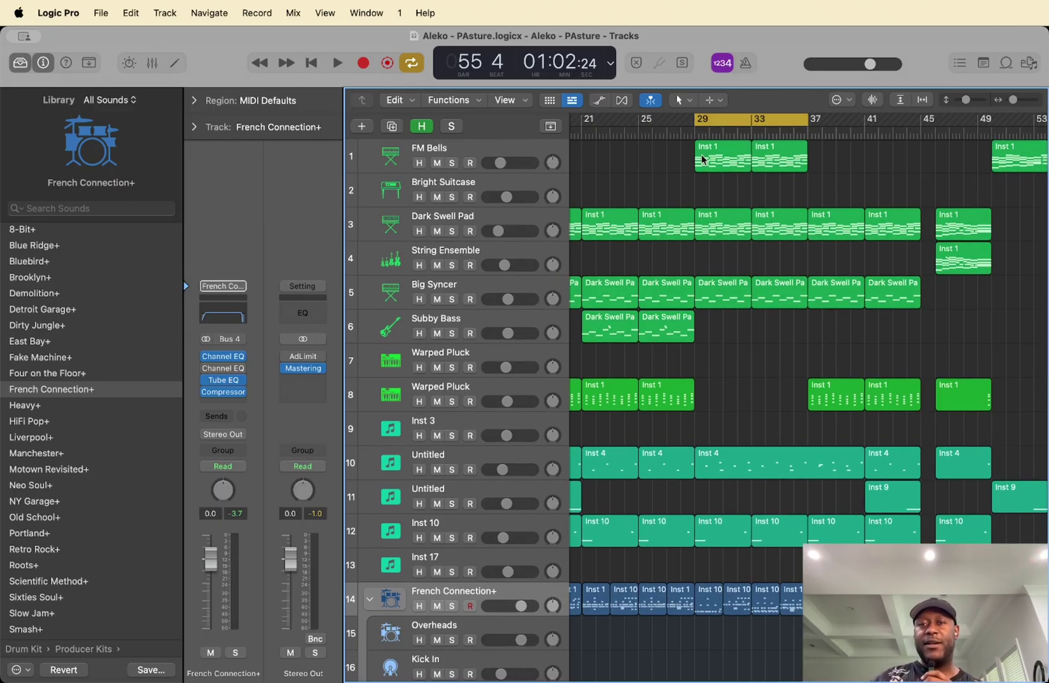
# Step: Solo the Dark Swell Pad track and play it through the cycle range starting at bar 29
pyautogui.click(478, 151)
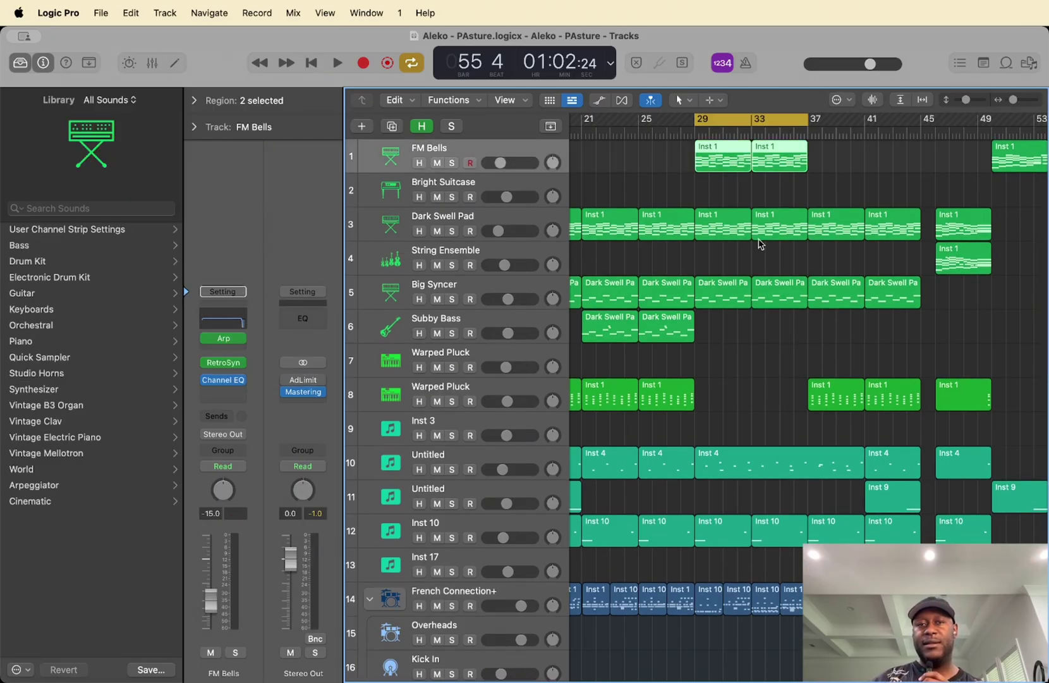
pyautogui.click(499, 216)
pyautogui.press('s')
pyautogui.press('space')
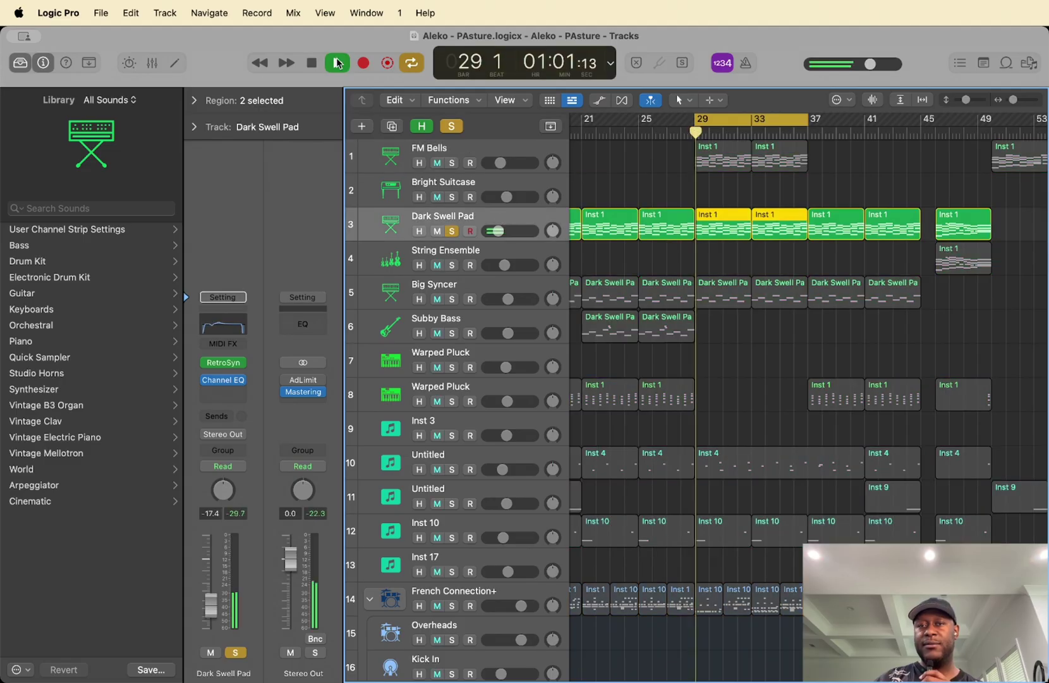
pyautogui.scroll(-5, 824, 247)
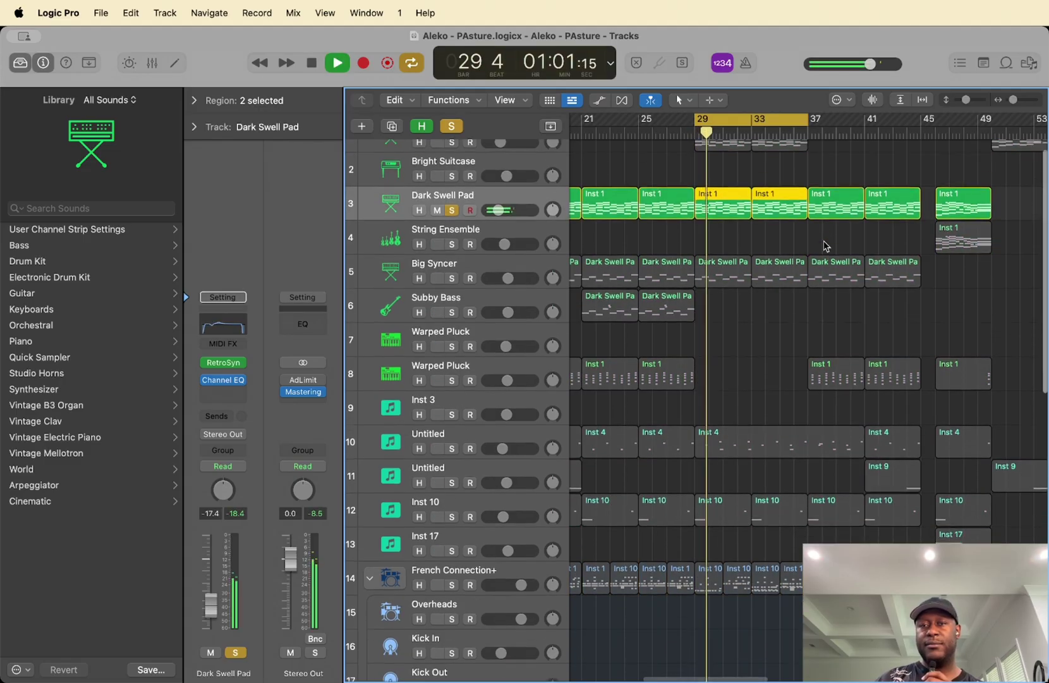
pyautogui.scroll(5, 824, 246)
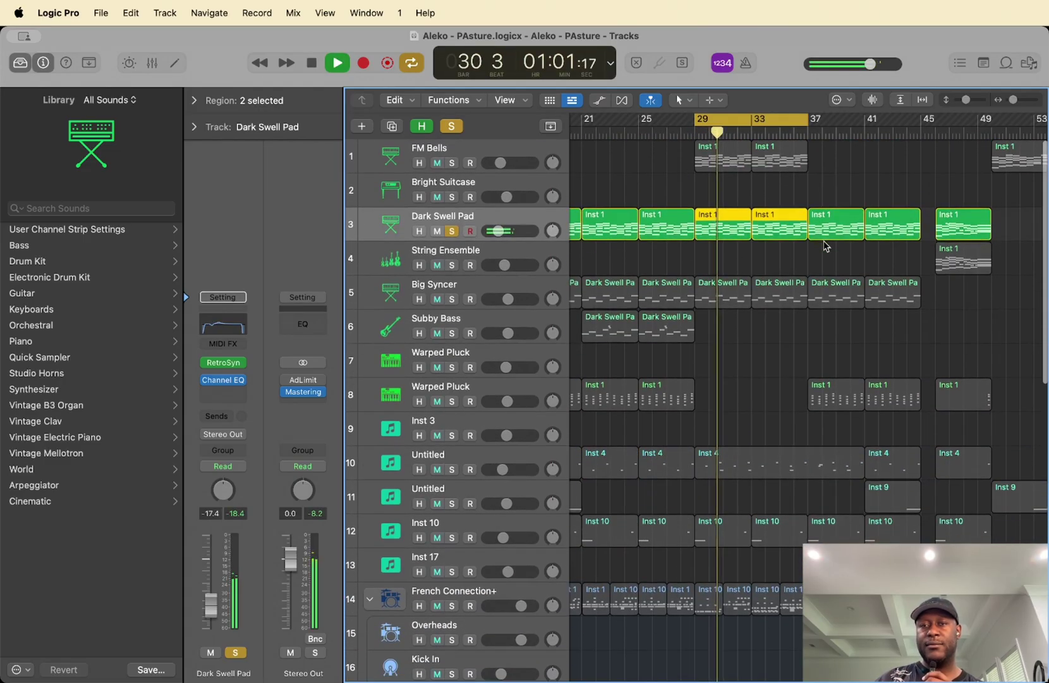
# Step: Open the Dark Swell Pad regions at bars 29–37 in the Piano Roll, follow their chords during playback, and stop
pyautogui.doubleClick(738, 230)
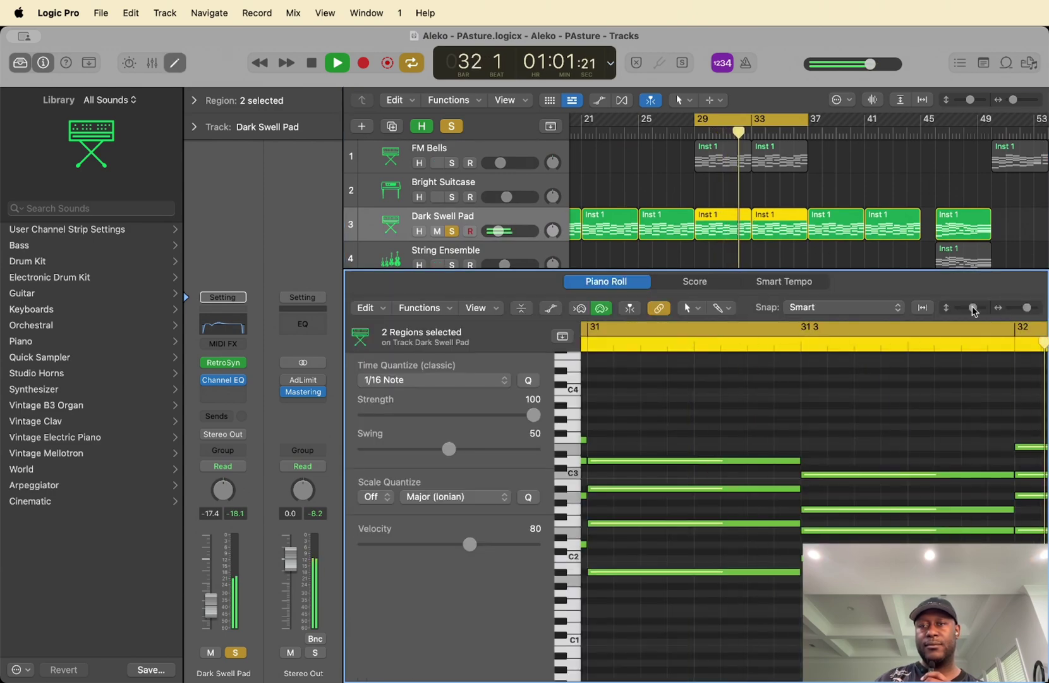
pyautogui.moveTo(1026, 308); pyautogui.dragTo(1020, 308)
pyautogui.scroll(1, 871, 384)
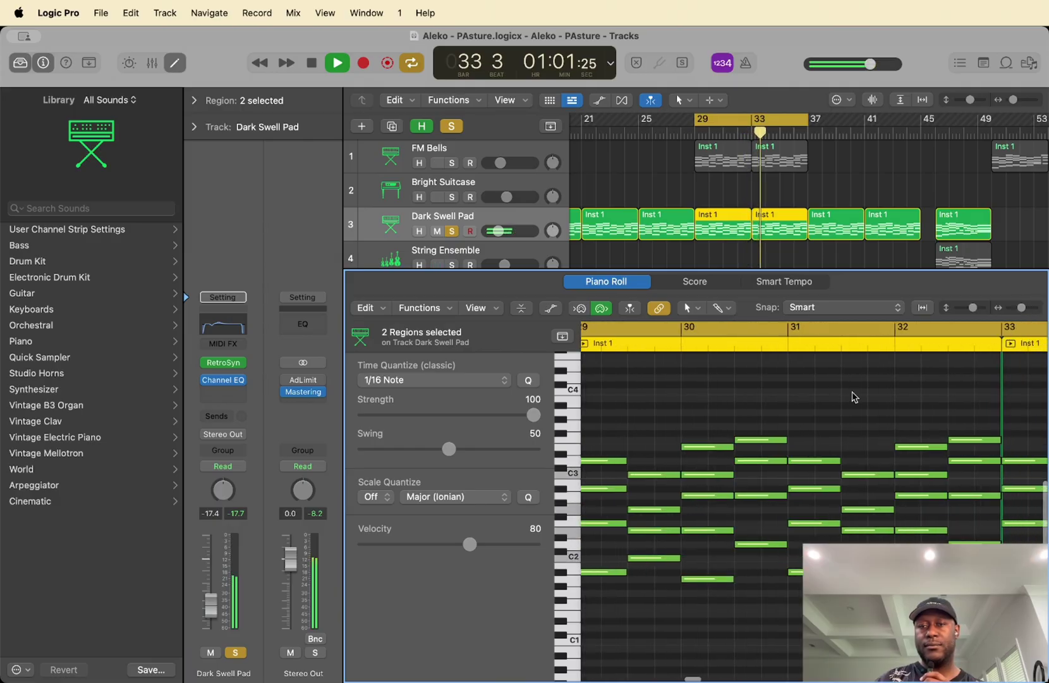
pyautogui.hscroll(-2, 854, 396)
pyautogui.scroll(-1, 853, 396)
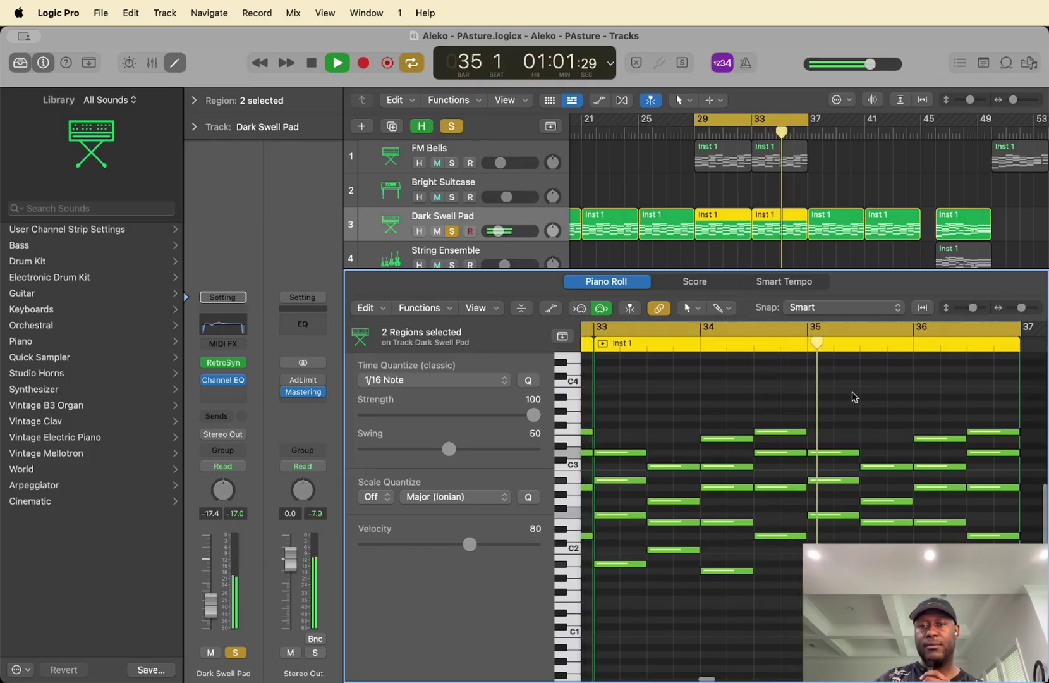
pyautogui.hscroll(-1, 853, 396)
pyautogui.scroll(1, 853, 396)
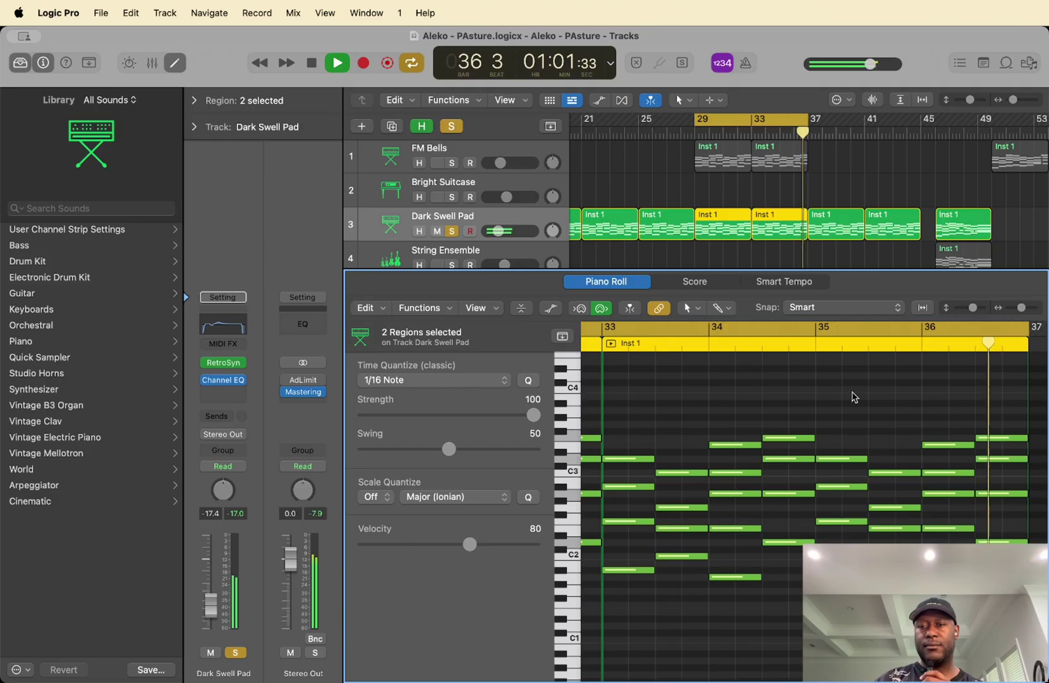
pyautogui.press('space')
# Step: Inspect the Retro Synth and Channel EQ settings on the Dark Swell Pad track, closing each plug-in window
pyautogui.press('v')
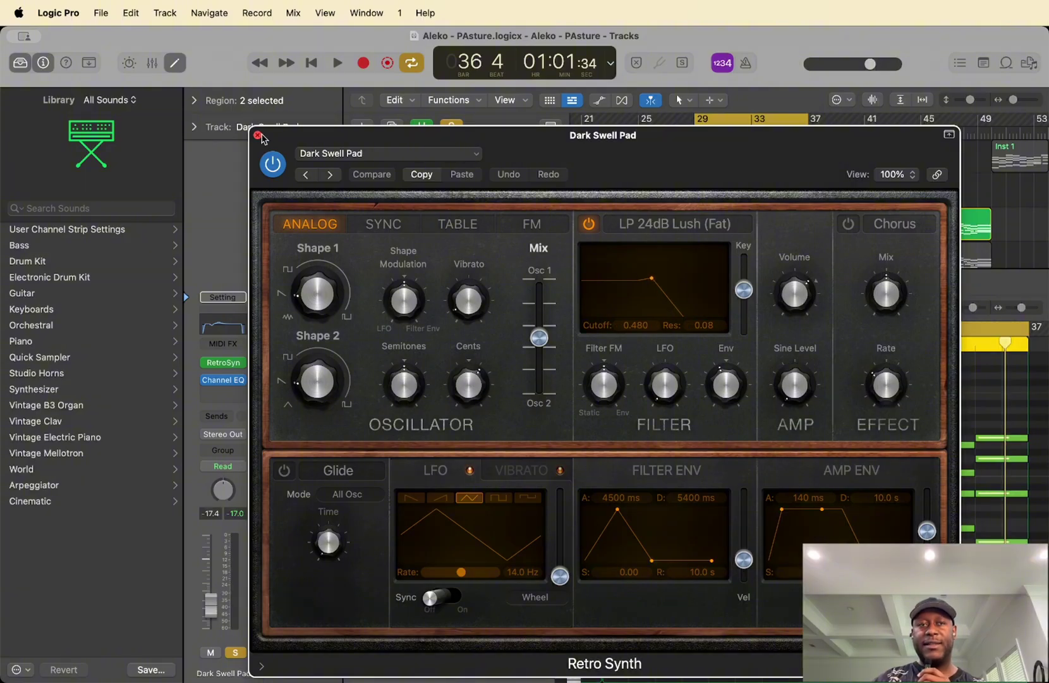
pyautogui.click(257, 136)
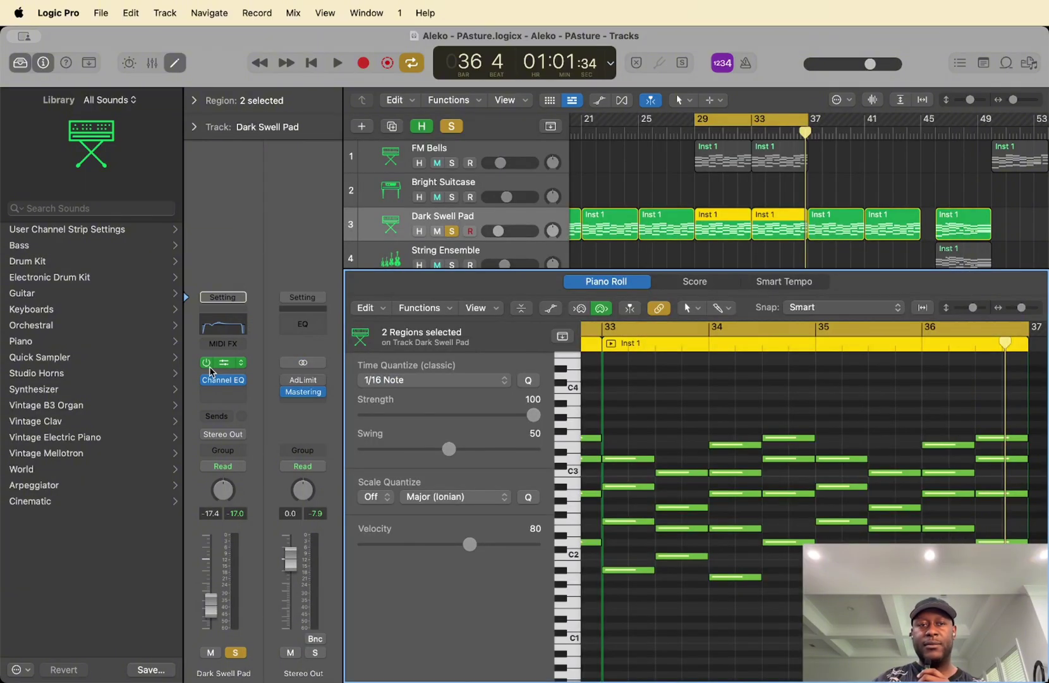
pyautogui.click(226, 386)
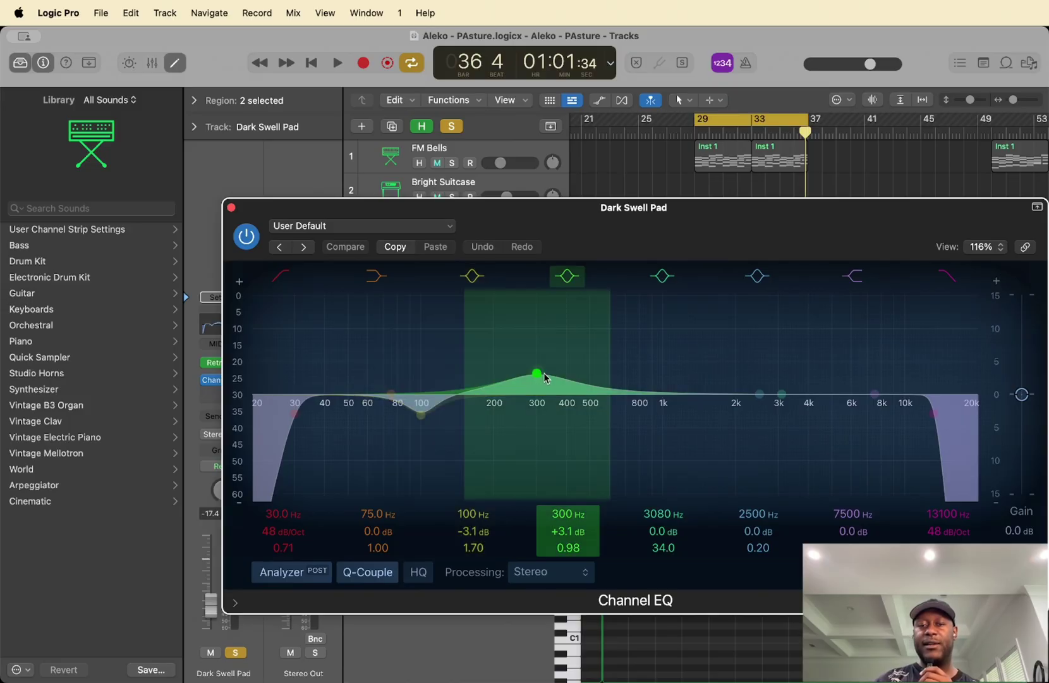
pyautogui.click(232, 208)
pyautogui.scroll(-2, 823, 228)
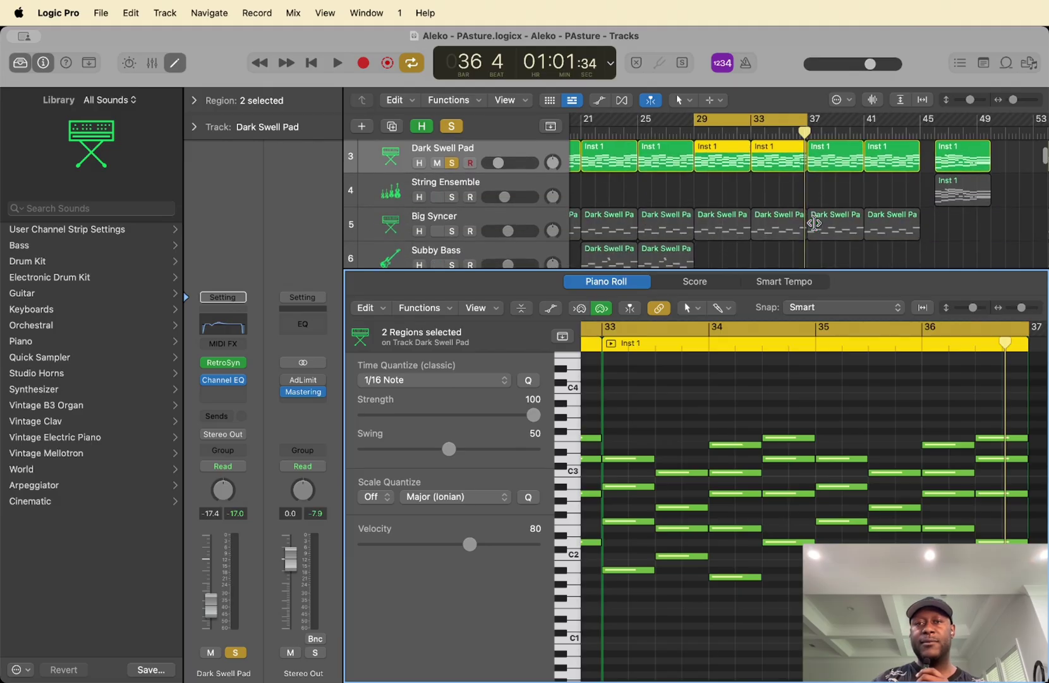
pyautogui.scroll(2, 818, 225)
pyautogui.scroll(-1, 815, 222)
pyautogui.scroll(-2, 814, 222)
pyautogui.scroll(3, 771, 213)
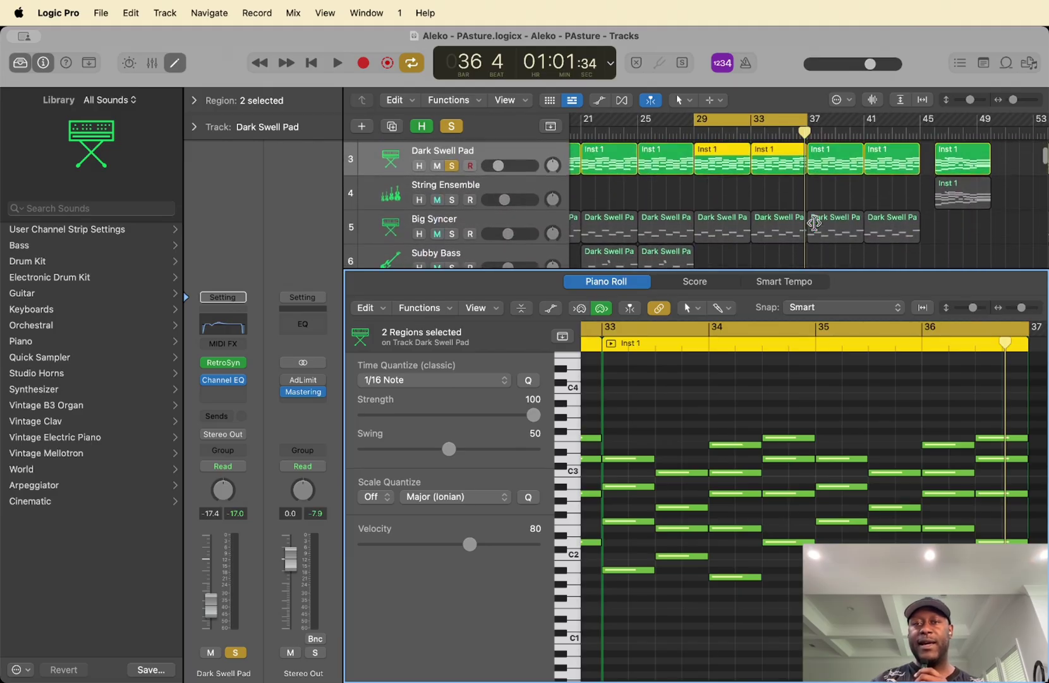
# Step: Solo FM Bells instead of Dark Swell Pad and listen to its chords from bar 29 with the track area enlarged
pyautogui.click(429, 152)
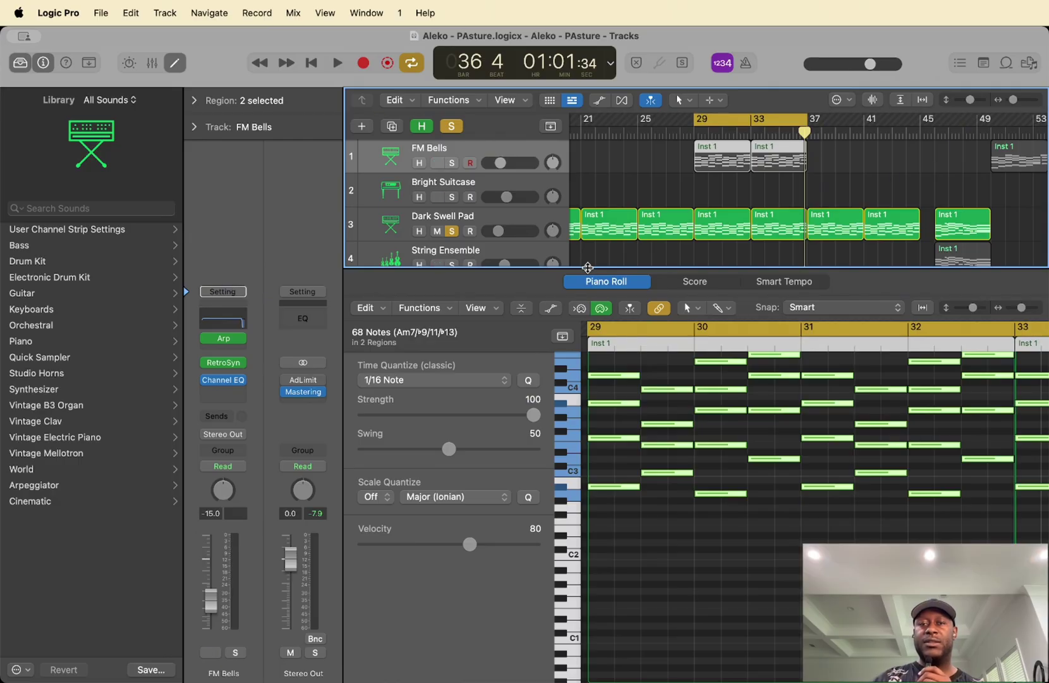
pyautogui.moveTo(588, 267); pyautogui.dragTo(576, 348)
pyautogui.press('s')
pyautogui.click(452, 232)
pyautogui.press('space')
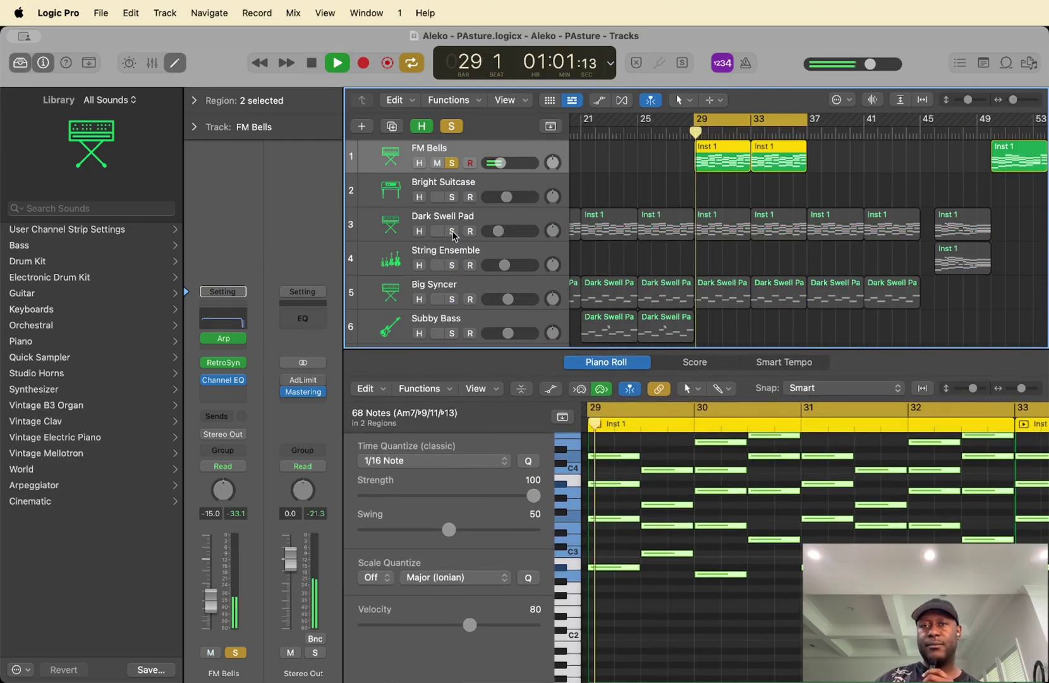
pyautogui.scroll(2, 801, 542)
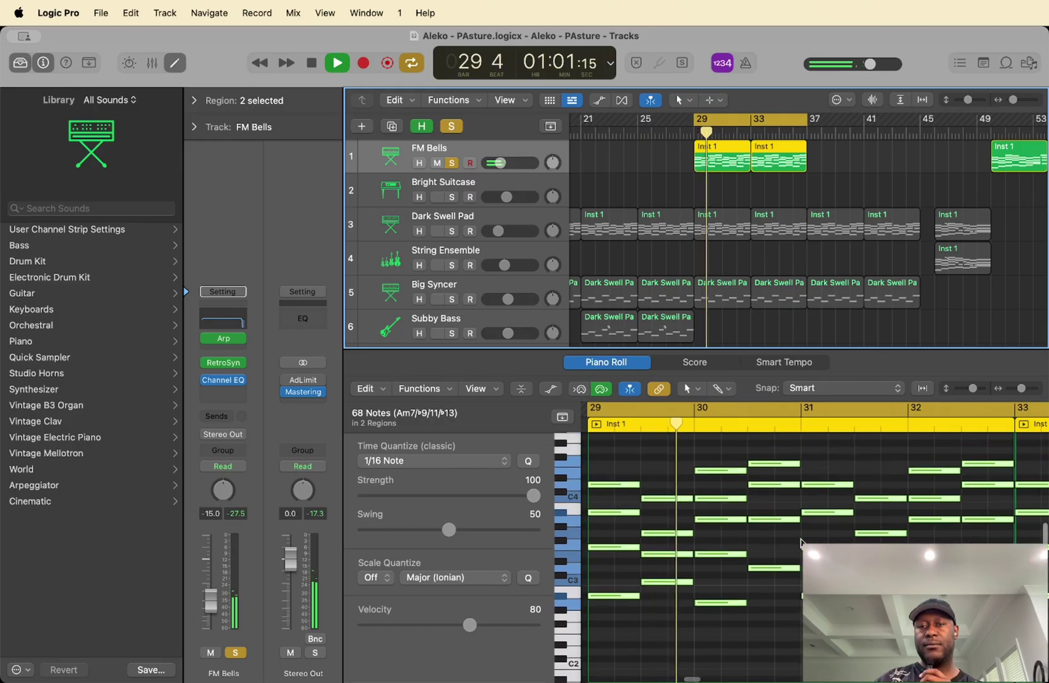
pyautogui.scroll(2, 801, 541)
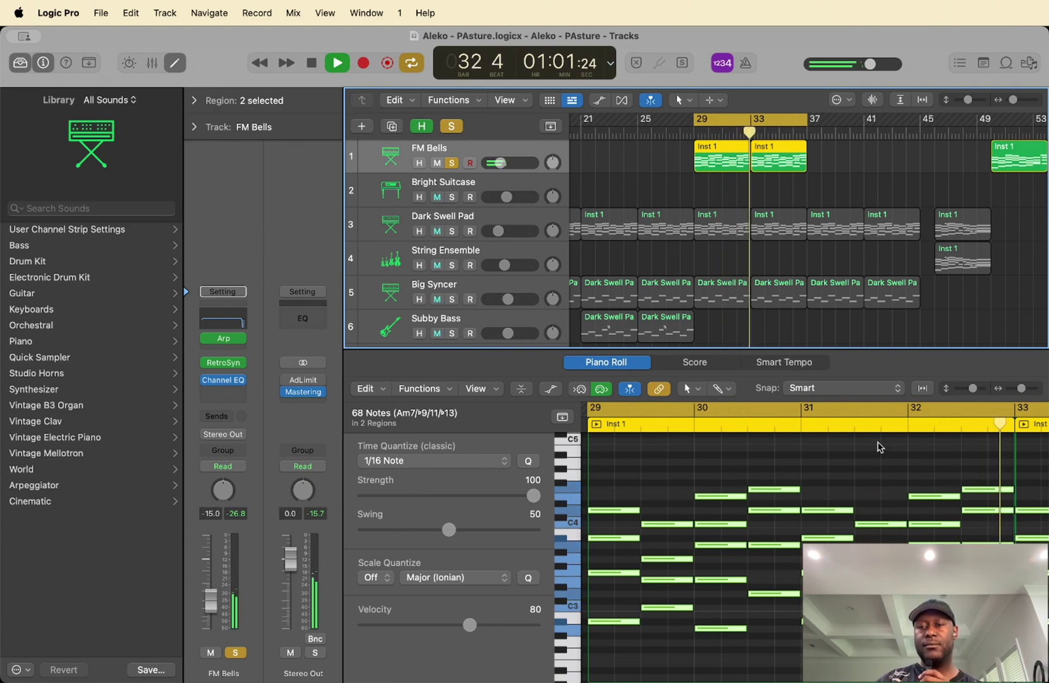
pyautogui.press('space')
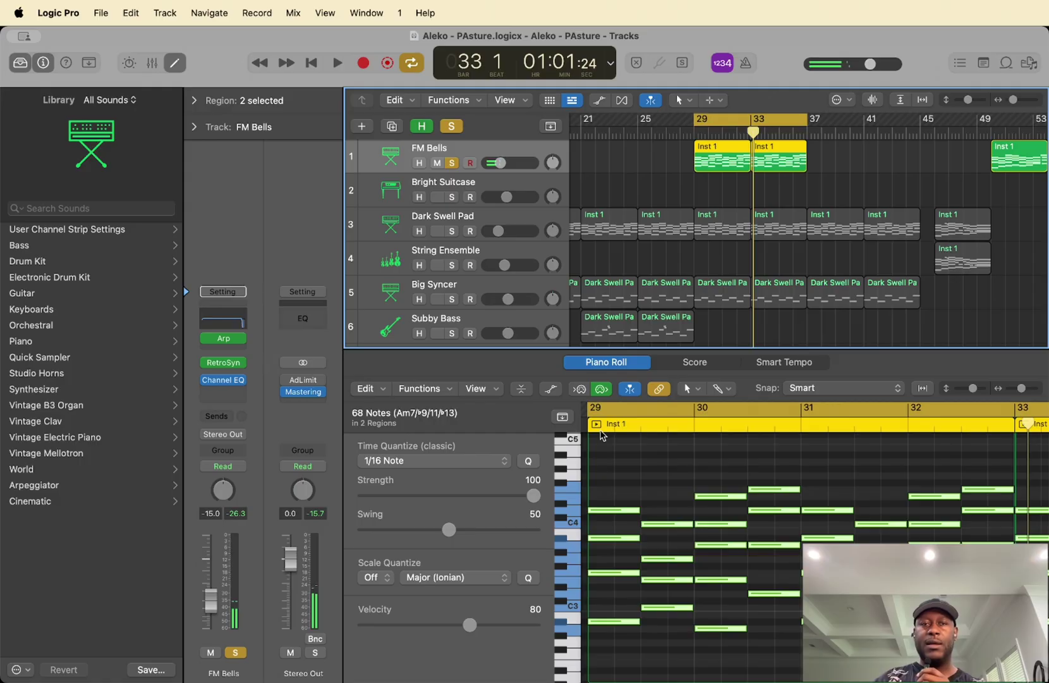
# Step: Inspect the Arpeggiator and Retro Synth settings on the FM Bells track, then hide the plug-in windows
pyautogui.click(224, 340)
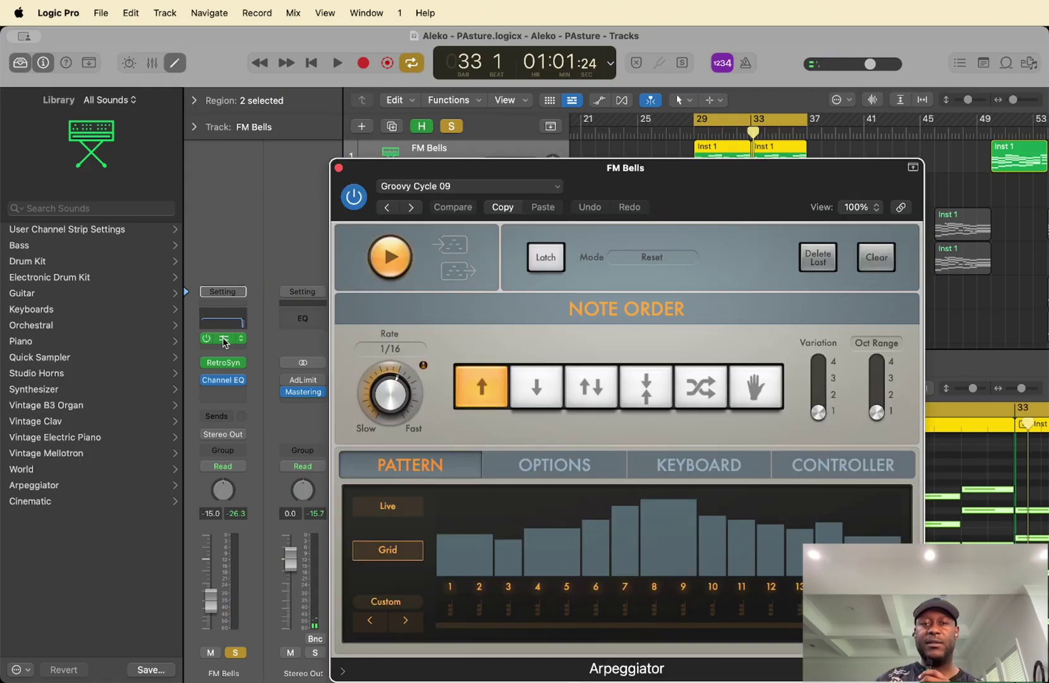
pyautogui.click(223, 365)
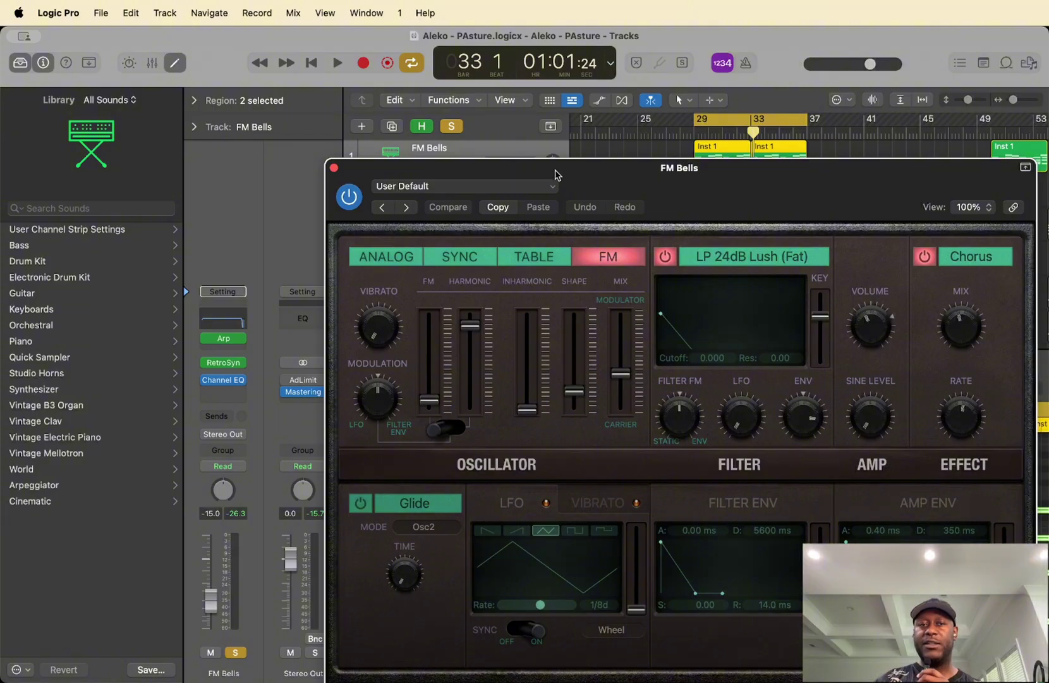
pyautogui.click(227, 341)
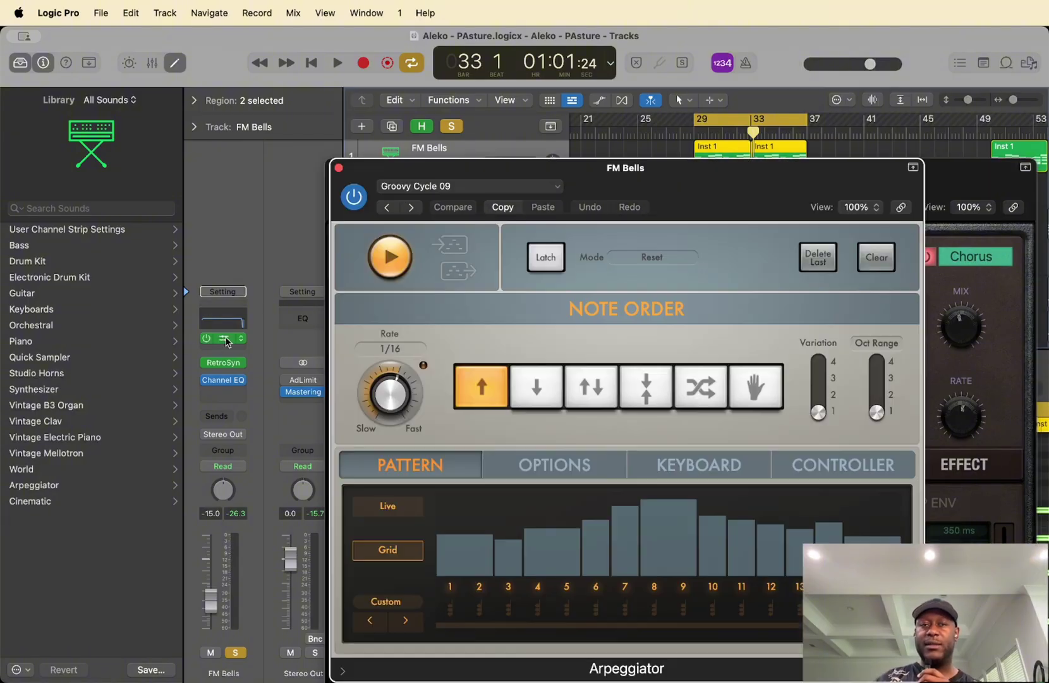
pyautogui.click(225, 339)
pyautogui.moveTo(663, 176); pyautogui.dragTo(570, 142)
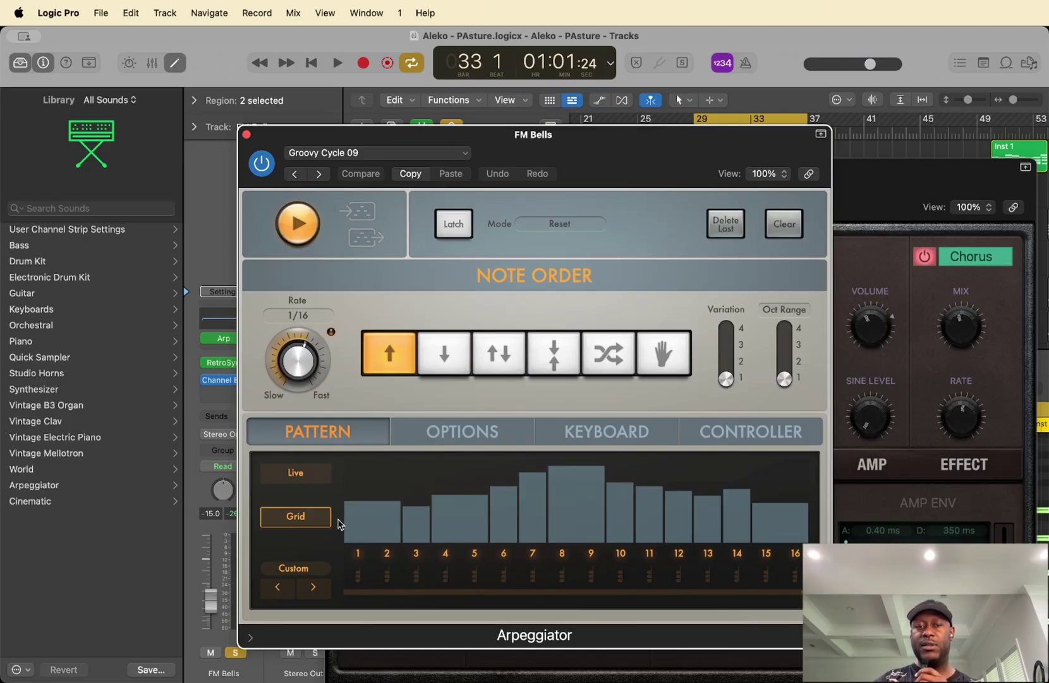
pyautogui.press('v')
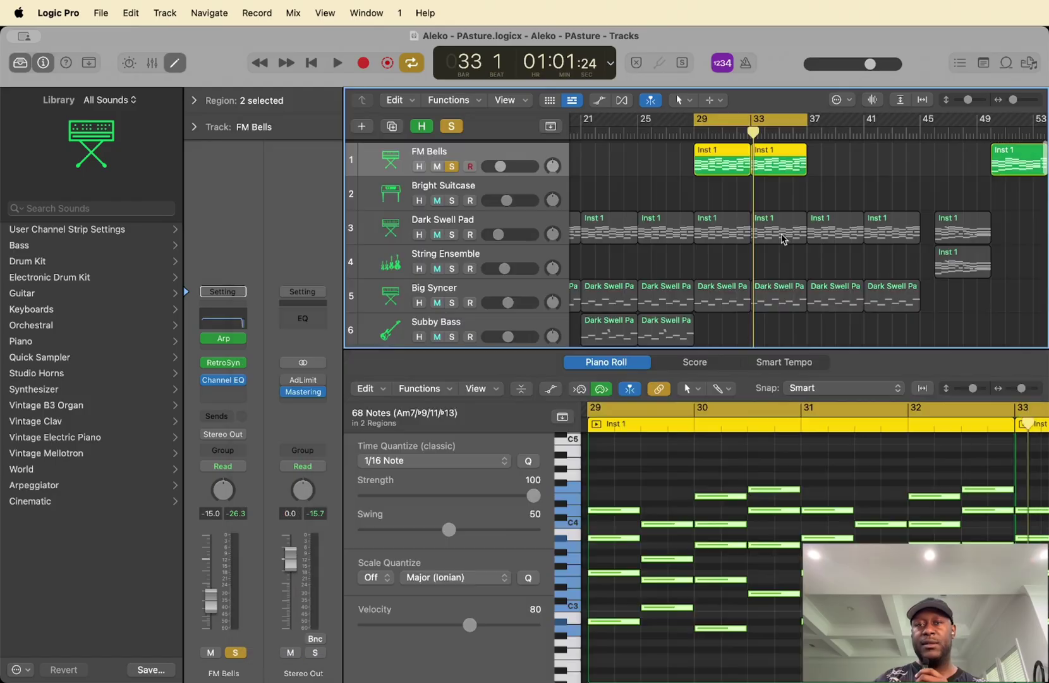
# Step: Show the Dark Swell Pad region at bar 29 in the Piano Roll and select its lowest opening note, A#1
pyautogui.scroll(-5, 782, 239)
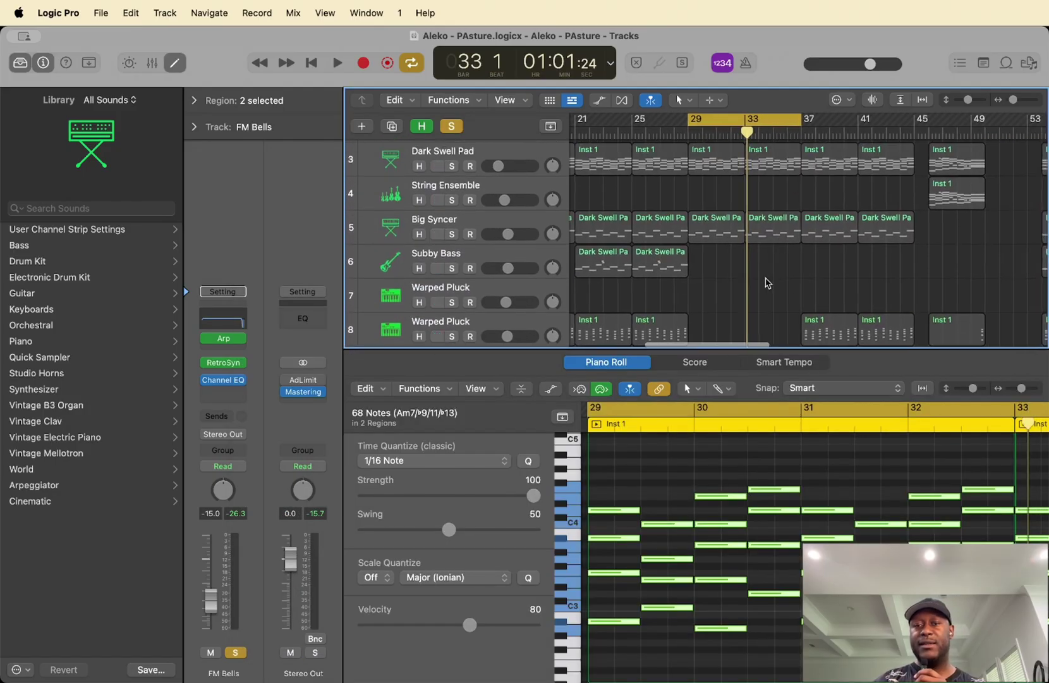
pyautogui.click(732, 170)
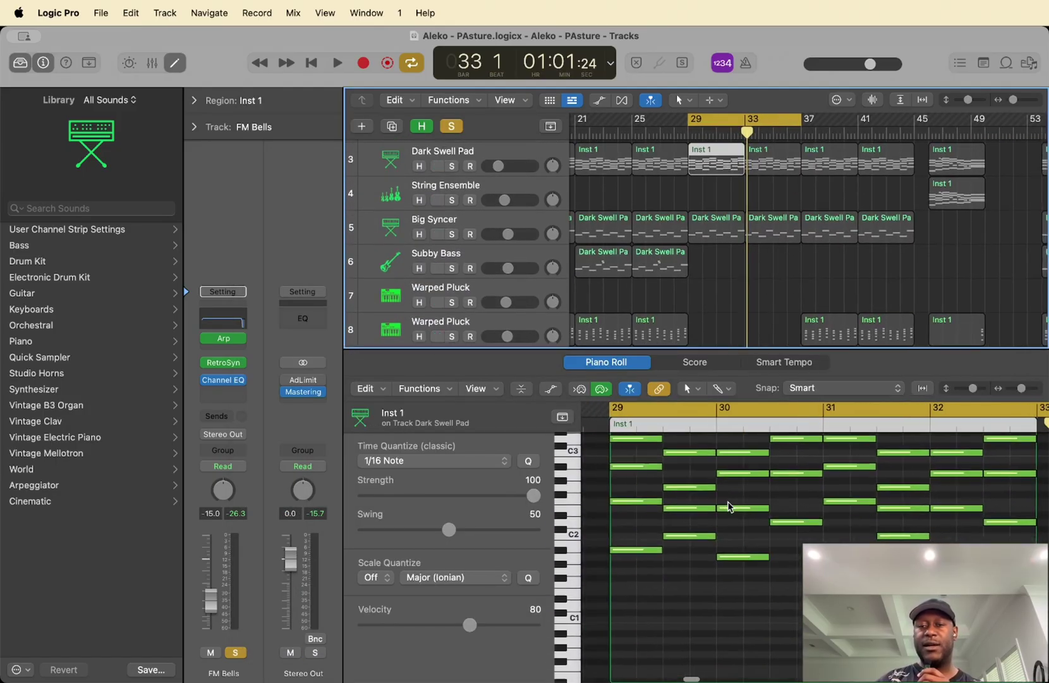
pyautogui.click(650, 549)
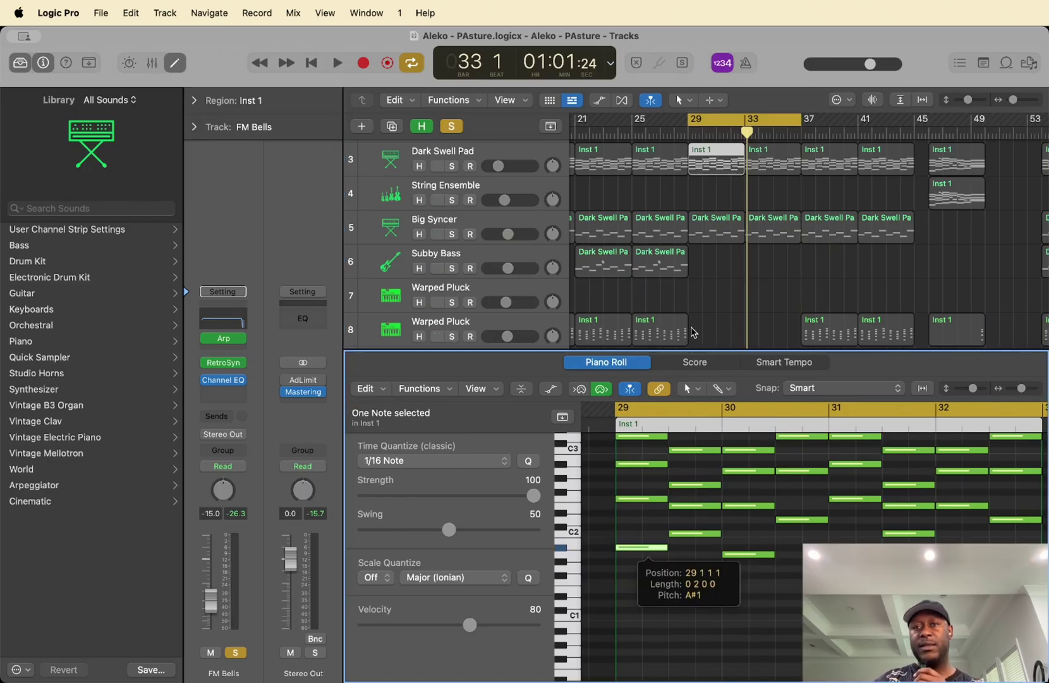
# Step: Solo only the Big Syncer track and start playback from bar 29
pyautogui.click(441, 227)
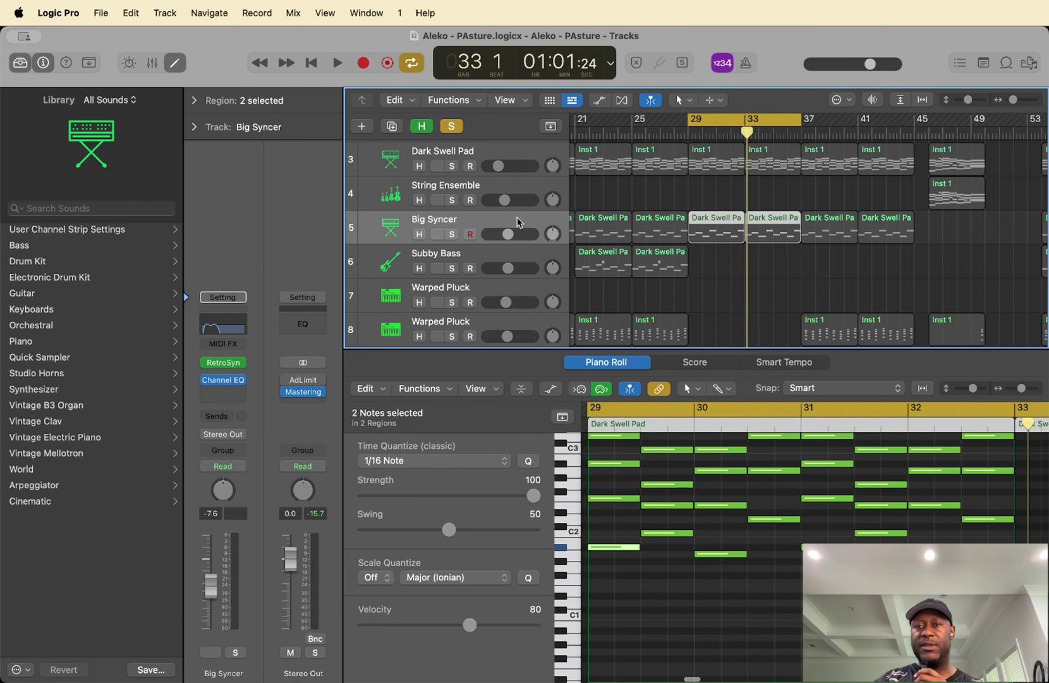
pyautogui.click(451, 234)
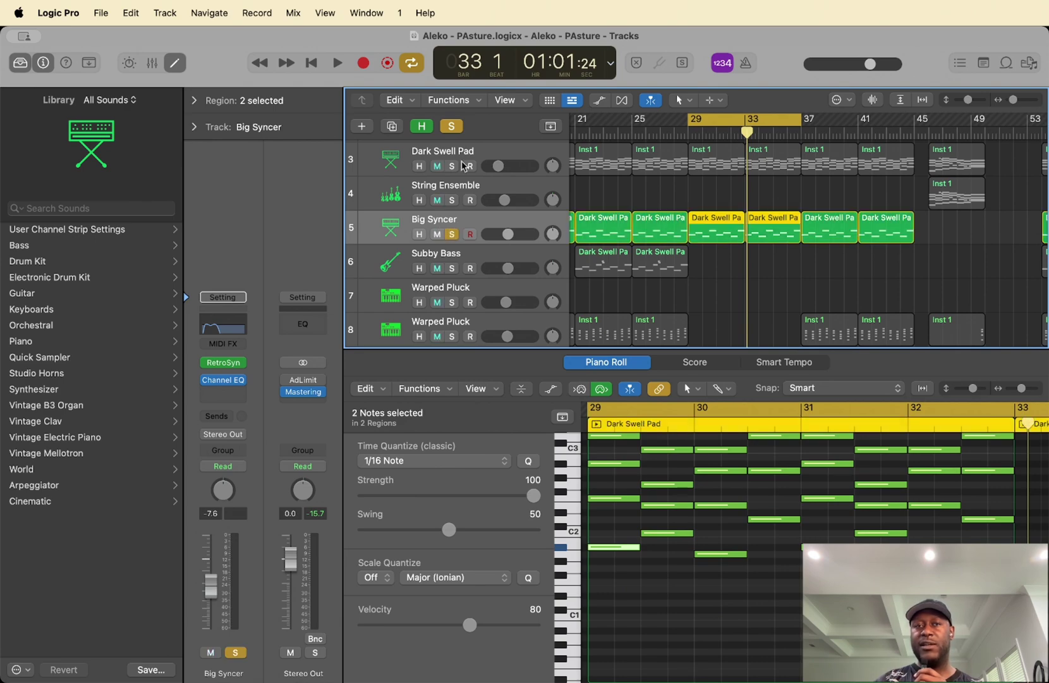
pyautogui.click(452, 126)
pyautogui.click(452, 126)
pyautogui.press('space')
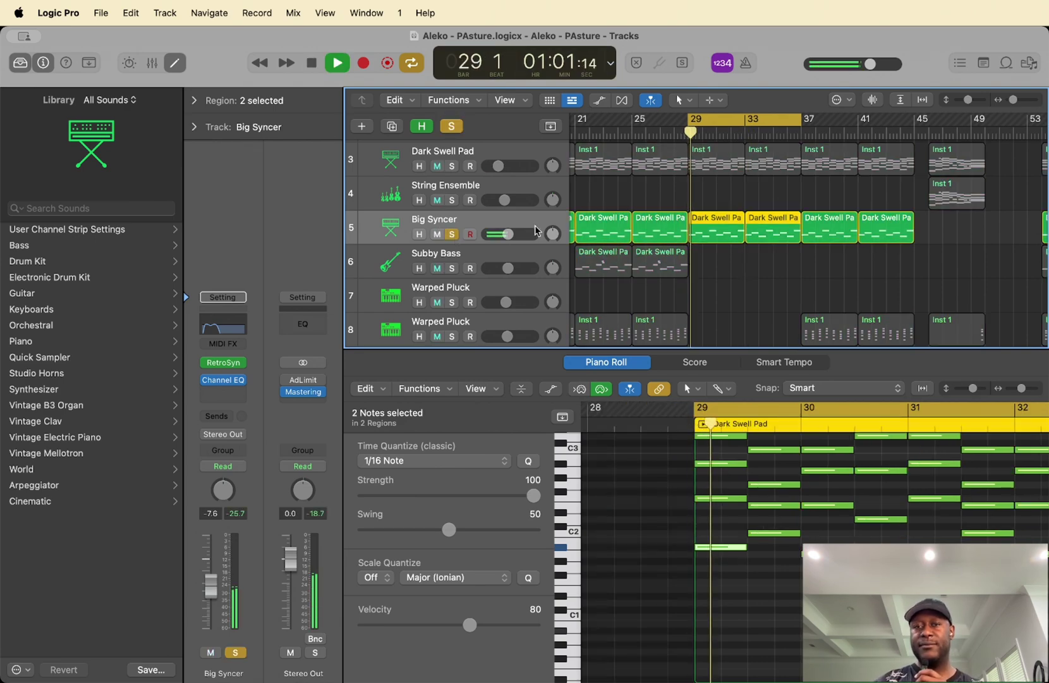
# Step: Open the Big Syncer region at bar 29 in the Piano Roll to view its bass notes, and stop playback
pyautogui.click(726, 269)
pyautogui.click(716, 219)
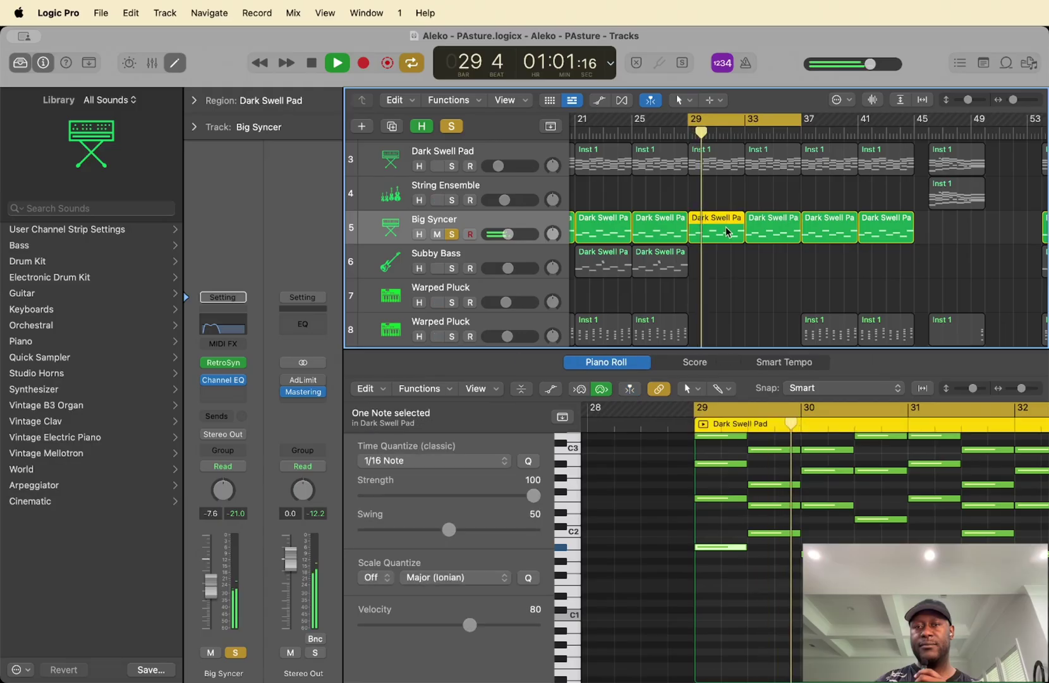
pyautogui.doubleClick(725, 231)
pyautogui.doubleClick(727, 232)
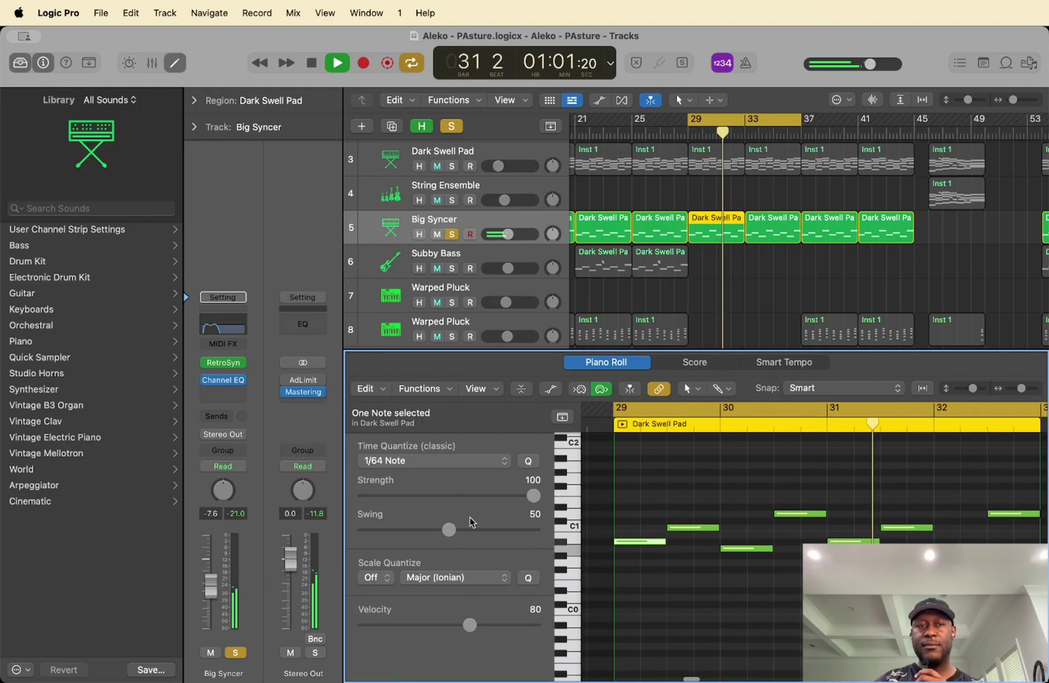
pyautogui.press('space')
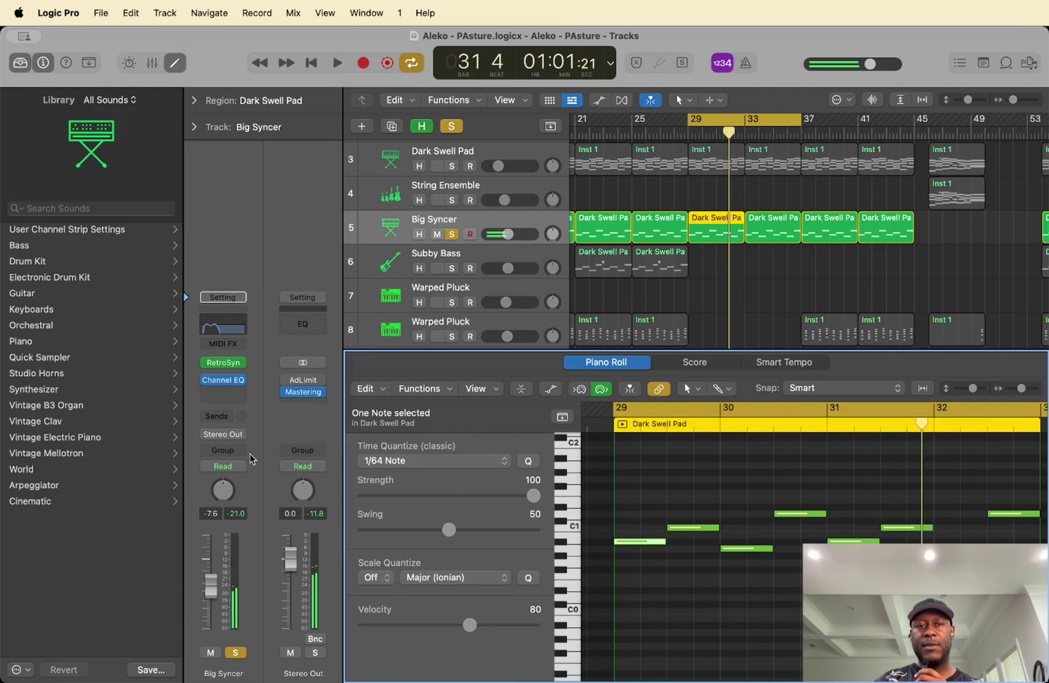
# Step: Inspect the Retro Synth and Channel EQ settings on the Big Syncer track
pyautogui.click(223, 363)
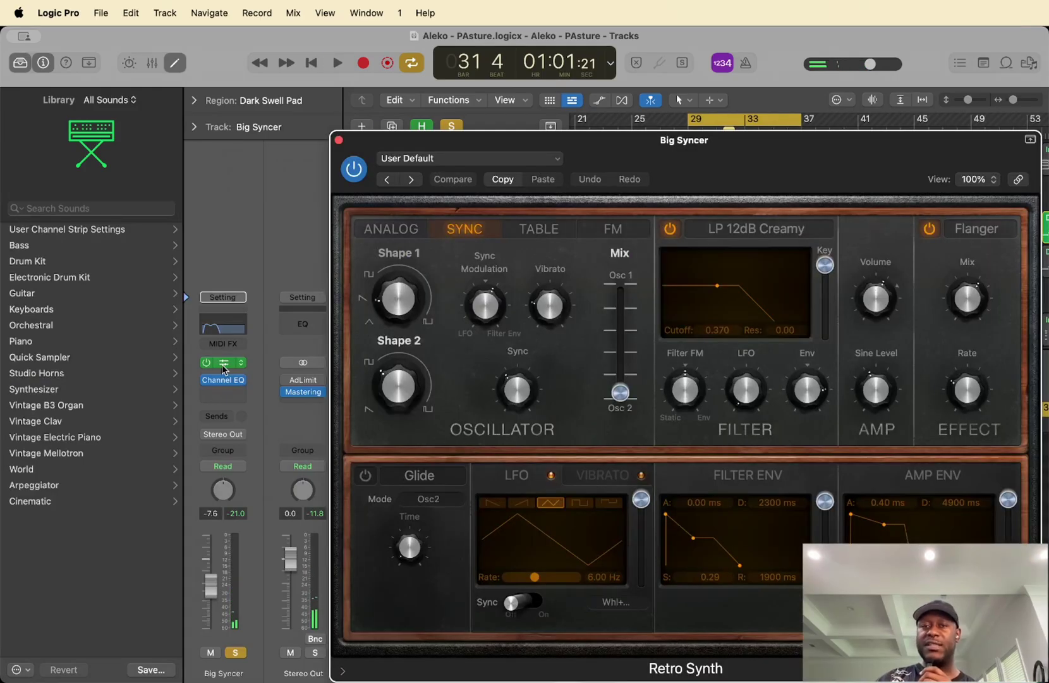
pyautogui.moveTo(238, 393)
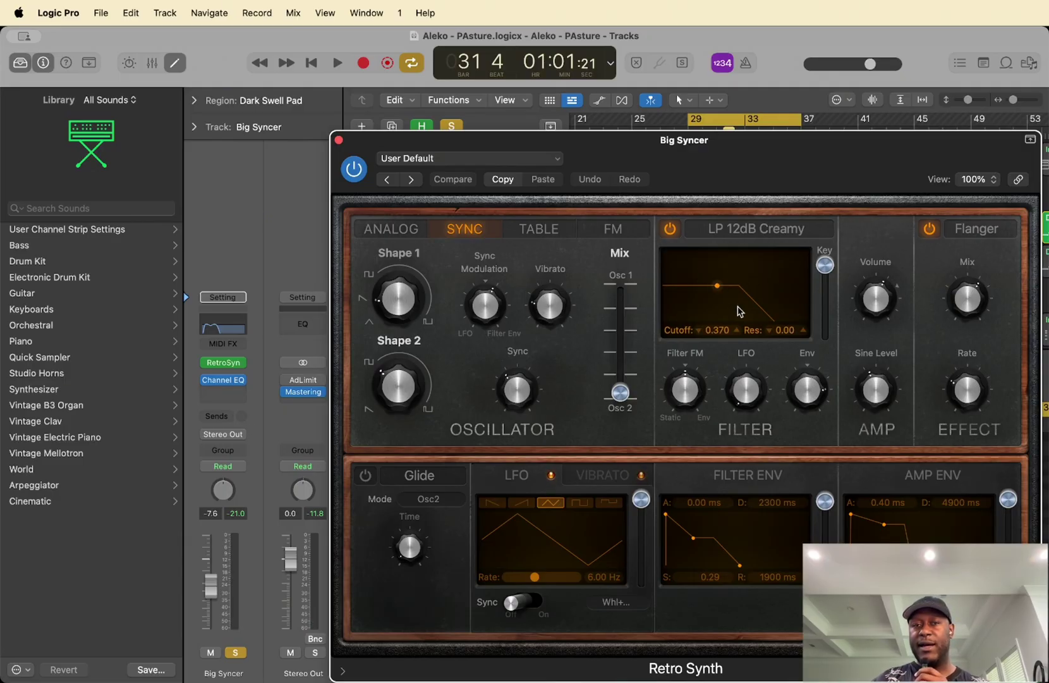
pyautogui.click(224, 380)
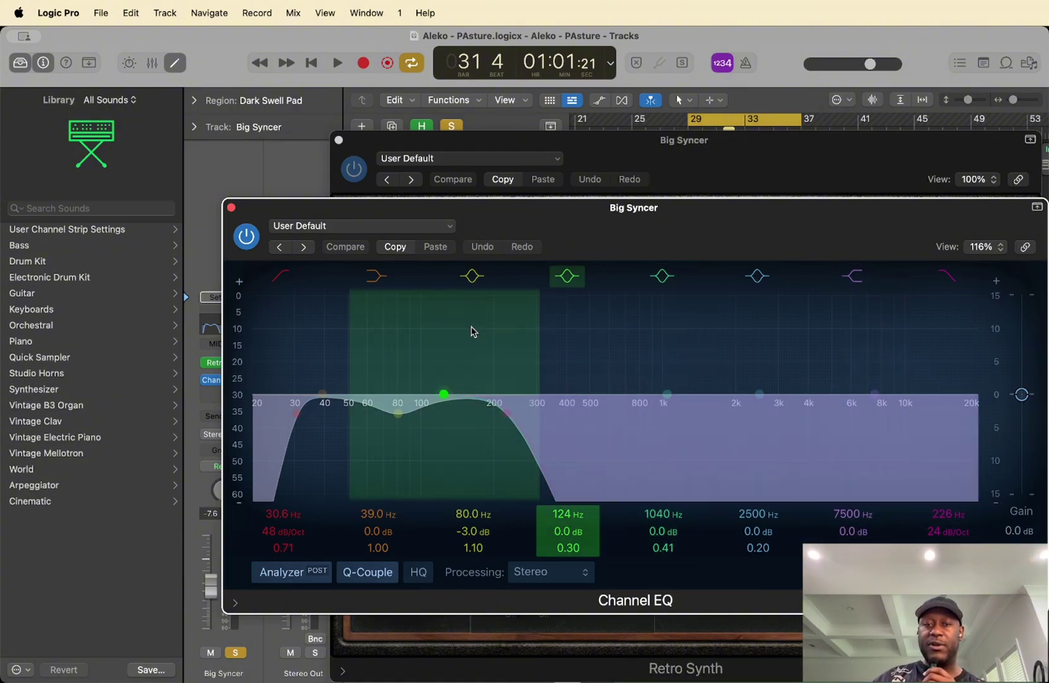
# Step: Close the Channel EQ, move the cycle range to bars 21–29, and select the Subby Bass region at bar 21
pyautogui.click(232, 208)
pyautogui.scroll(-2, 740, 297)
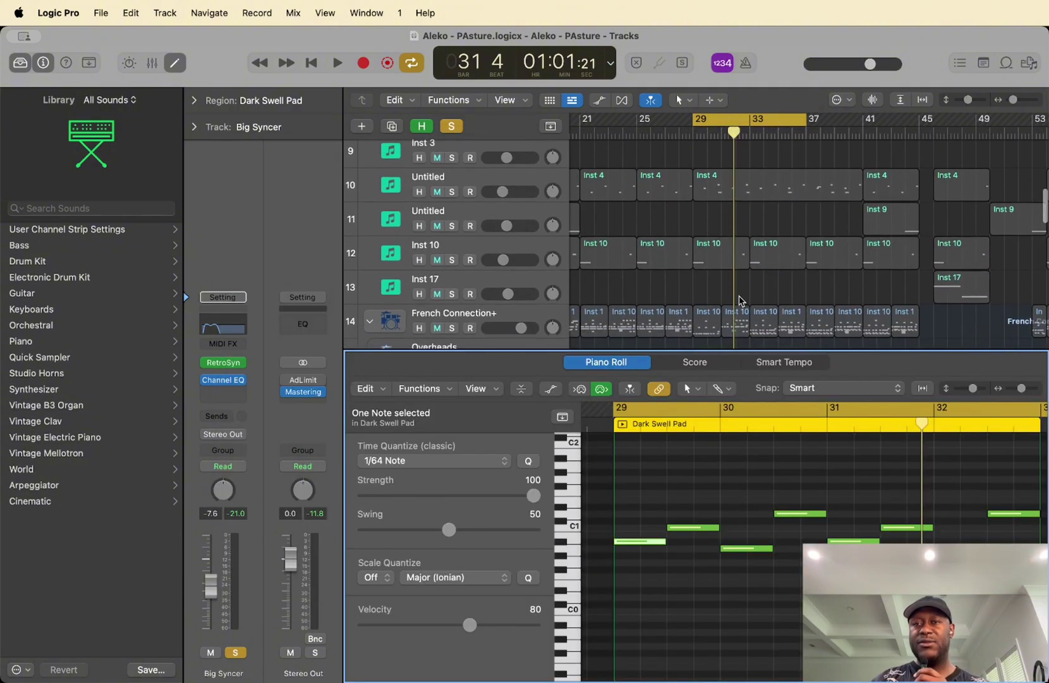
pyautogui.scroll(6, 740, 297)
pyautogui.hscroll(-5, 740, 298)
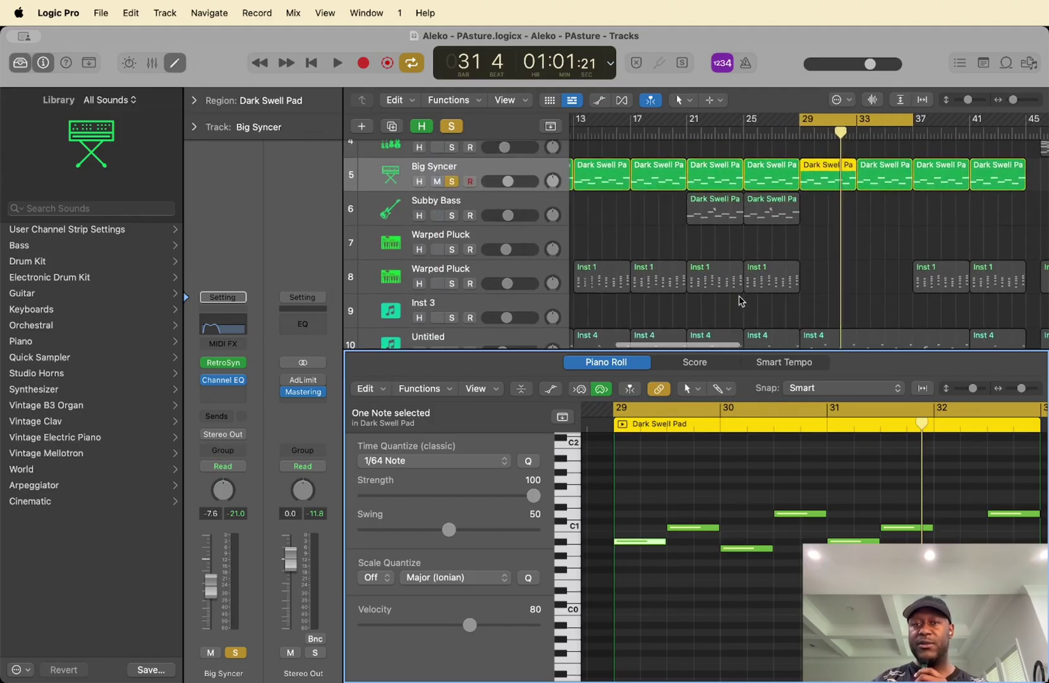
pyautogui.moveTo(820, 114); pyautogui.dragTo(705, 129)
pyautogui.click(719, 218)
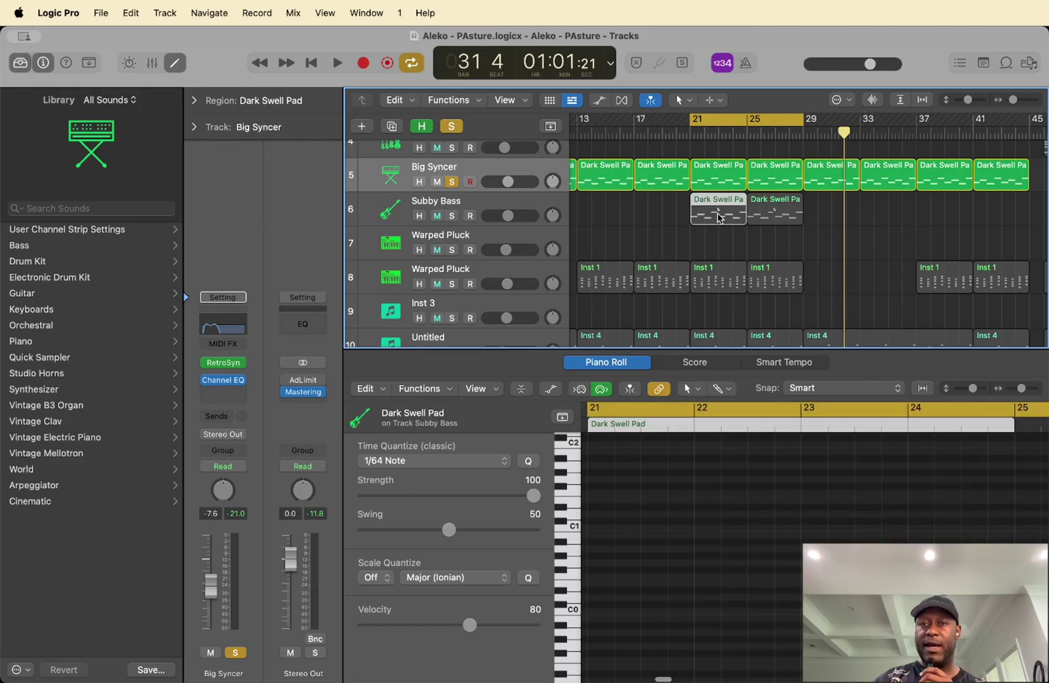
# Step: Solo only the Subby Bass track and start playback from bar 21
pyautogui.click(452, 215)
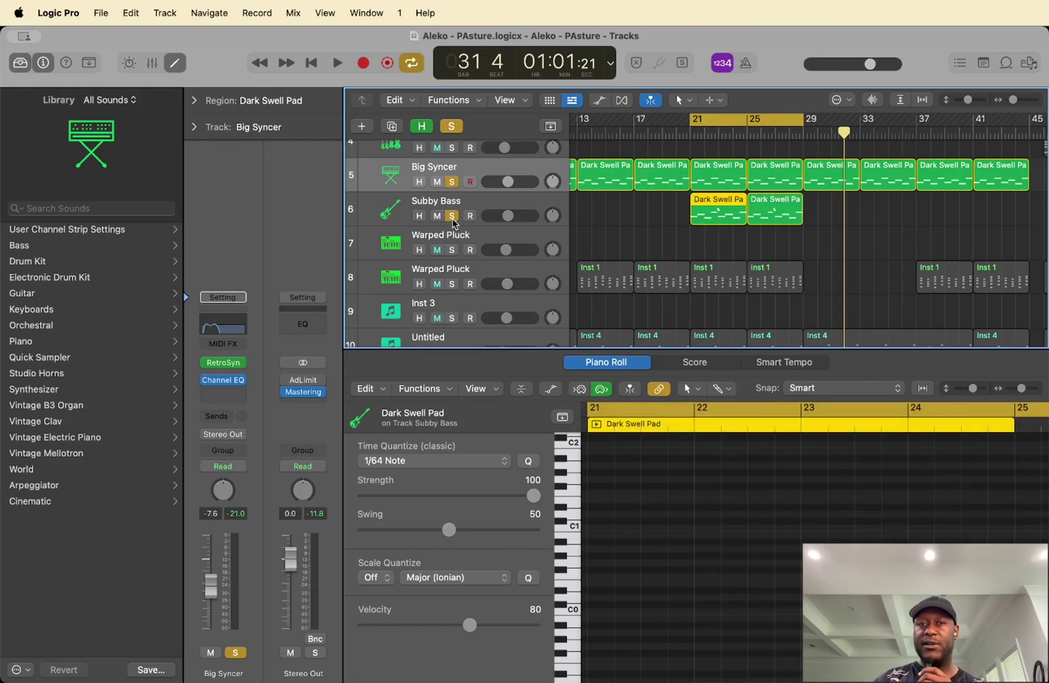
pyautogui.click(451, 127)
pyautogui.click(451, 216)
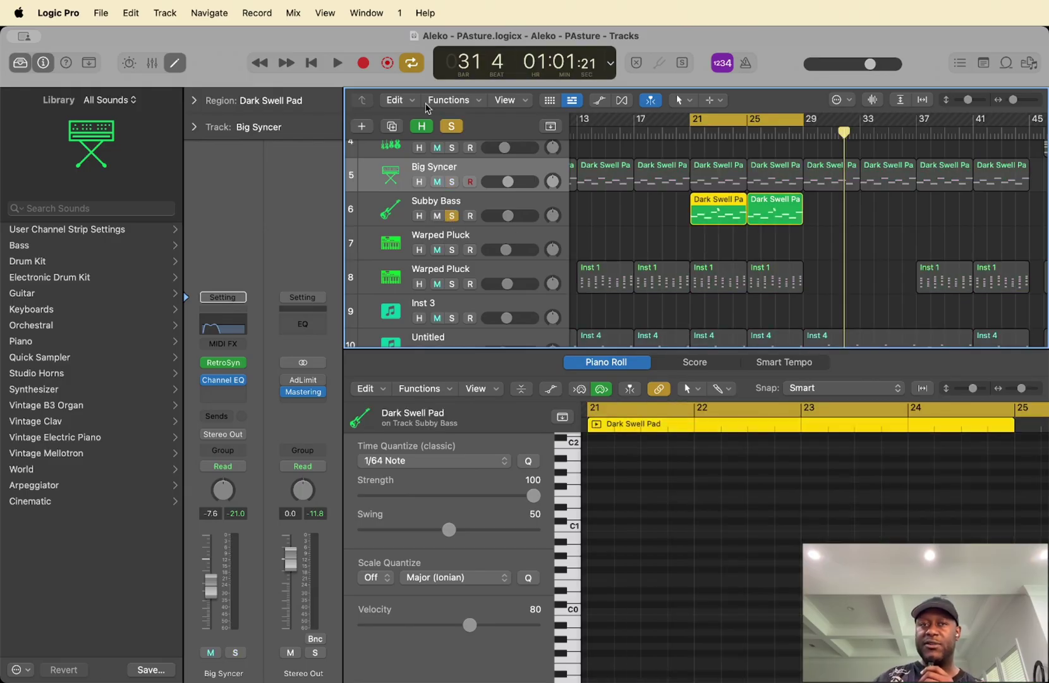
pyautogui.press('space')
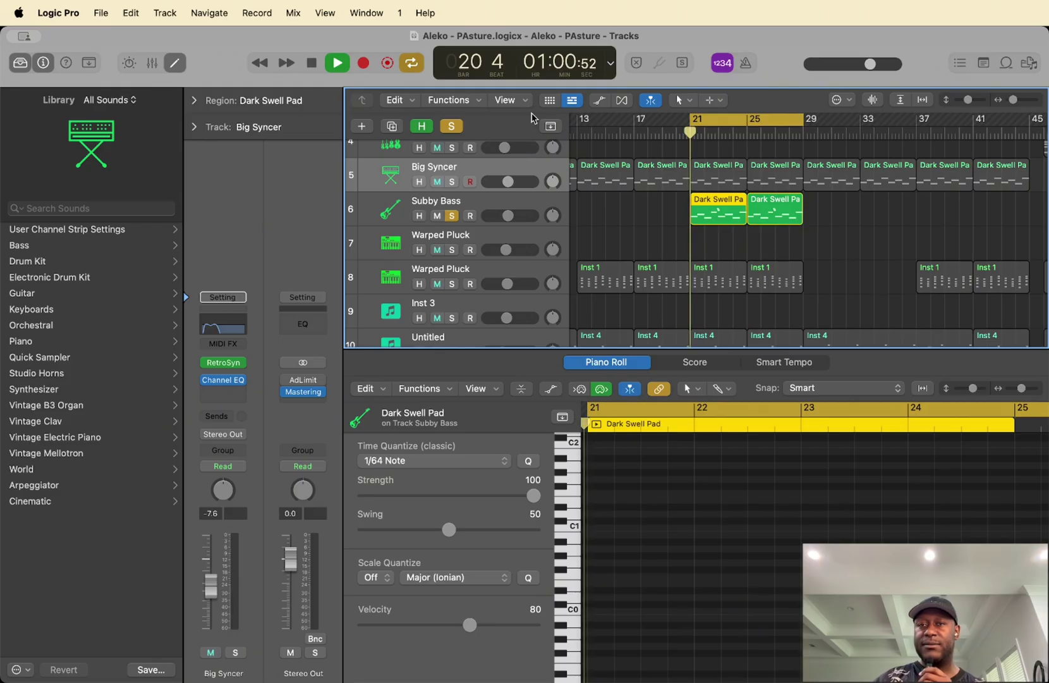
# Step: Show the Subby Bass notes from bar 21 in the Piano Roll, and stop playback with both of the track's regions selected
pyautogui.doubleClick(701, 204)
pyautogui.doubleClick(722, 221)
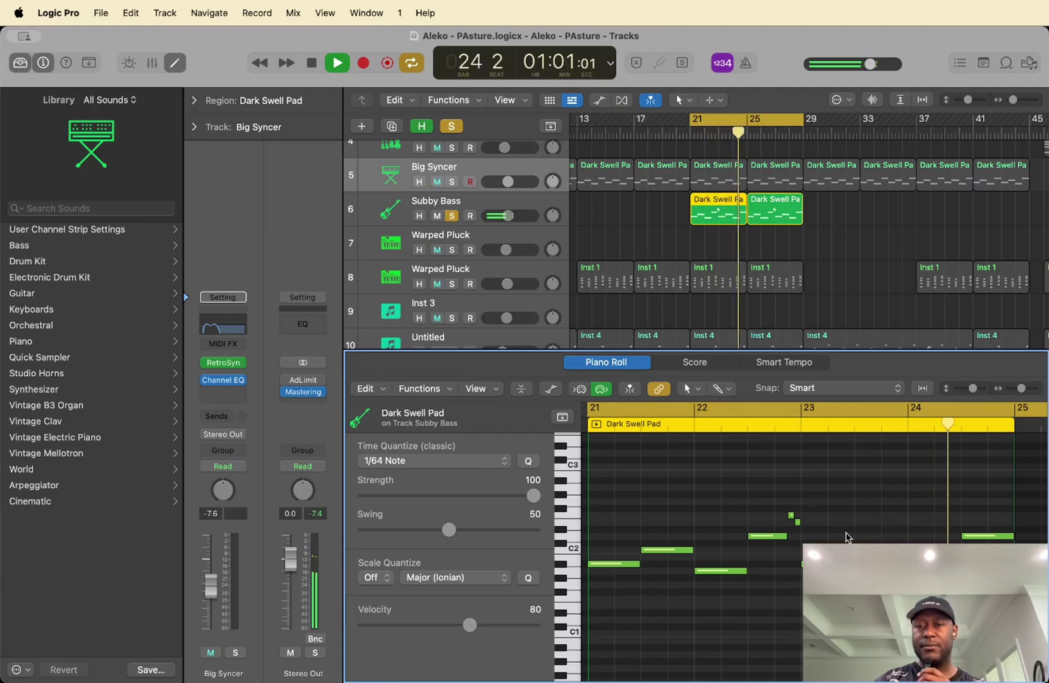
pyautogui.press('space')
pyautogui.moveTo(815, 189); pyautogui.dragTo(635, 249)
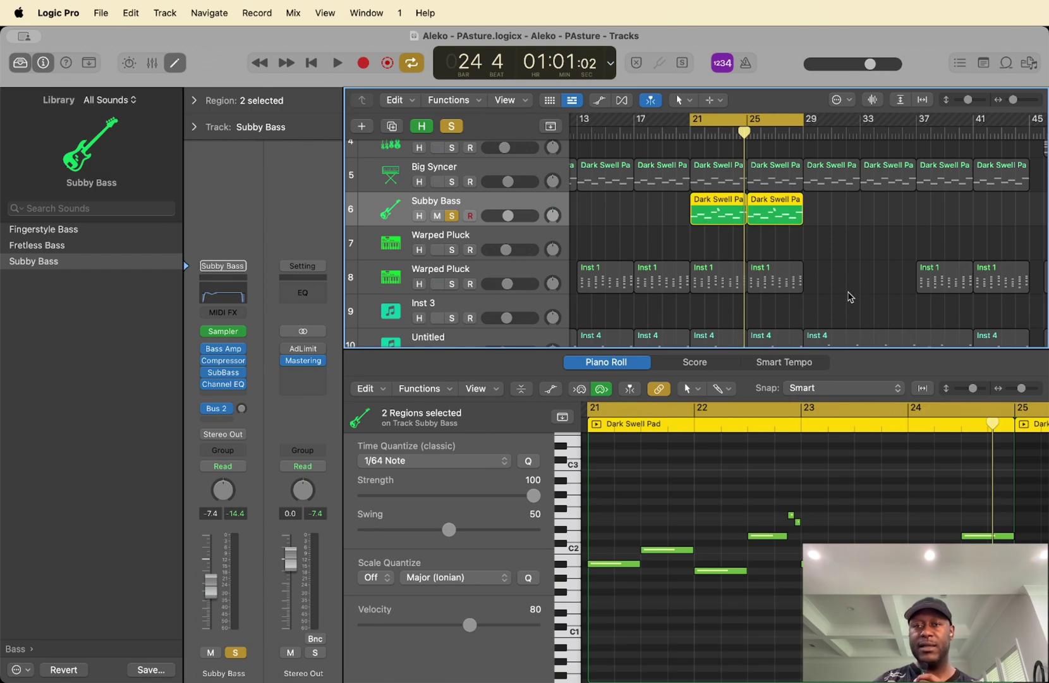
# Step: Solo only the Warped Pluck track containing the Inst 1 regions and show its notes at bar 21 in the Piano Roll
pyautogui.scroll(-3, 849, 297)
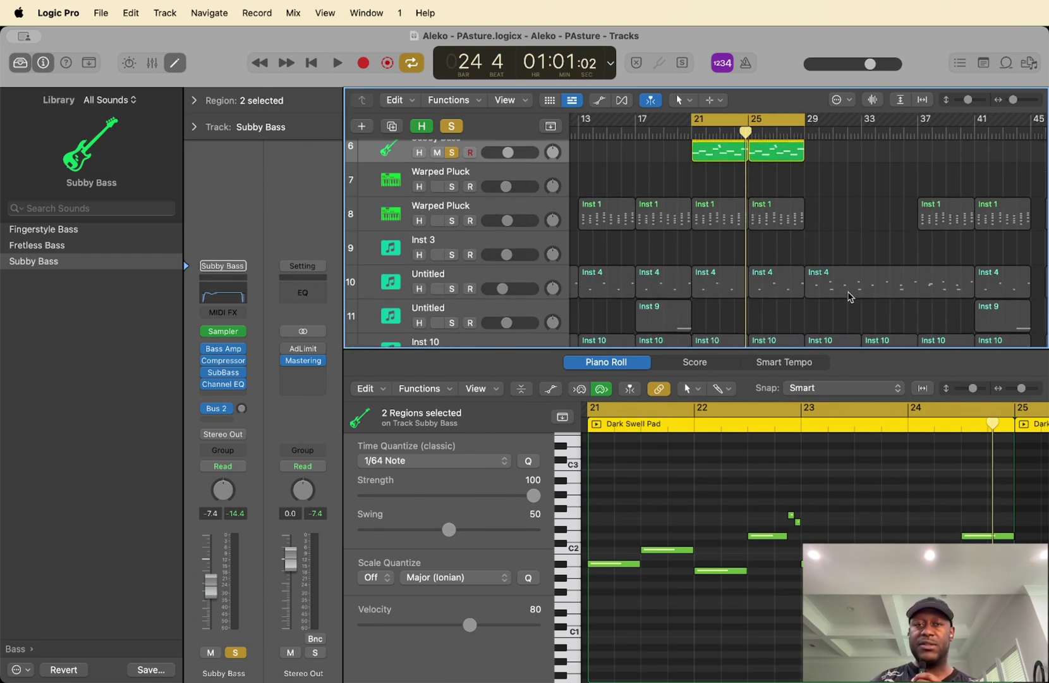
pyautogui.click(481, 211)
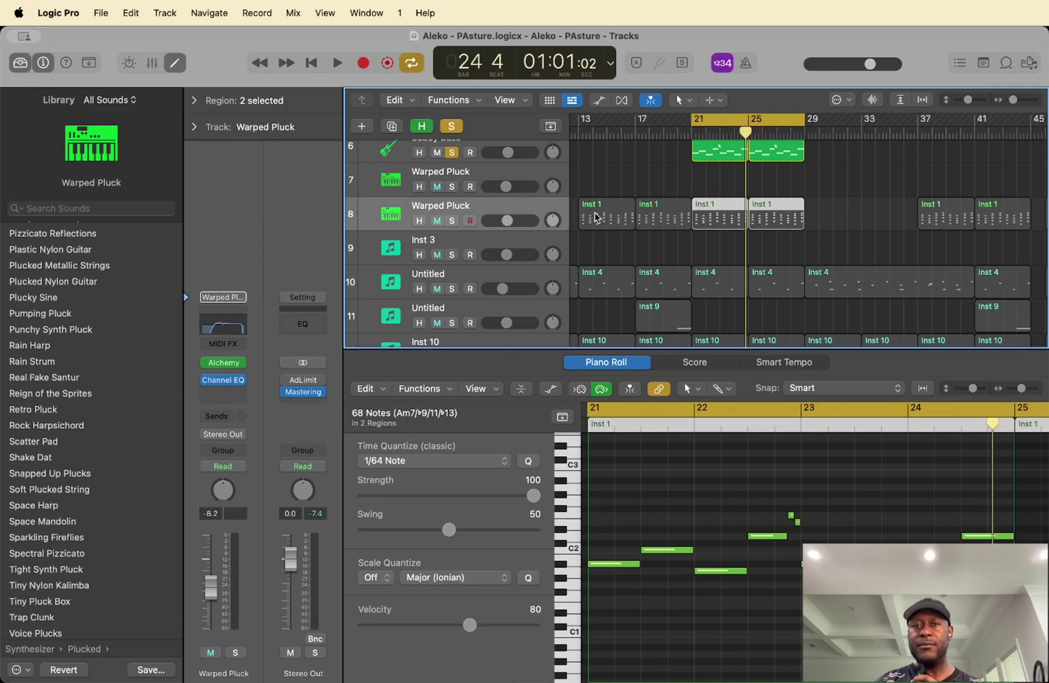
pyautogui.click(451, 220)
pyautogui.click(453, 149)
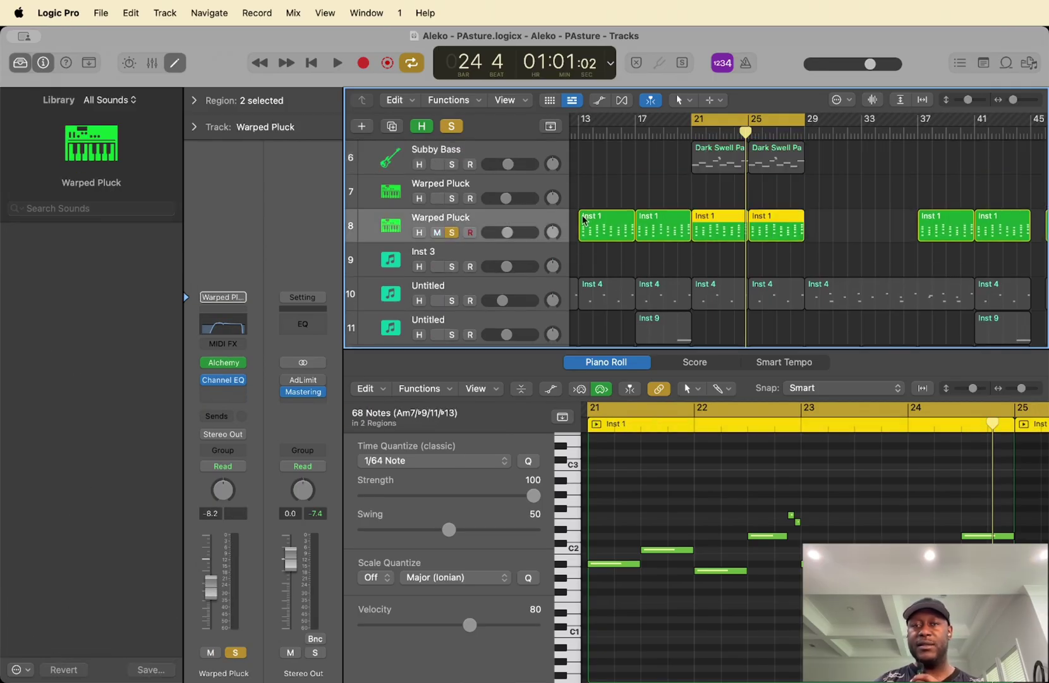
pyautogui.scroll(1, 480, 189)
pyautogui.press('e')
pyautogui.press('e')
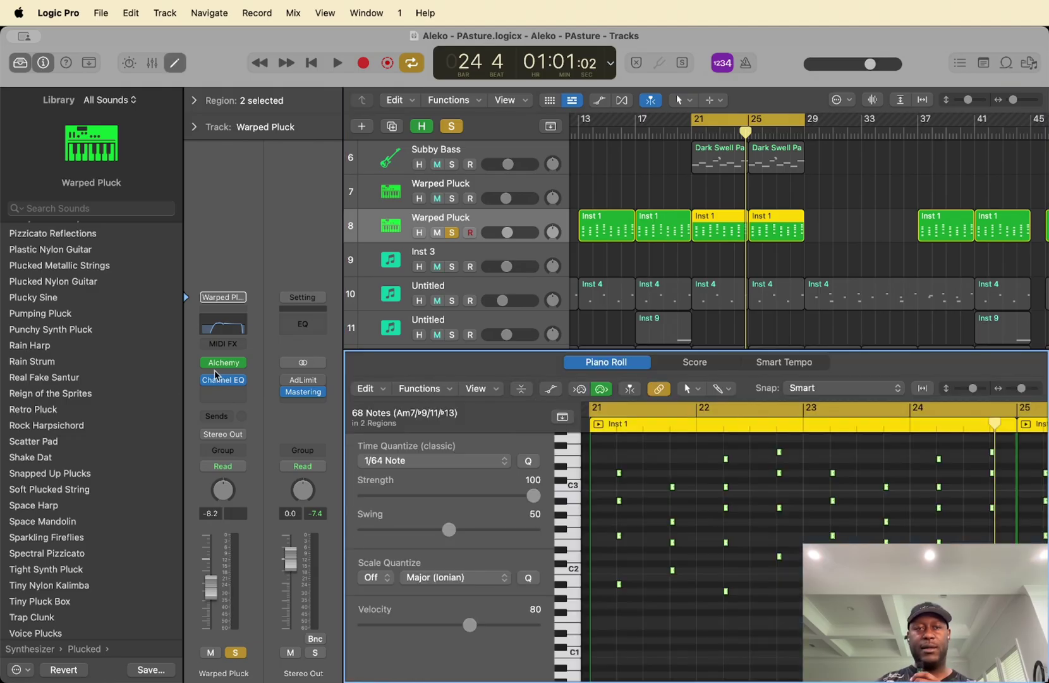
# Step: Listen to the soloed Warped Pluck part from bar 21 and stop playback near bar 25
pyautogui.click(223, 362)
pyautogui.press('super+w')
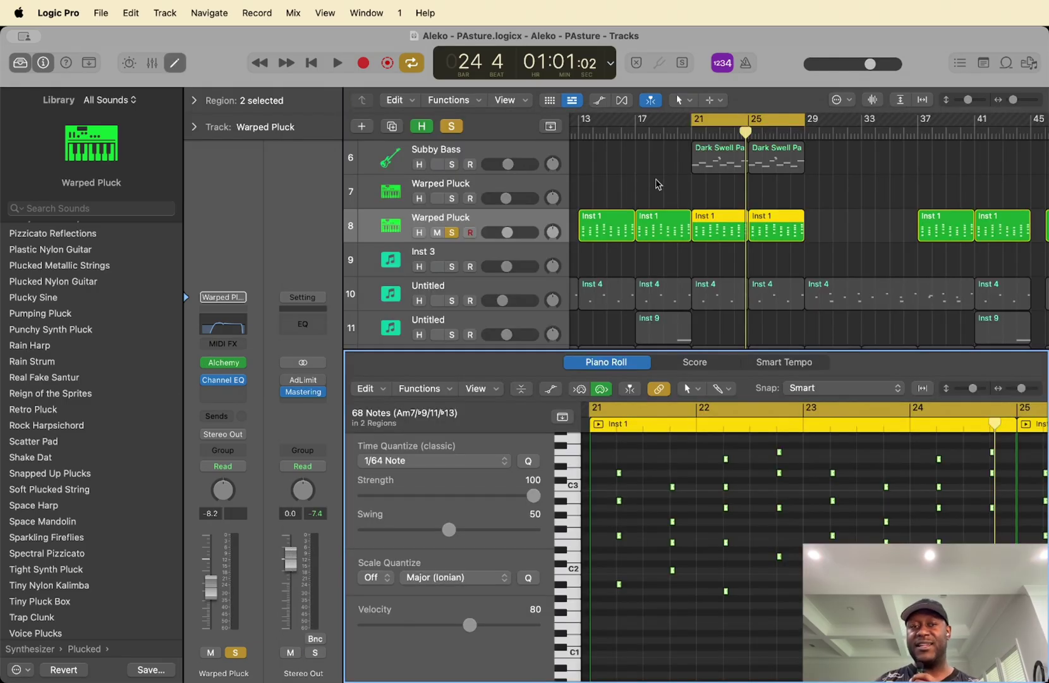
pyautogui.click(341, 63)
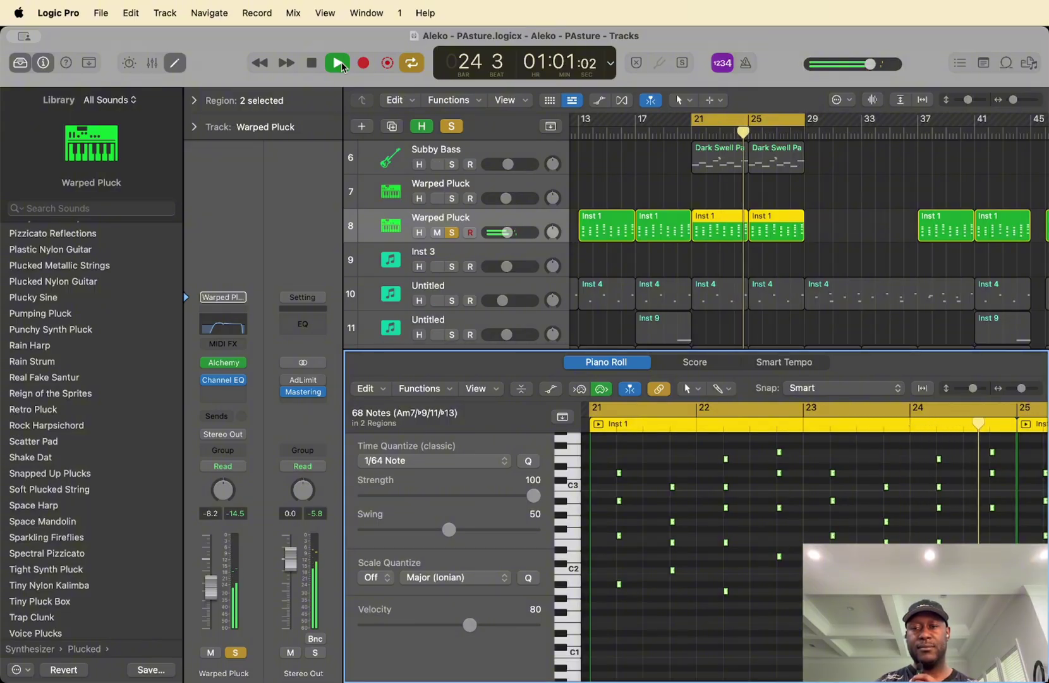
pyautogui.click(341, 63)
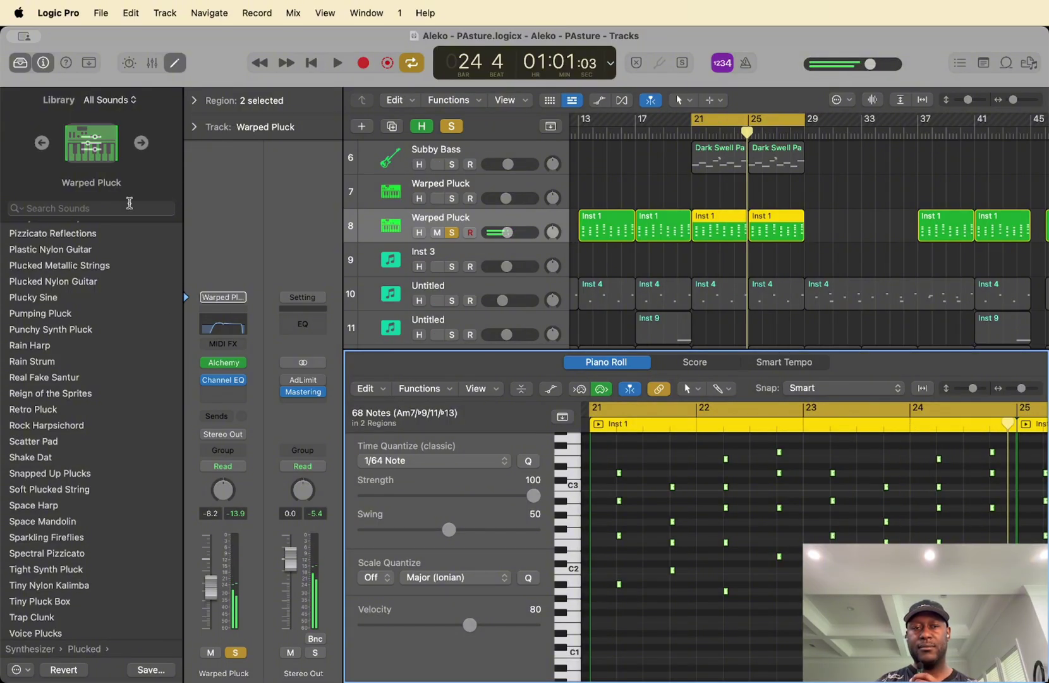
# Step: Lower the Delay in Warped Pluck's Alchemy instrument to about 31% and audition the result
pyautogui.click(223, 362)
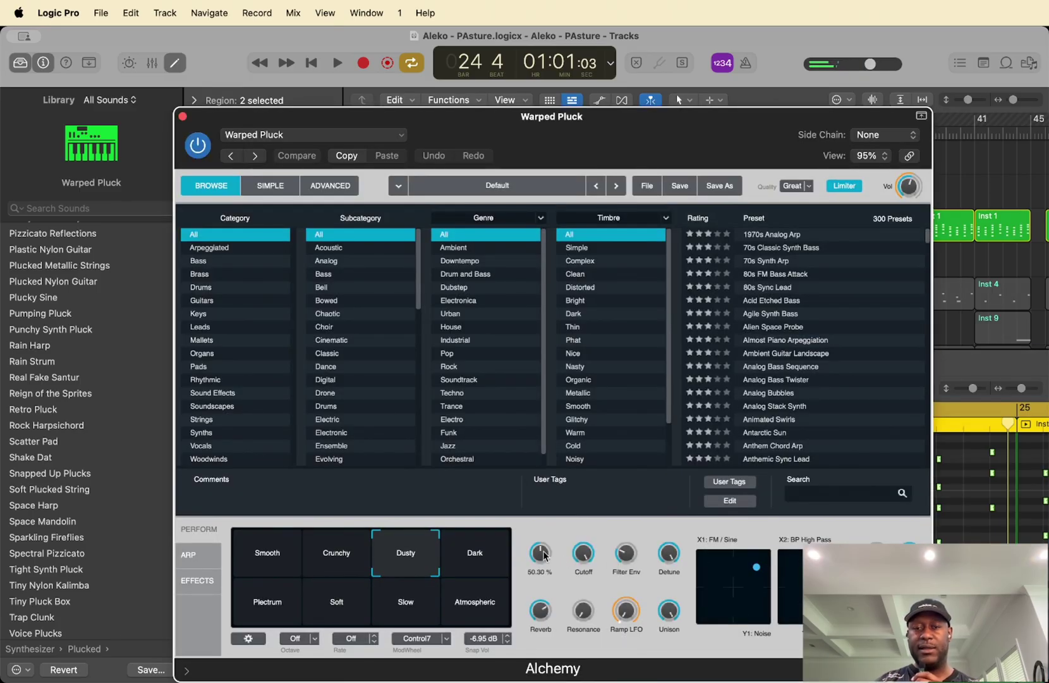
pyautogui.moveTo(542, 553); pyautogui.dragTo(543, 556)
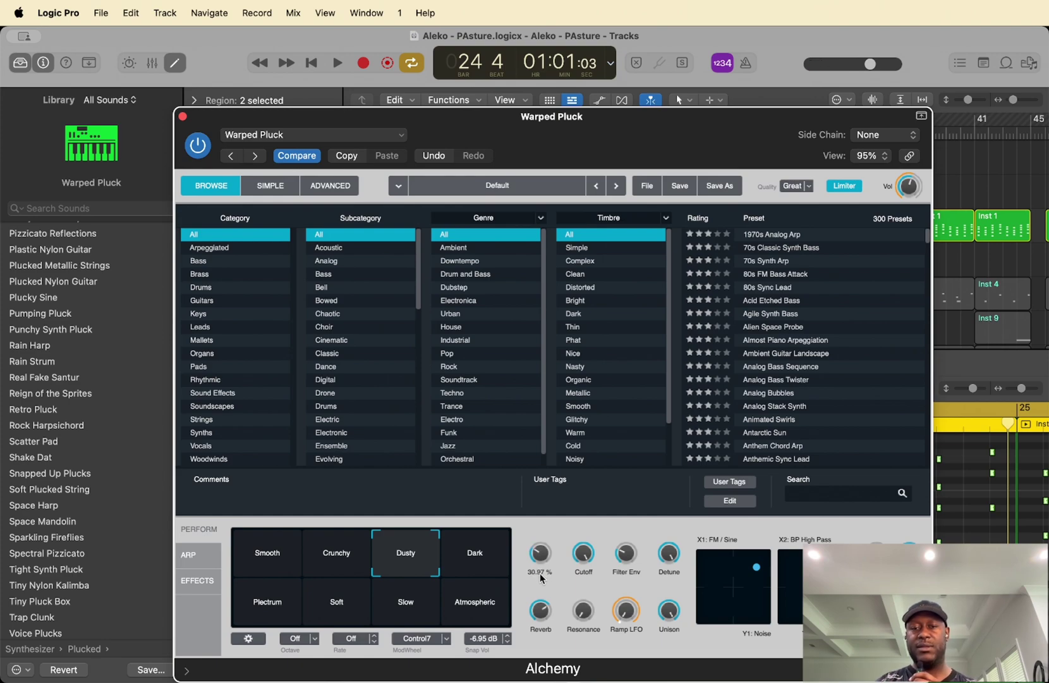
pyautogui.press('space')
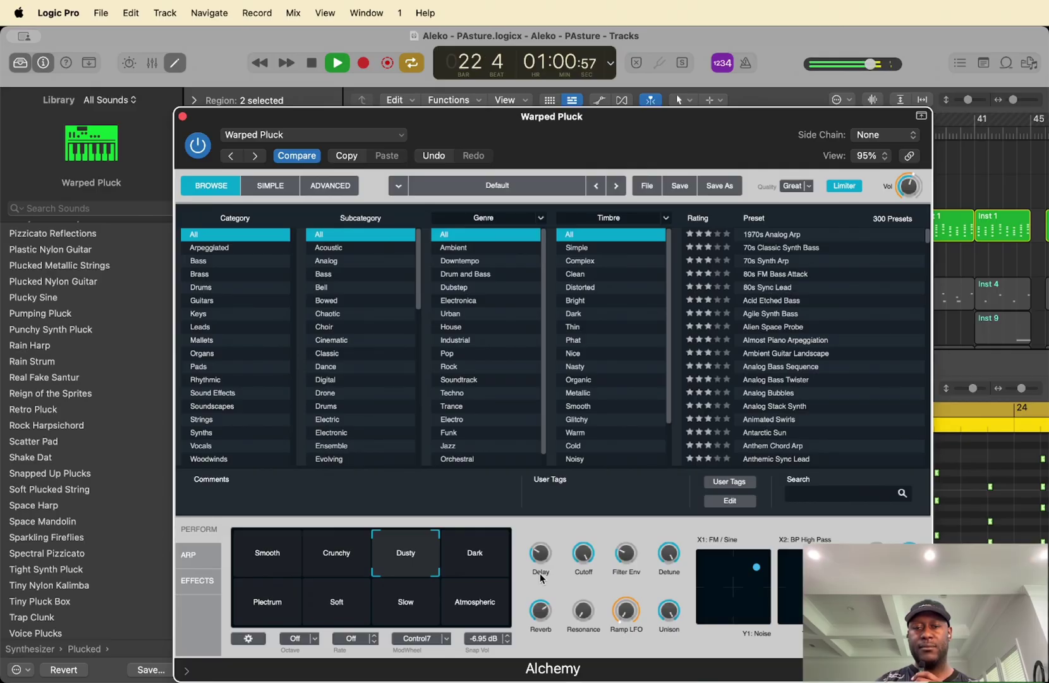
pyautogui.press('space')
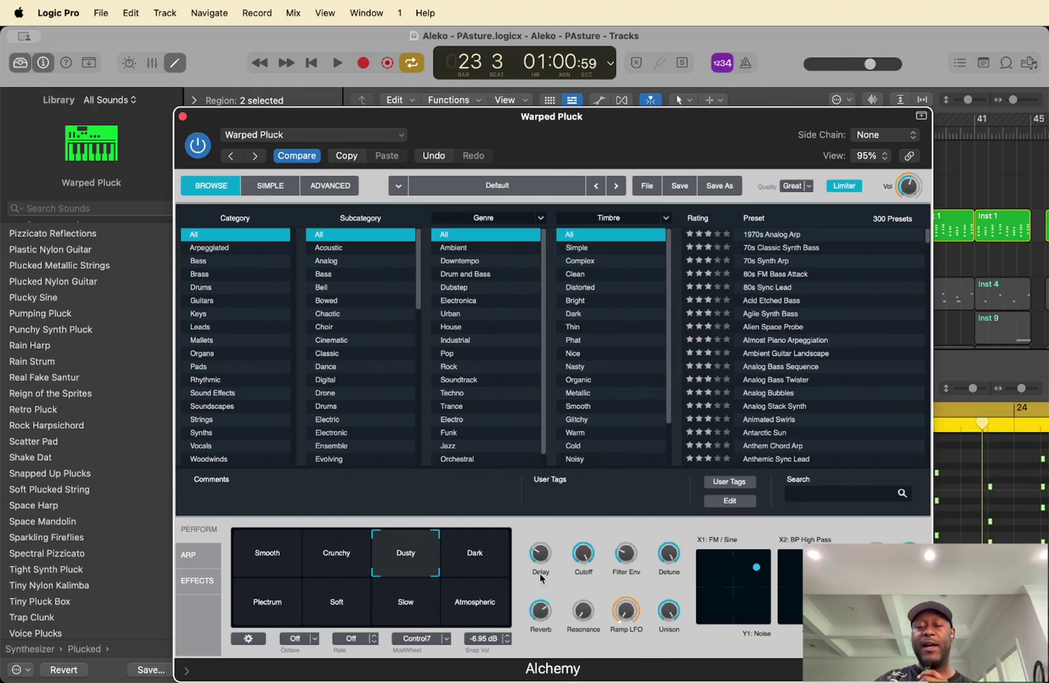
# Step: Inspect the Channel EQ settings on the Warped Pluck track
pyautogui.moveTo(540, 548)
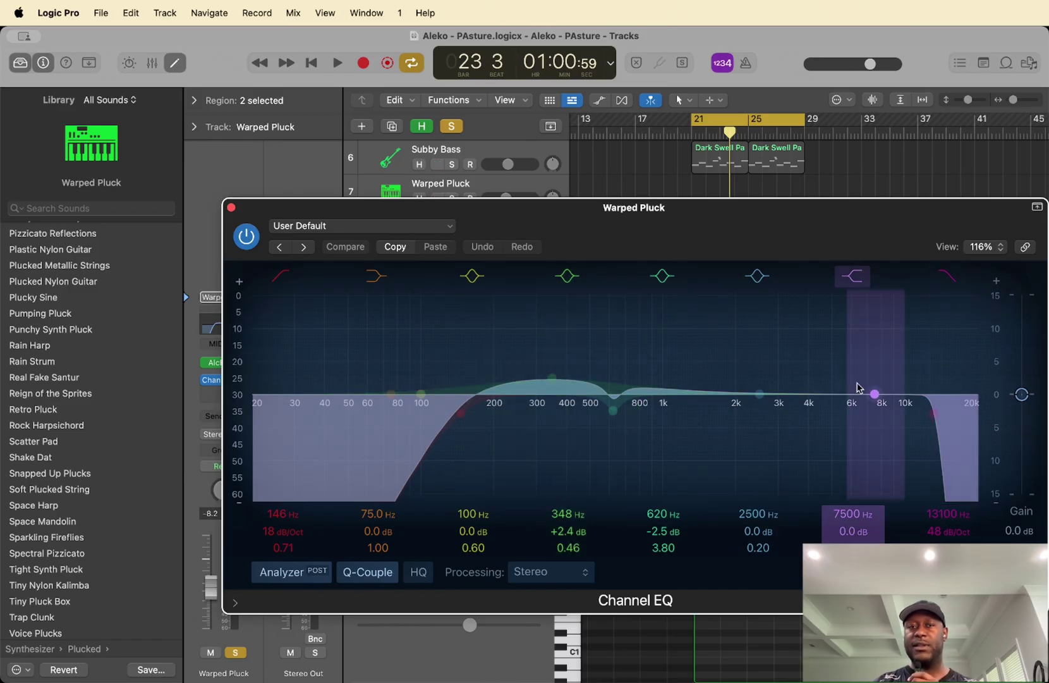
pyautogui.click(231, 208)
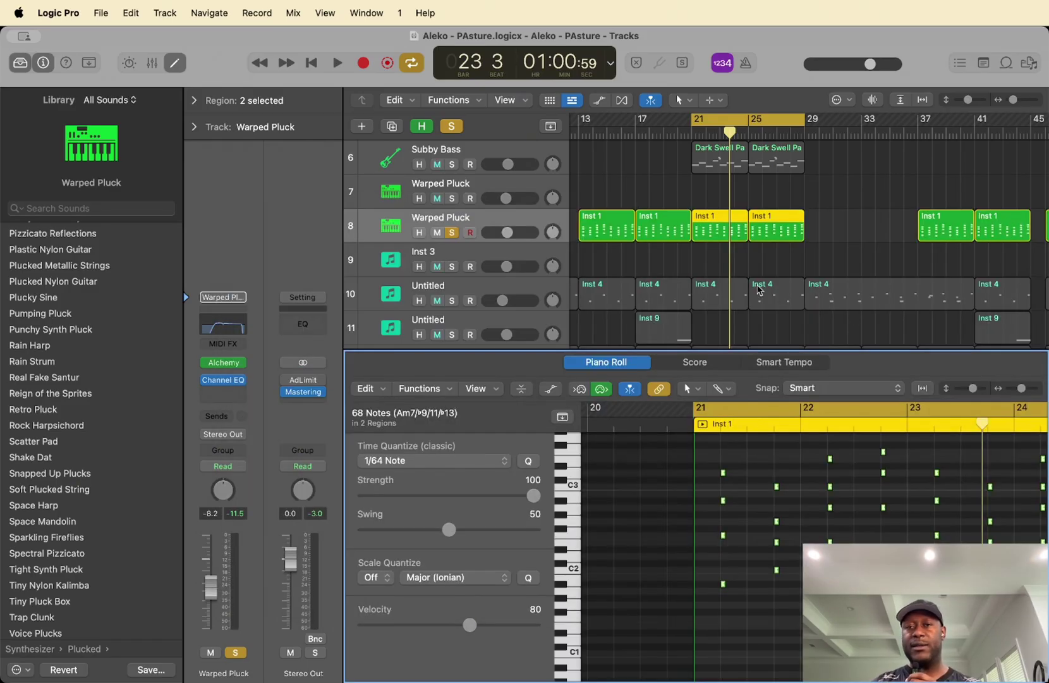
# Step: Open the Arcade instrument on the Untitled track with the Inst 4 regions and reposition its window to show the full interface
pyautogui.scroll(-4, 758, 289)
pyautogui.click(456, 201)
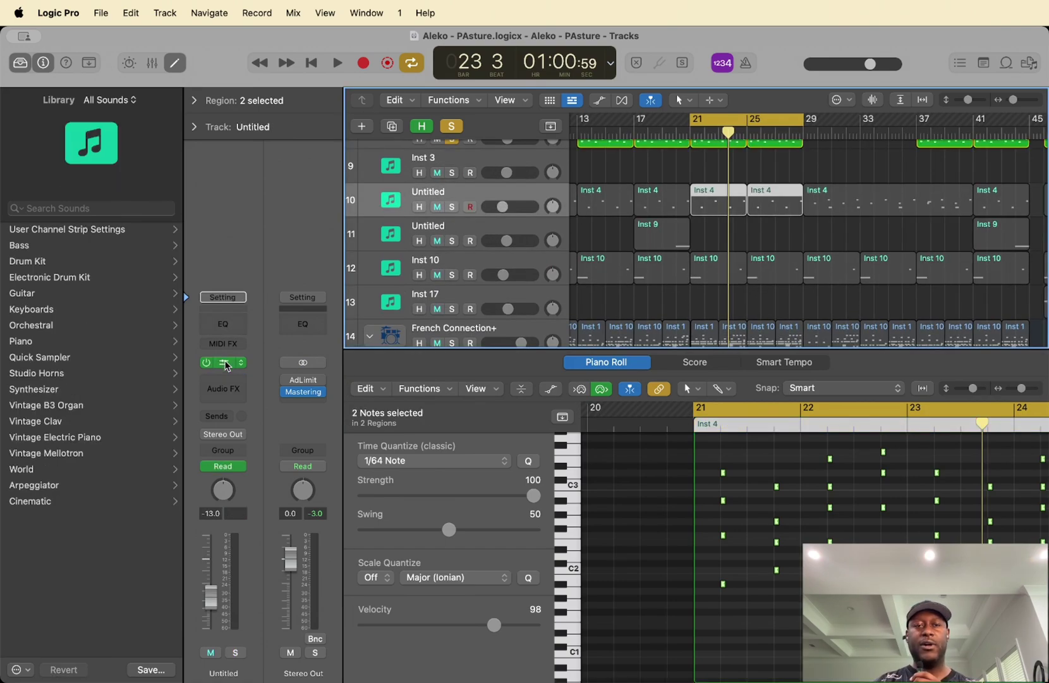
pyautogui.click(226, 364)
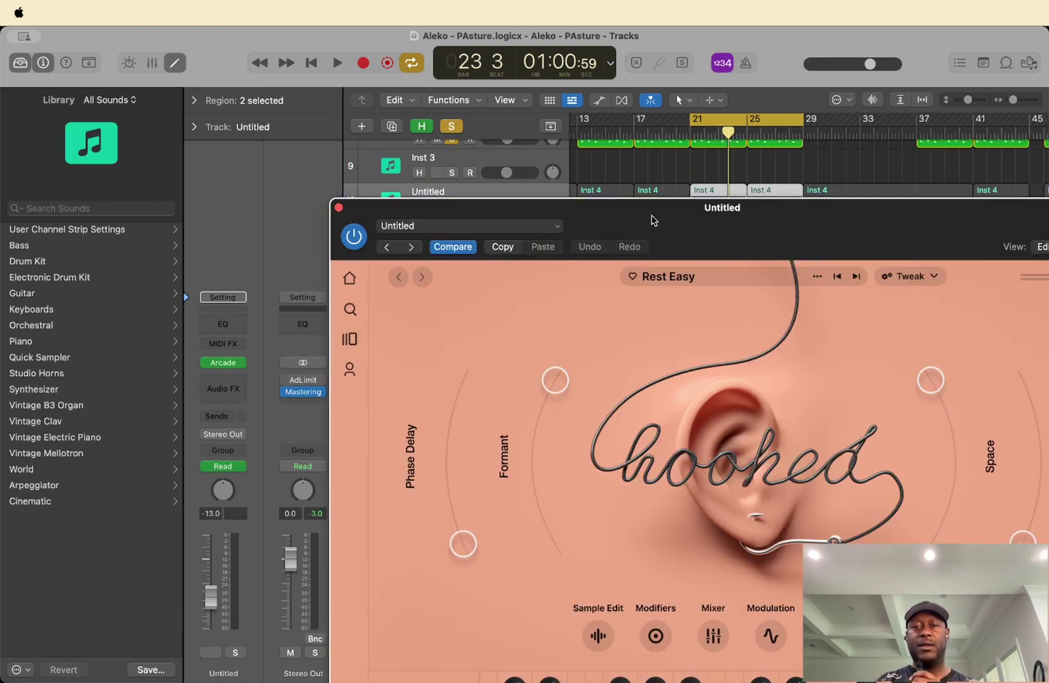
pyautogui.moveTo(654, 220); pyautogui.dragTo(444, 119)
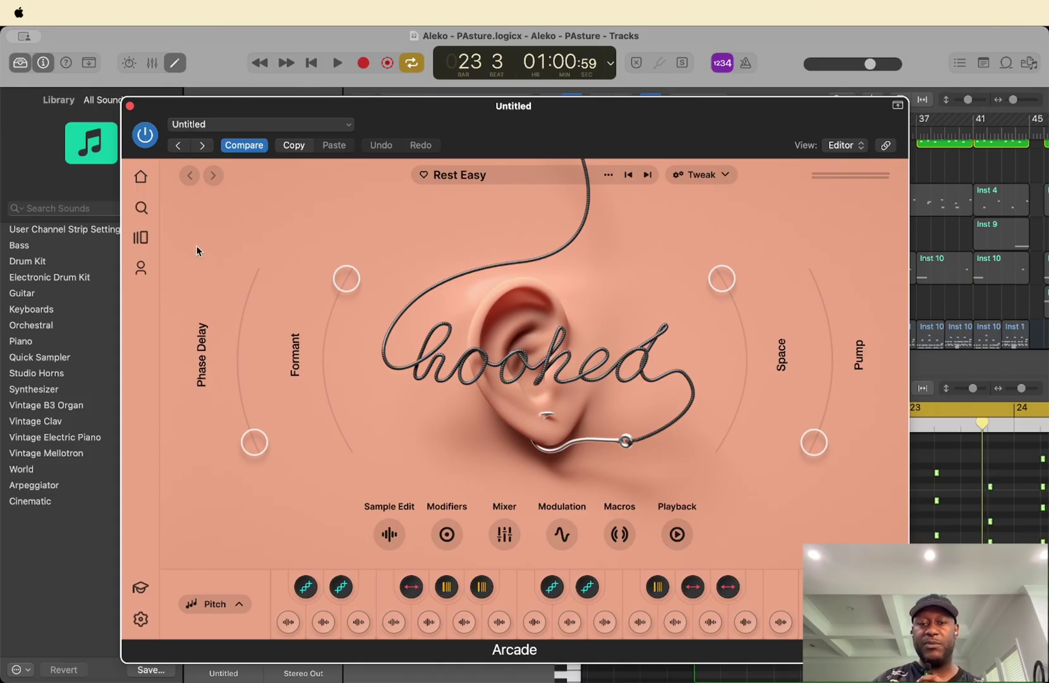
# Step: Open Musical Typing and play several notes with Arcade's Rest Easy kit
pyautogui.press('super+k')
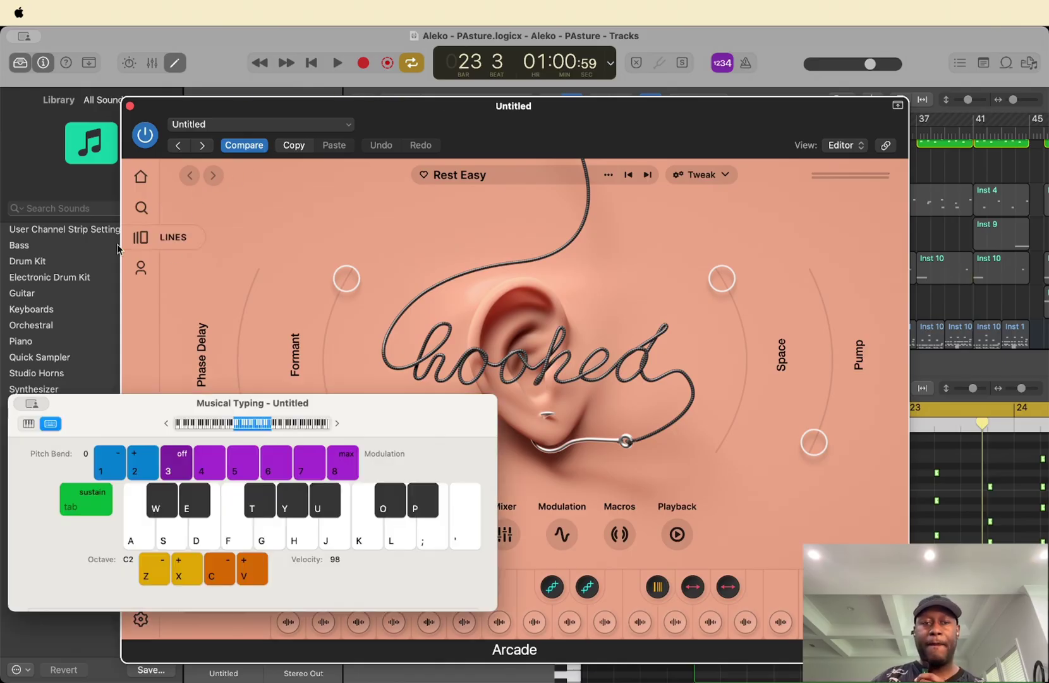
pyautogui.click(138, 539)
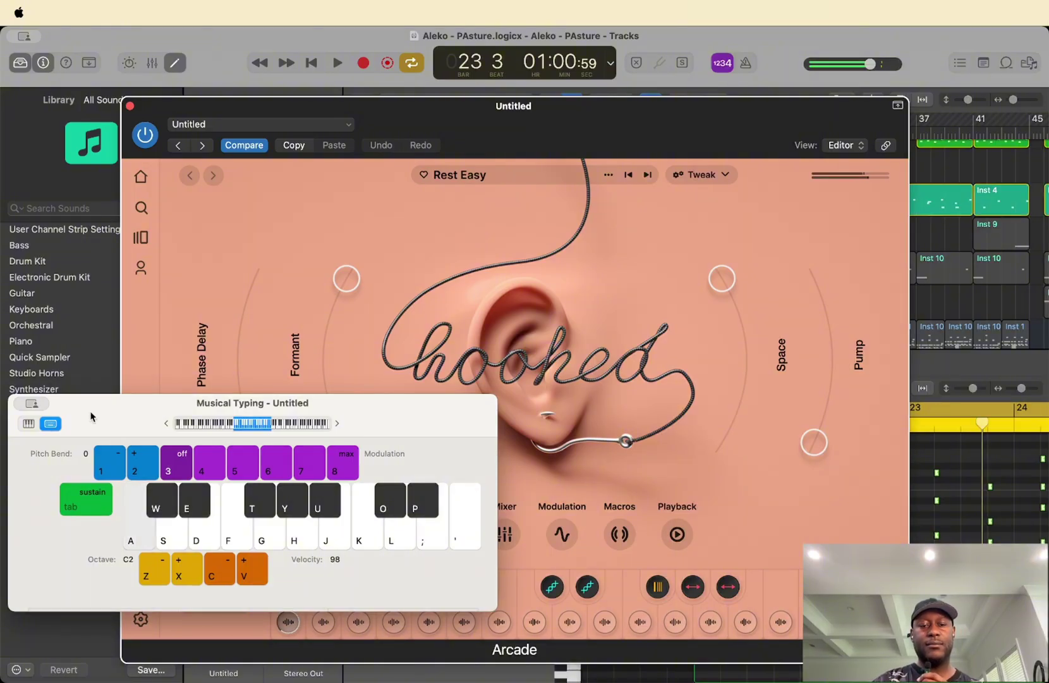
pyautogui.press('s')
pyautogui.press('f')
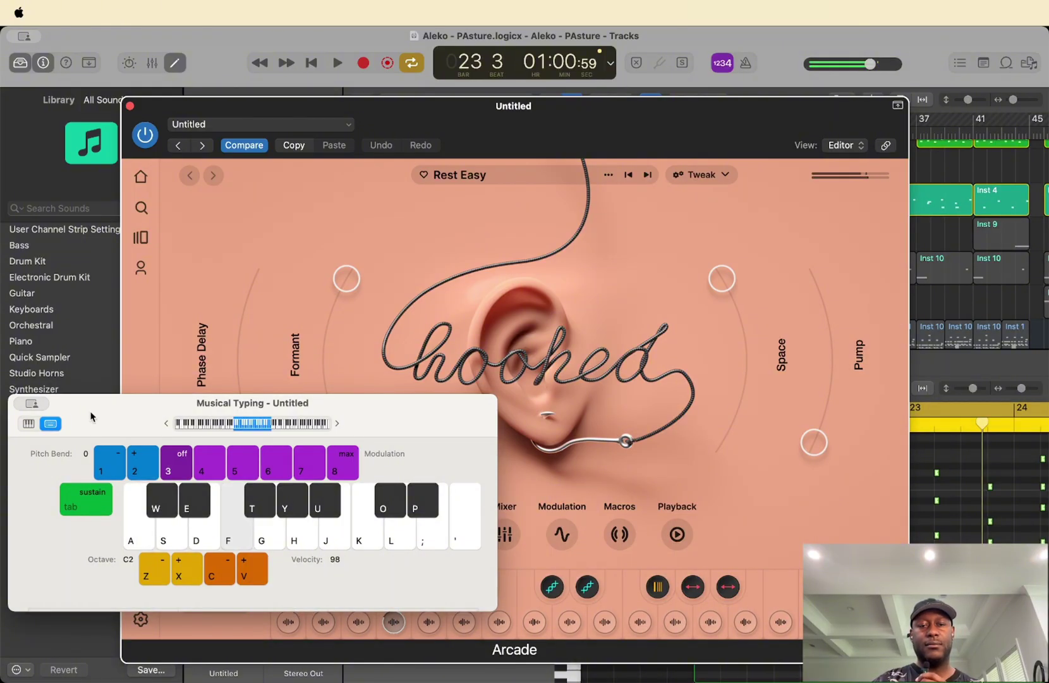
pyautogui.press('d')
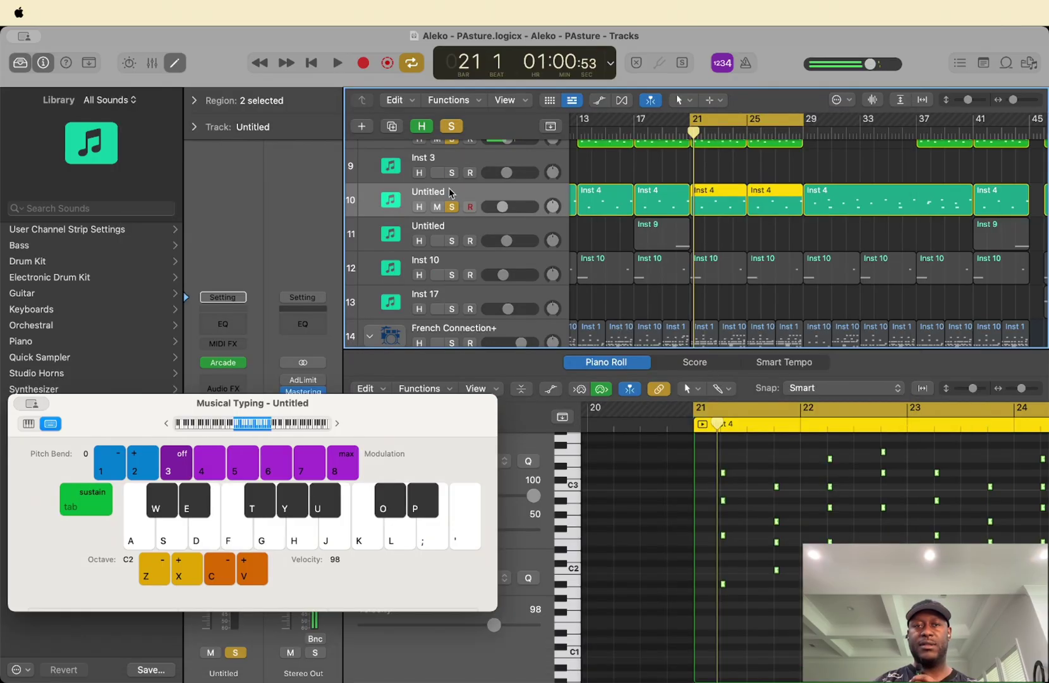
# Step: Solo only the Untitled track with the Inst 4 regions and start playback from bar 21
pyautogui.click(452, 206)
pyautogui.click(452, 206)
pyautogui.click(453, 126)
pyautogui.press('space')
# Step: View the Inst 4 notes in the Piano Roll during playback, and stop playback near bar 25
pyautogui.press('e')
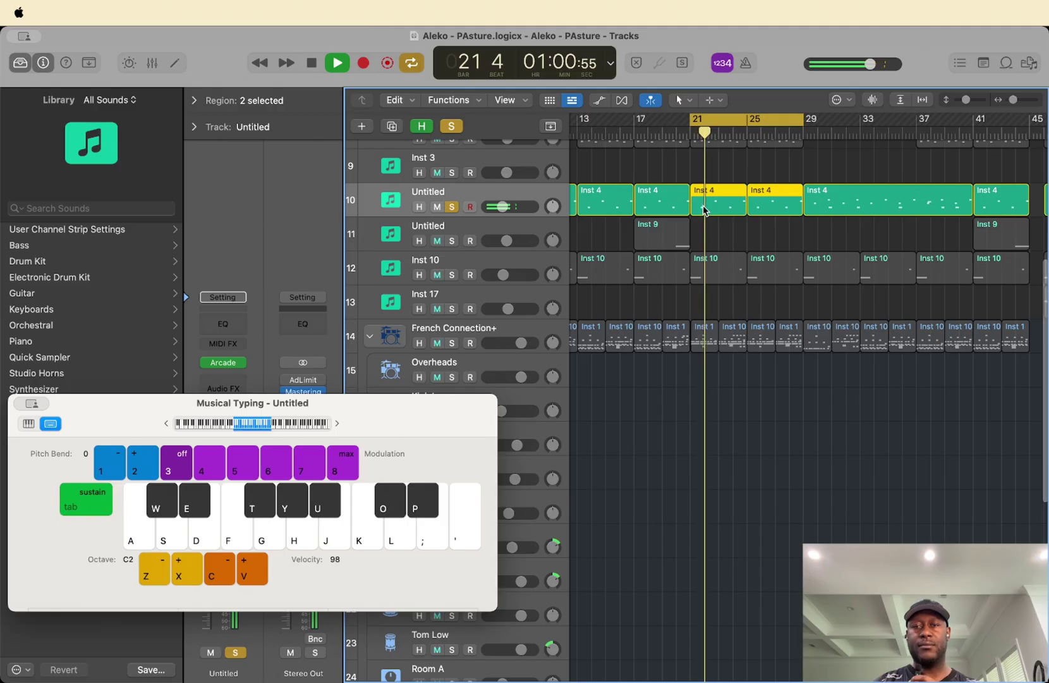
pyautogui.hscroll(-5, 757, 527)
pyautogui.scroll(5, 822, 443)
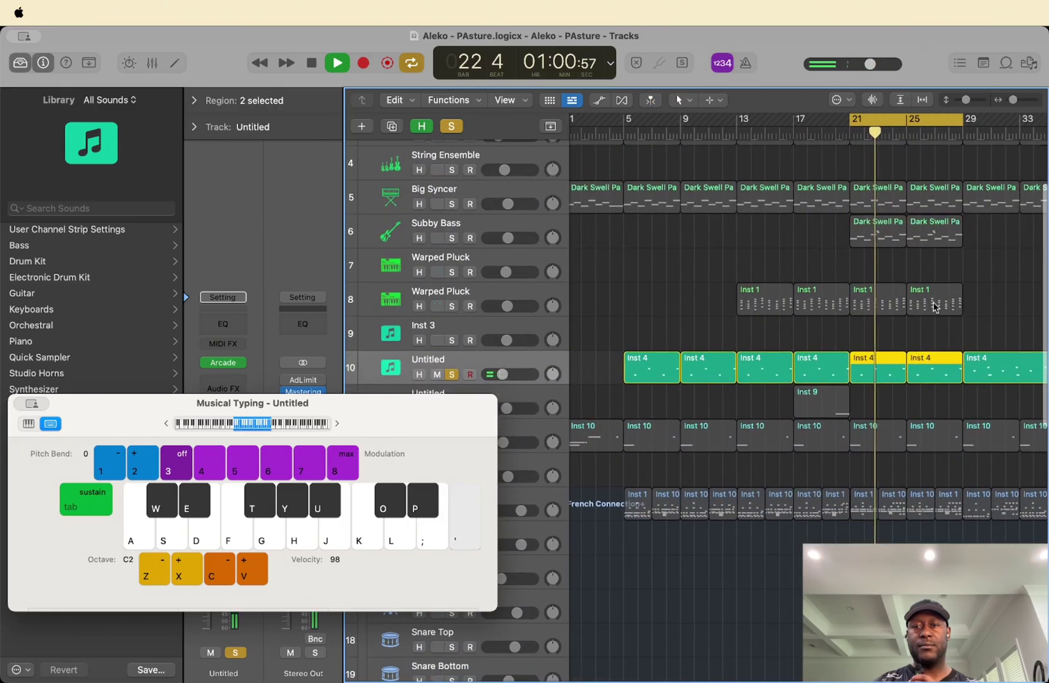
pyautogui.press('e')
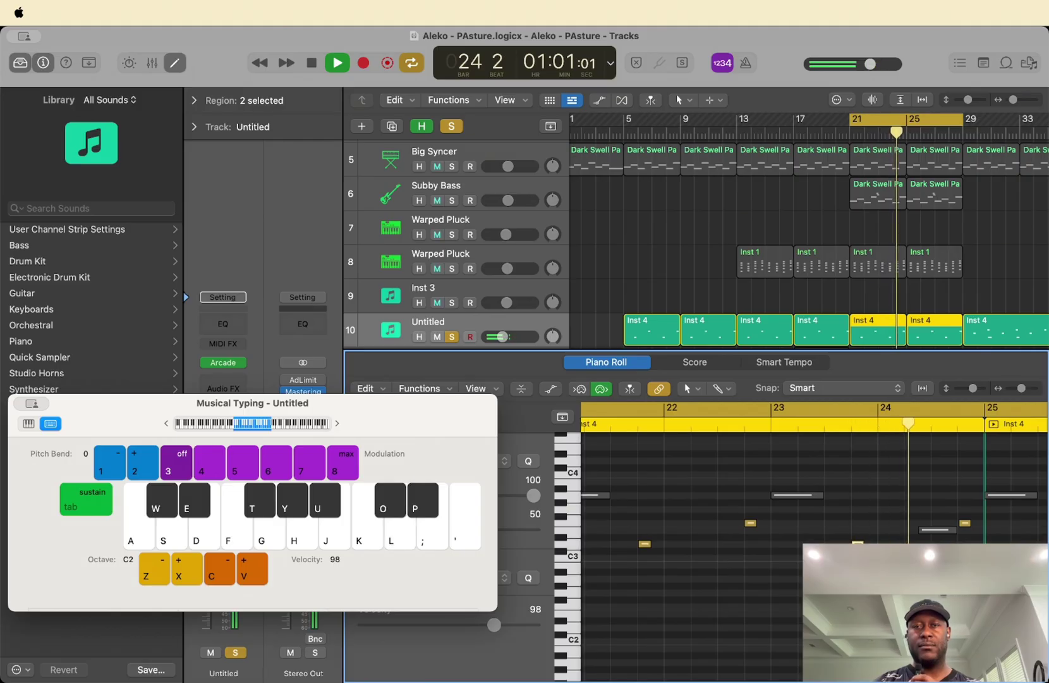
pyautogui.press('space')
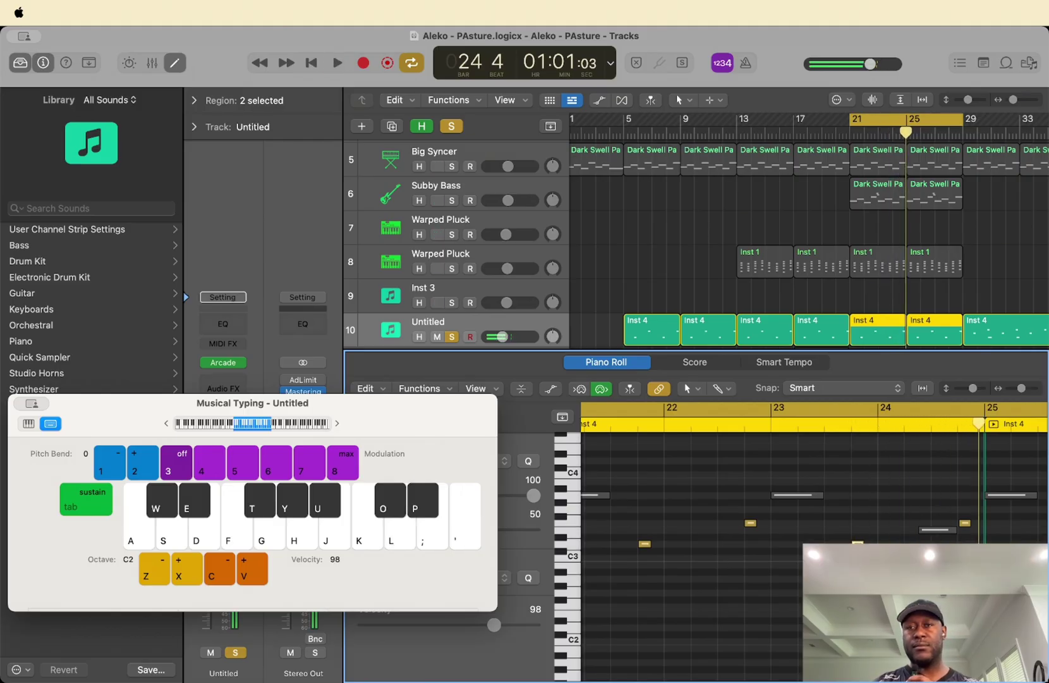
# Step: Solo only the Inst 10 track and show its notes for the bar 21–29 regions in the Piano Roll
pyautogui.scroll(-2, 849, 236)
pyautogui.hscroll(3, 848, 235)
pyautogui.scroll(-3, 849, 236)
pyautogui.click(517, 220)
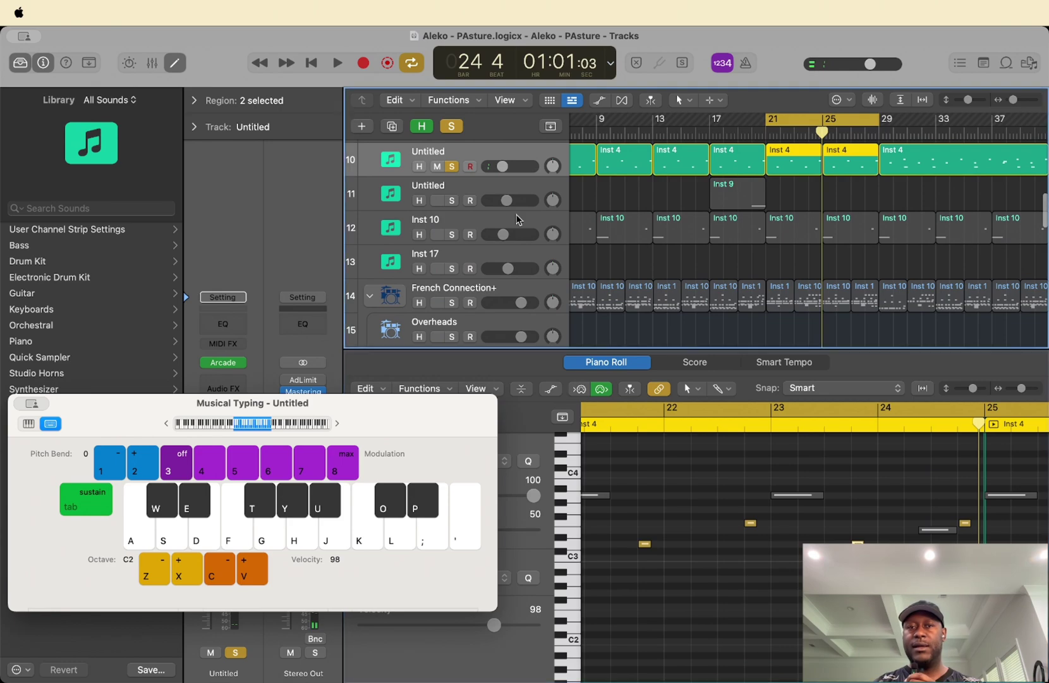
pyautogui.click(451, 235)
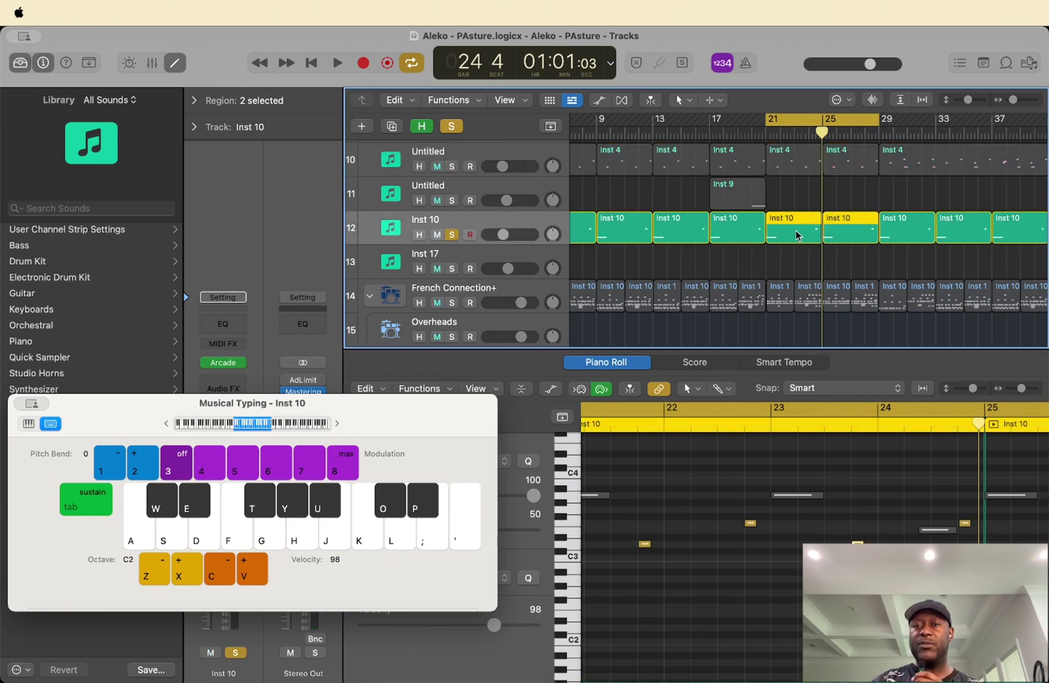
pyautogui.press('e')
pyautogui.press('e')
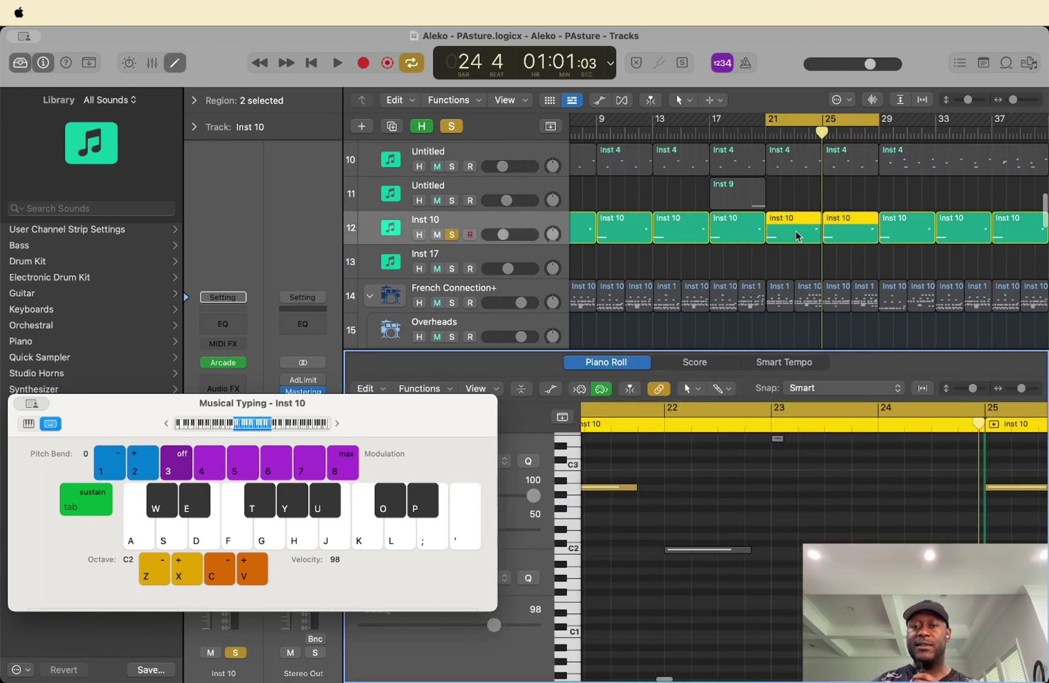
# Step: Play the soloed Inst 10 track from bar 21, examine its Piano Roll notes, and stop playback in bar 22
pyautogui.press('space')
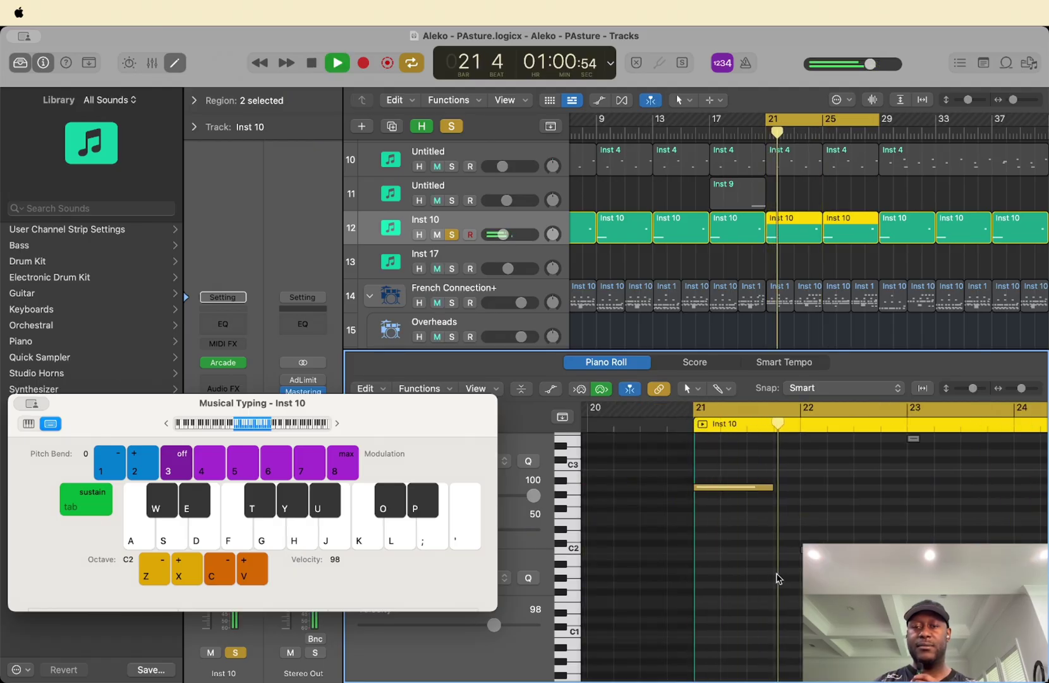
pyautogui.scroll(2, 778, 577)
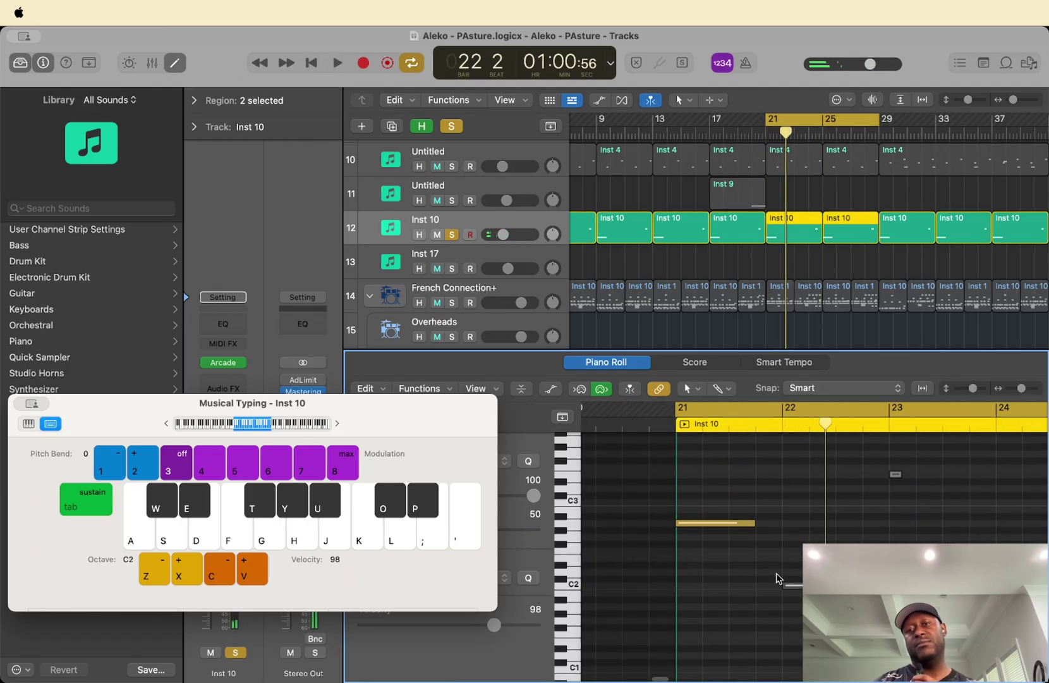
pyautogui.press('space')
# Step: Clear the existing solo and solo only the French Connection+ drum track
pyautogui.scroll(-3, 786, 193)
pyautogui.click(786, 193)
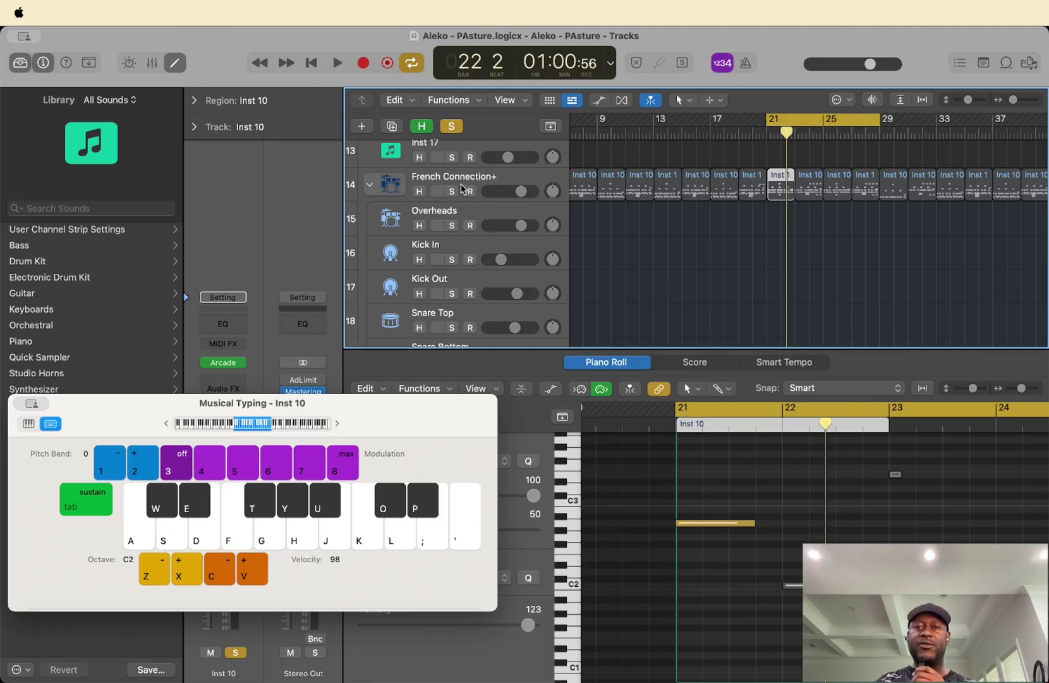
pyautogui.click(452, 126)
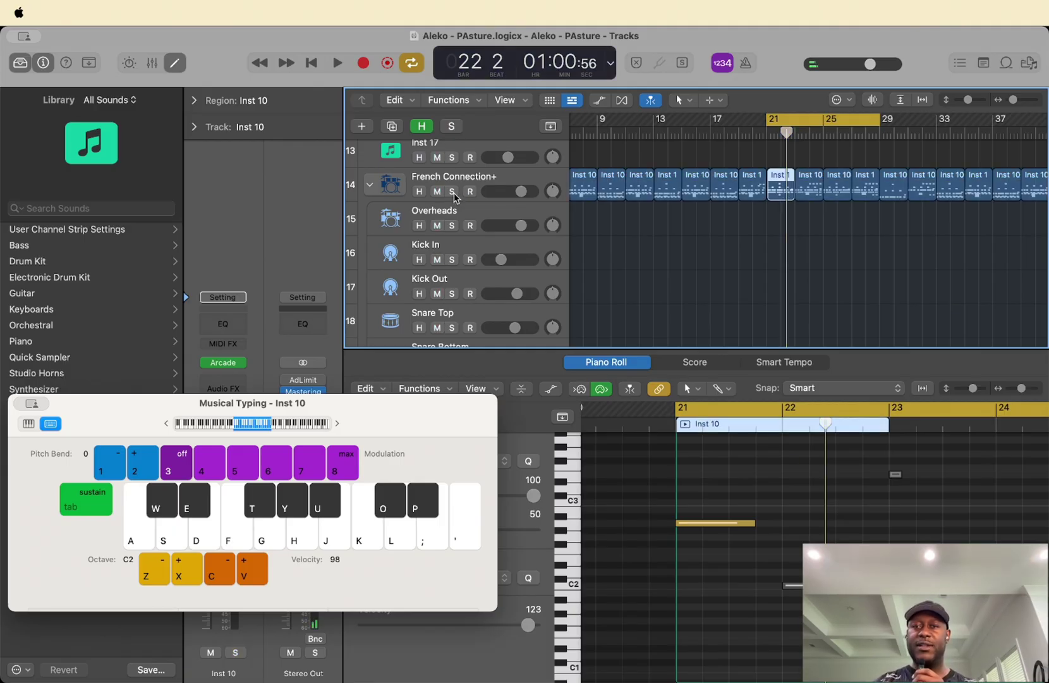
pyautogui.click(453, 192)
# Step: Hide Musical Typing and the Piano Roll, and browse the Library to the Producer Kits in the Drum Kit category
pyautogui.press('super+k')
pyautogui.press('e')
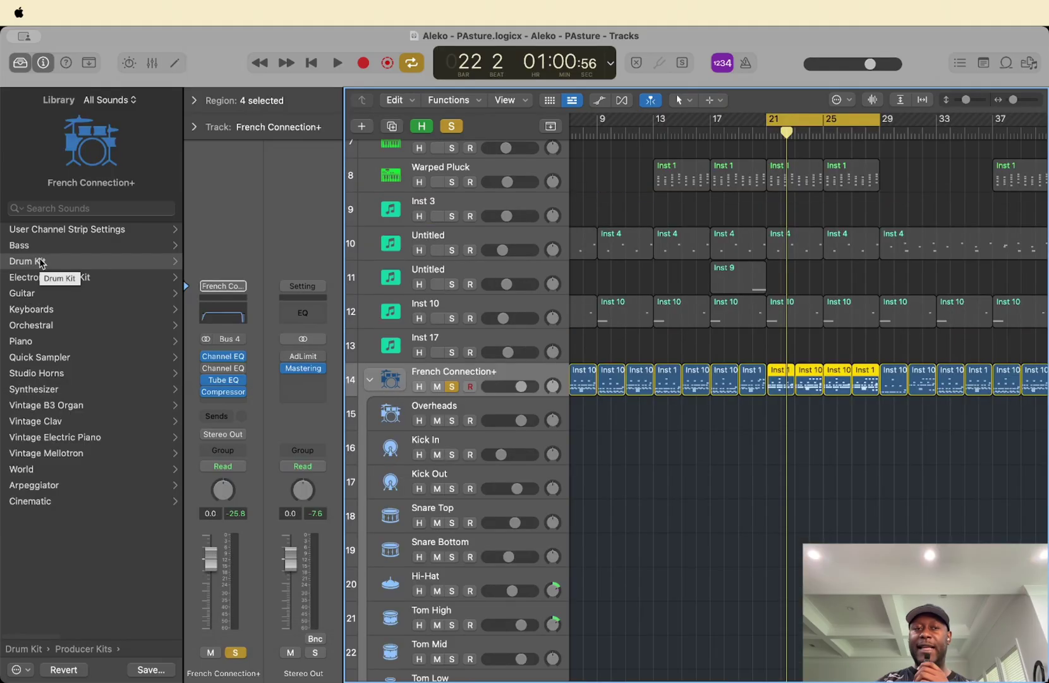
pyautogui.press('Right')
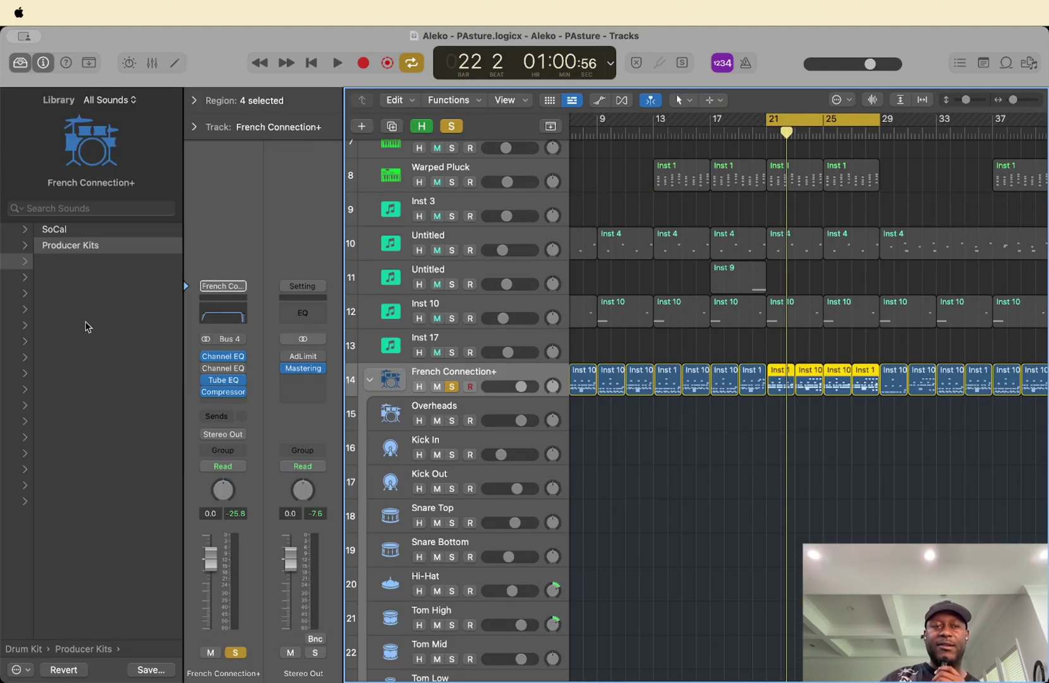
pyautogui.click(96, 254)
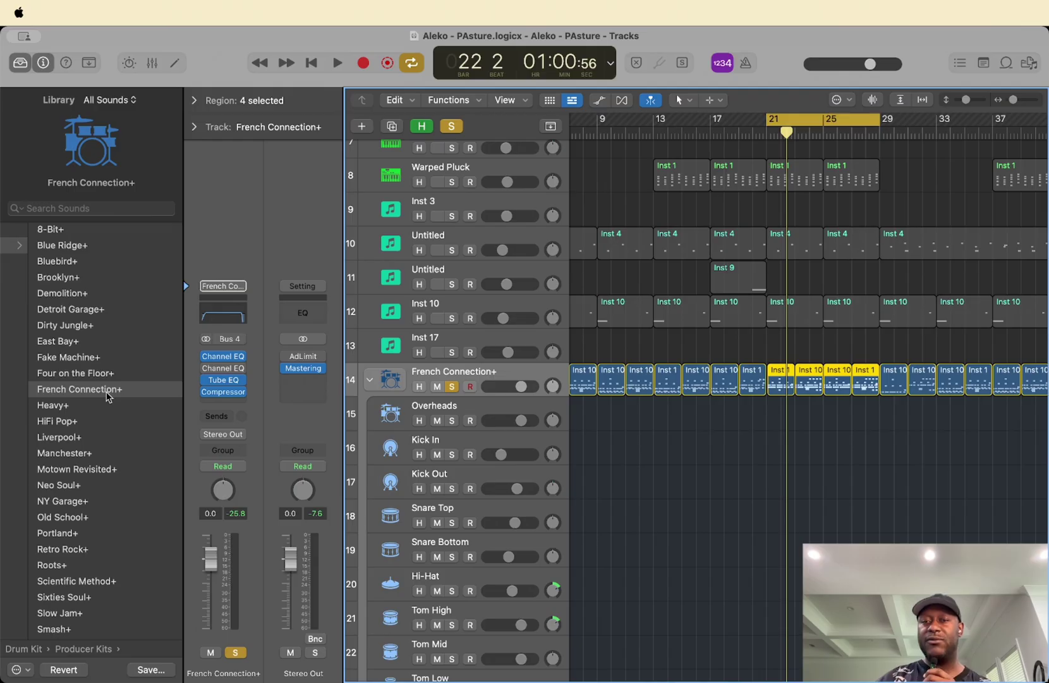
# Step: Show the French Connection+ notes from bar 21 in the Piano Roll, examine the drum pattern during playback, and stop
pyautogui.doubleClick(781, 392)
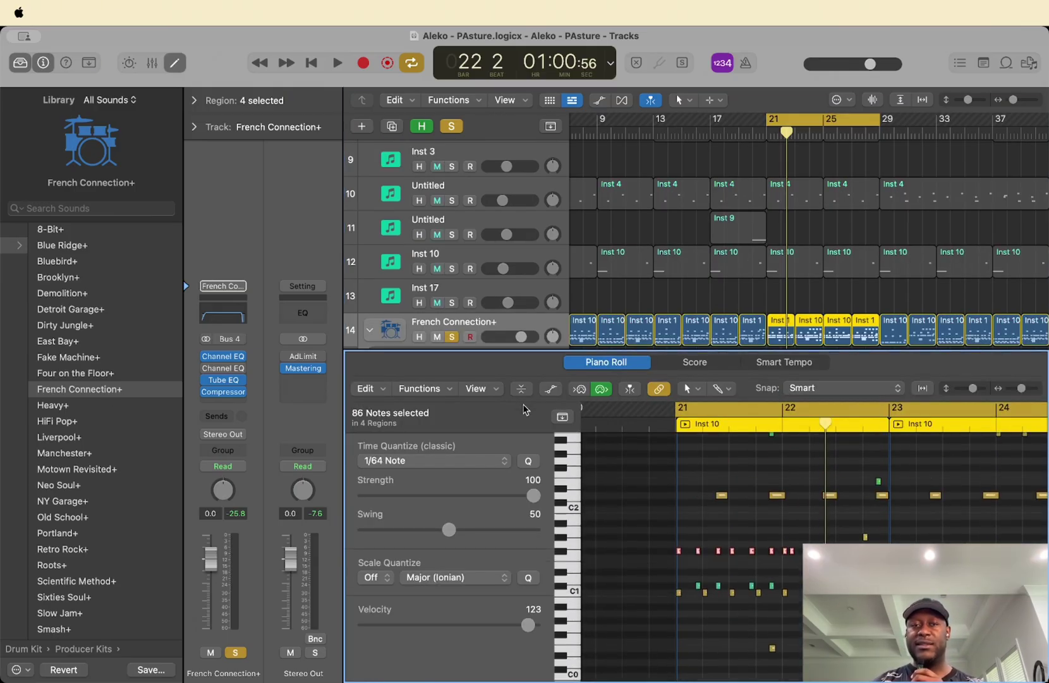
pyautogui.click(336, 63)
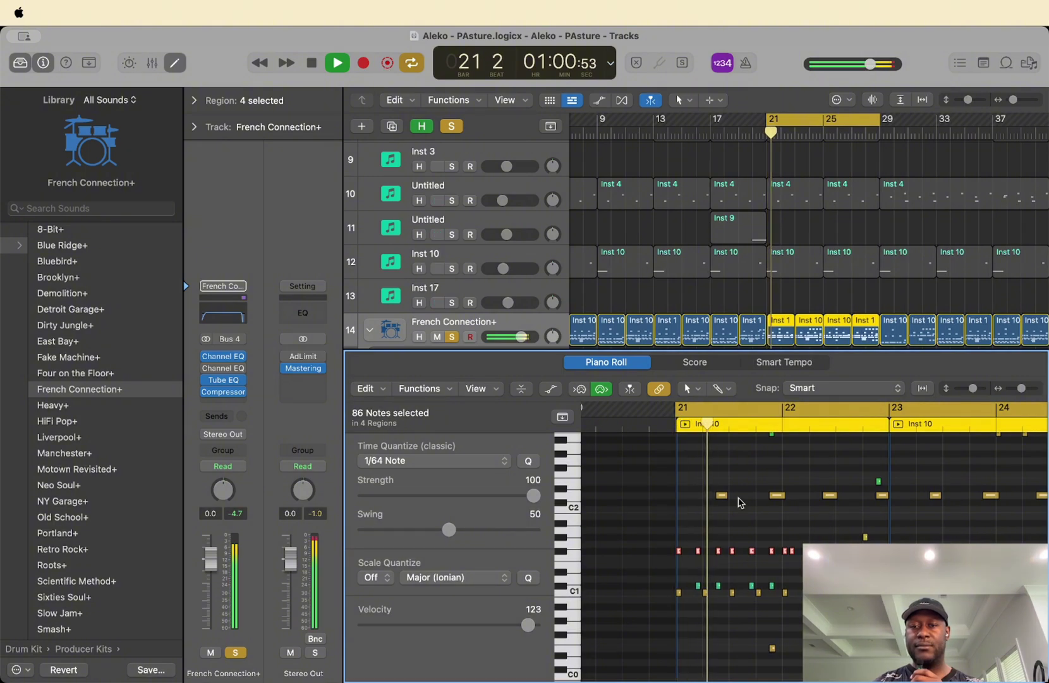
pyautogui.scroll(-4, 822, 527)
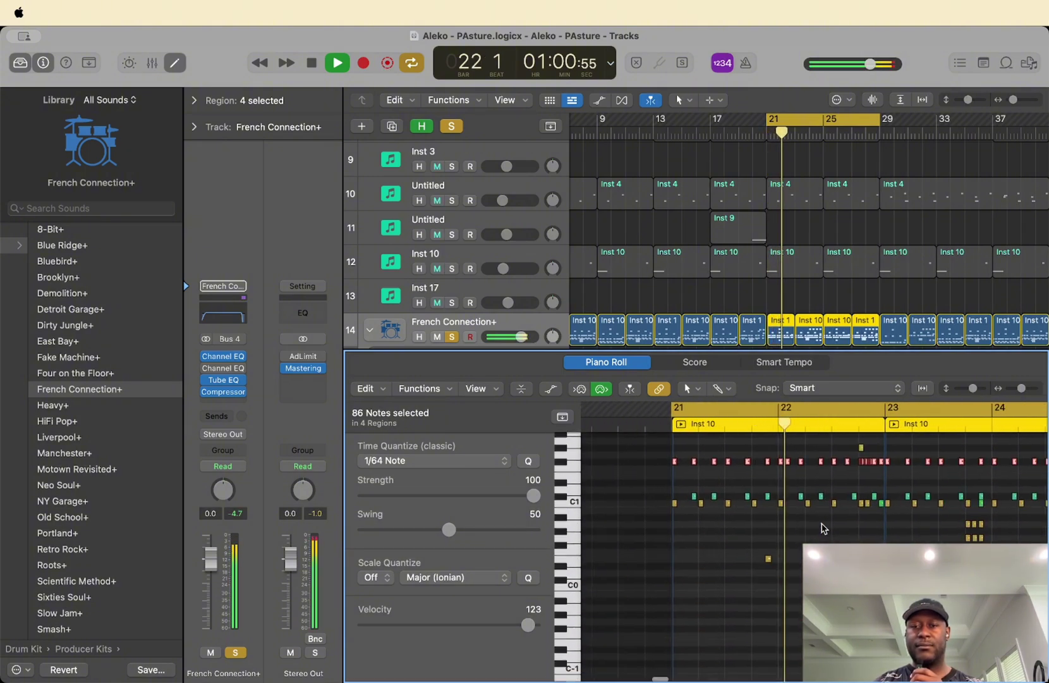
pyautogui.scroll(3, 822, 527)
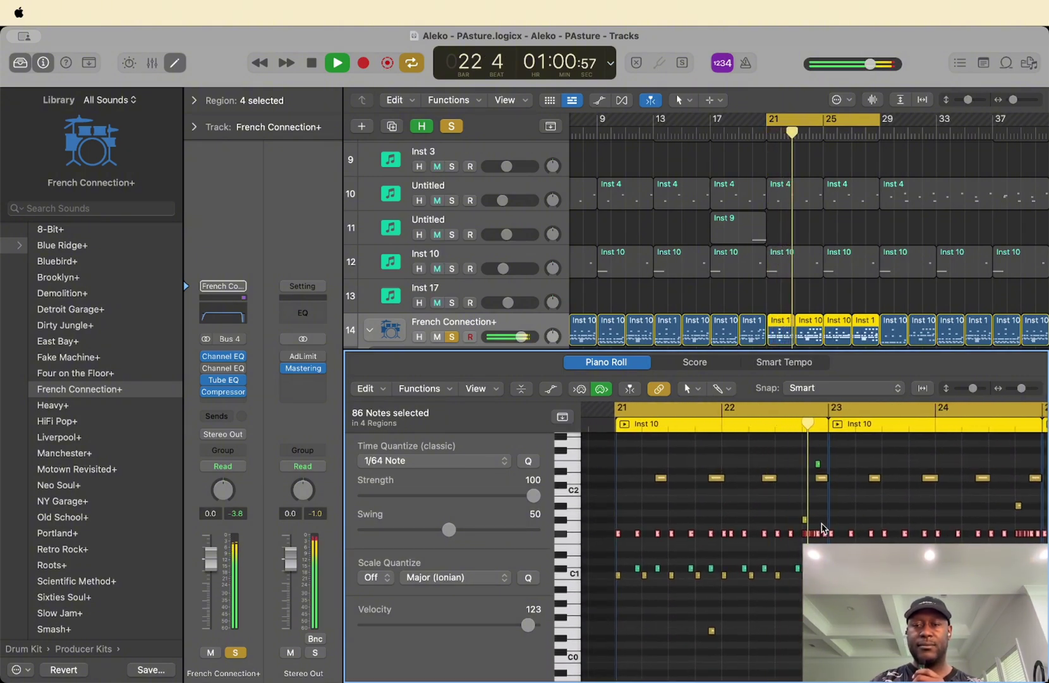
pyautogui.scroll(1, 821, 527)
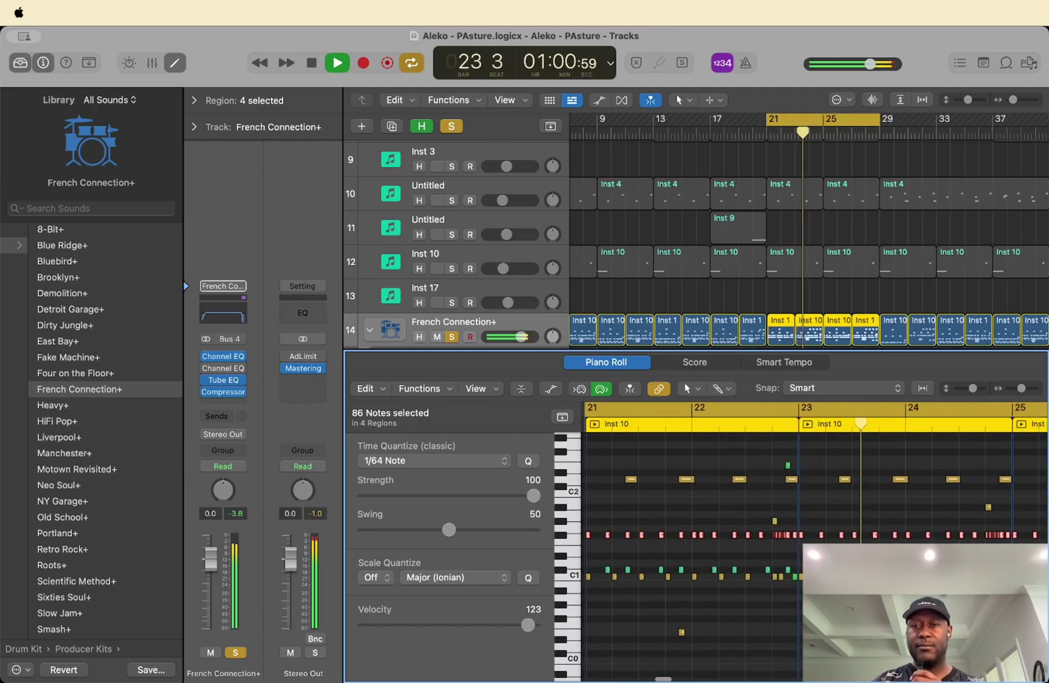
pyautogui.scroll(4, 695, 549)
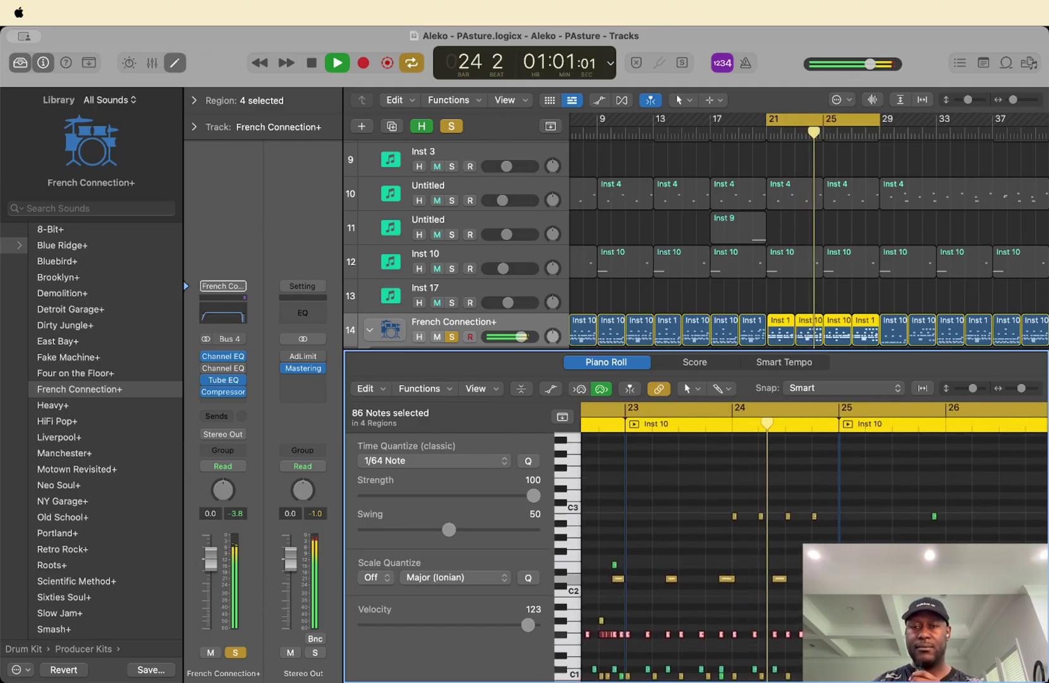
pyautogui.scroll(-5, 800, 486)
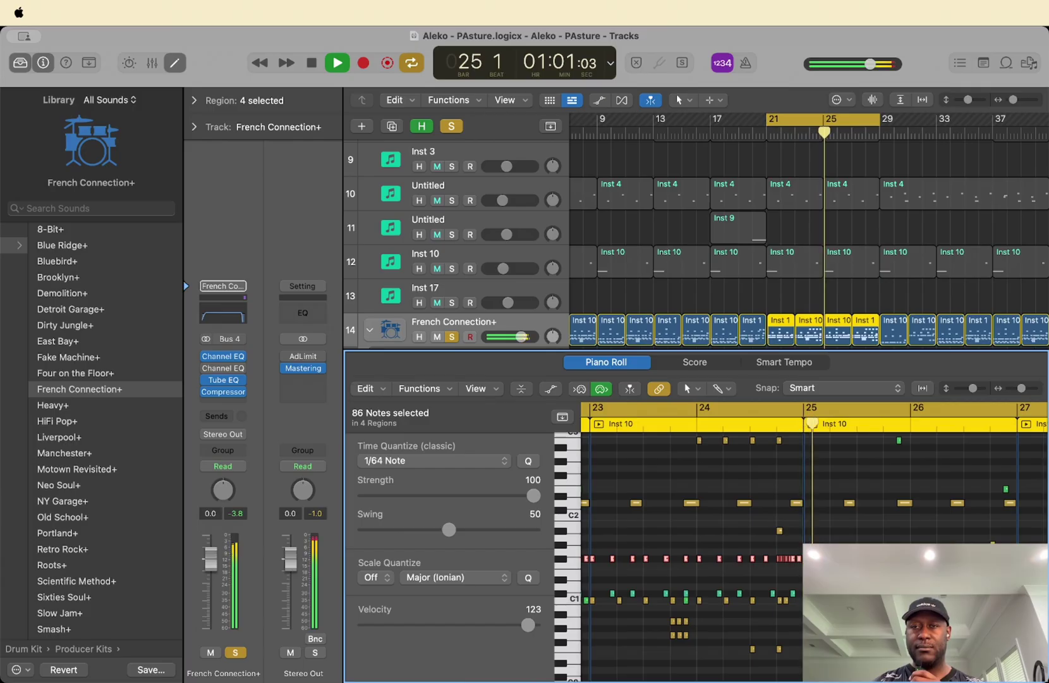
pyautogui.click(800, 487)
pyautogui.press('space')
# Step: Solo only the two Yad tracks below the drum stack and start playback from bar 21
pyautogui.scroll(-4, 824, 306)
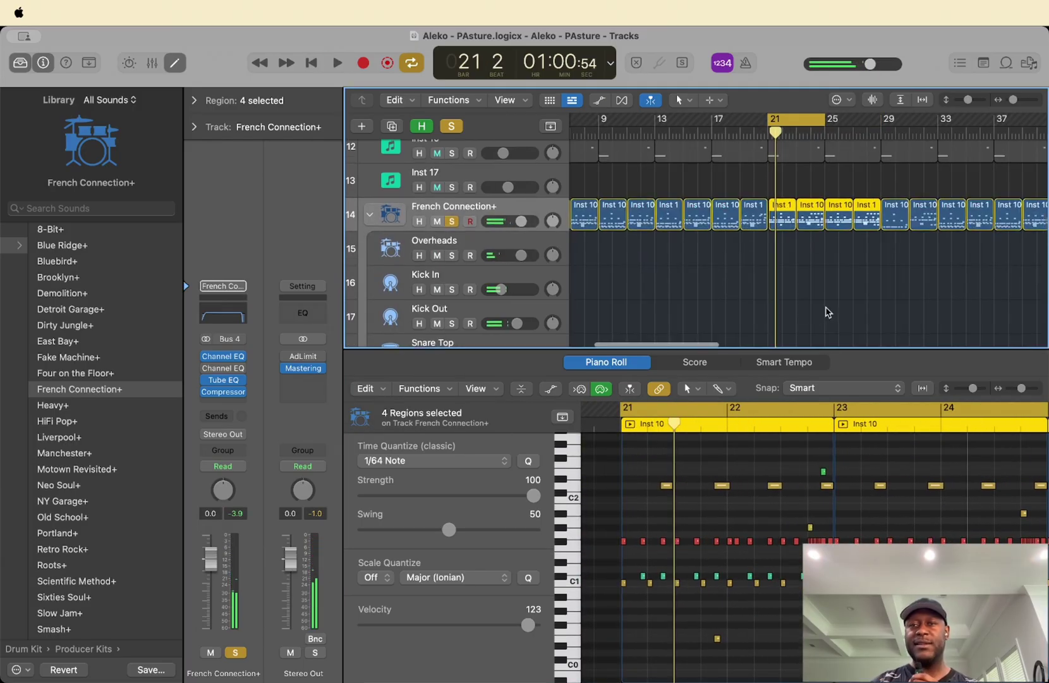
pyautogui.scroll(5, 828, 311)
pyautogui.scroll(-5, 828, 312)
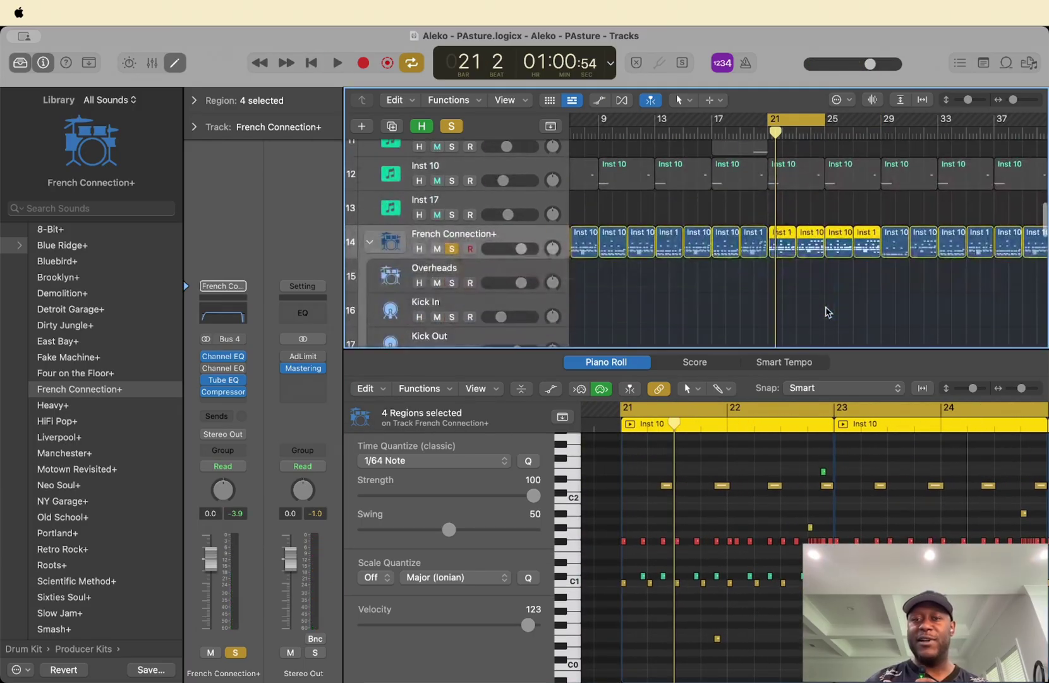
pyautogui.scroll(-10, 827, 310)
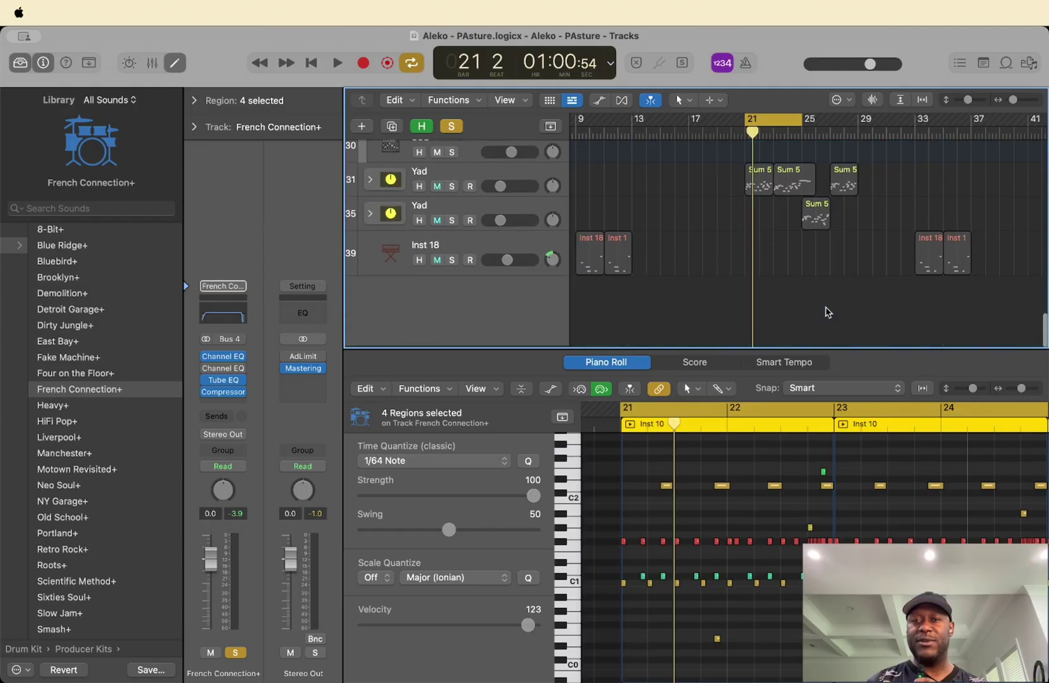
pyautogui.click(446, 203)
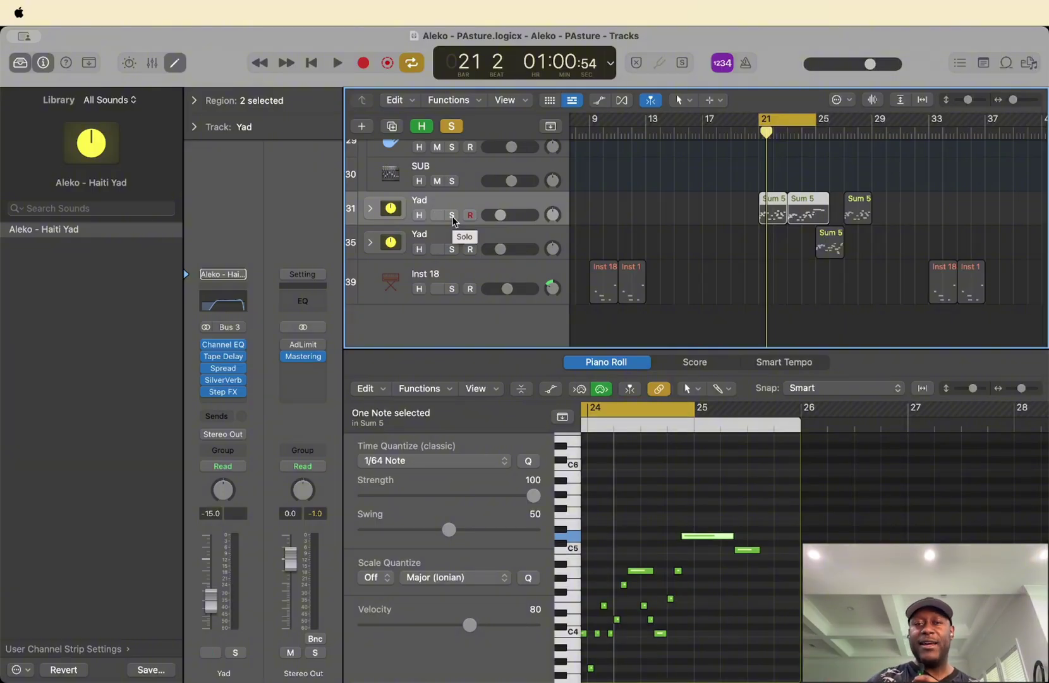
pyautogui.click(452, 216)
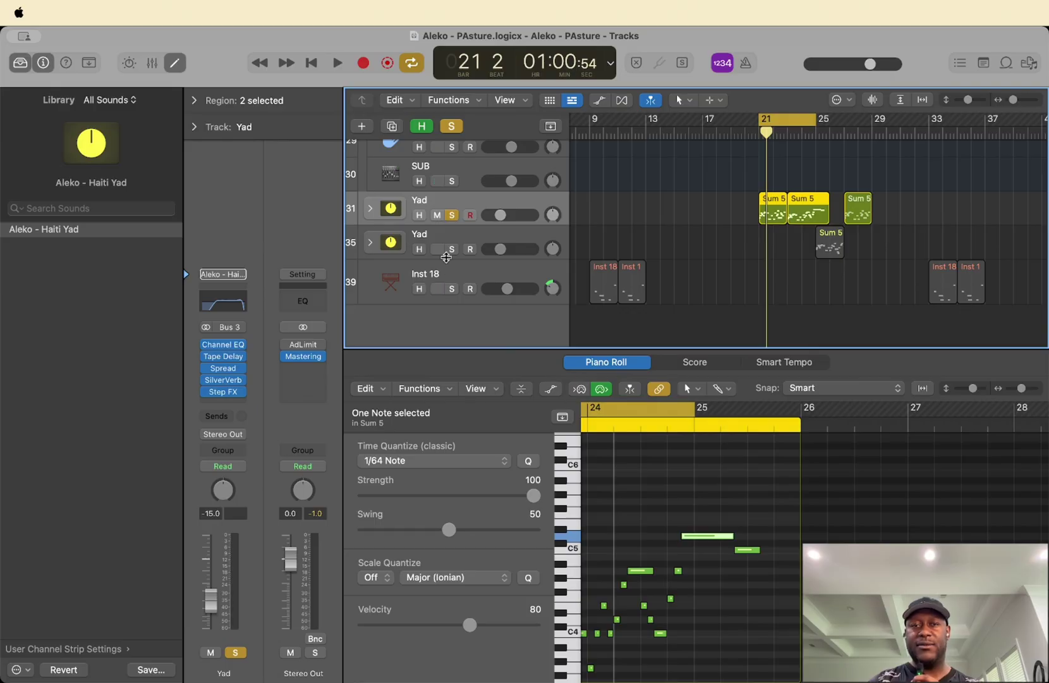
pyautogui.click(451, 249)
pyautogui.press('space')
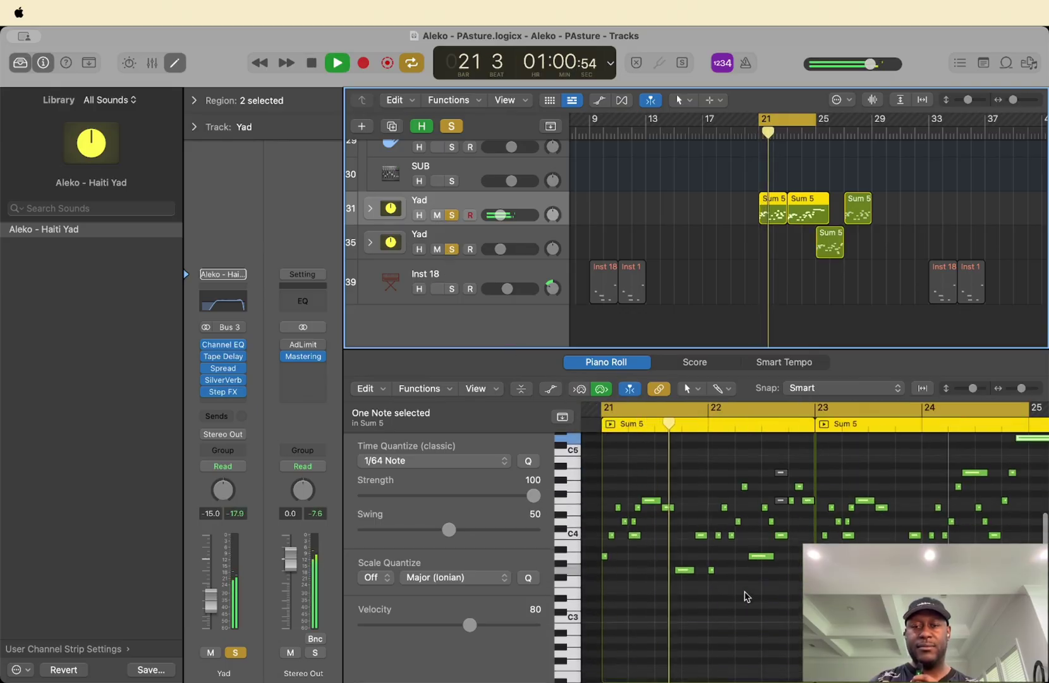
# Step: Extend the cycle range to bar 29 while the Yad tracks play, and stop playback in bar 28
pyautogui.scroll(1, 746, 595)
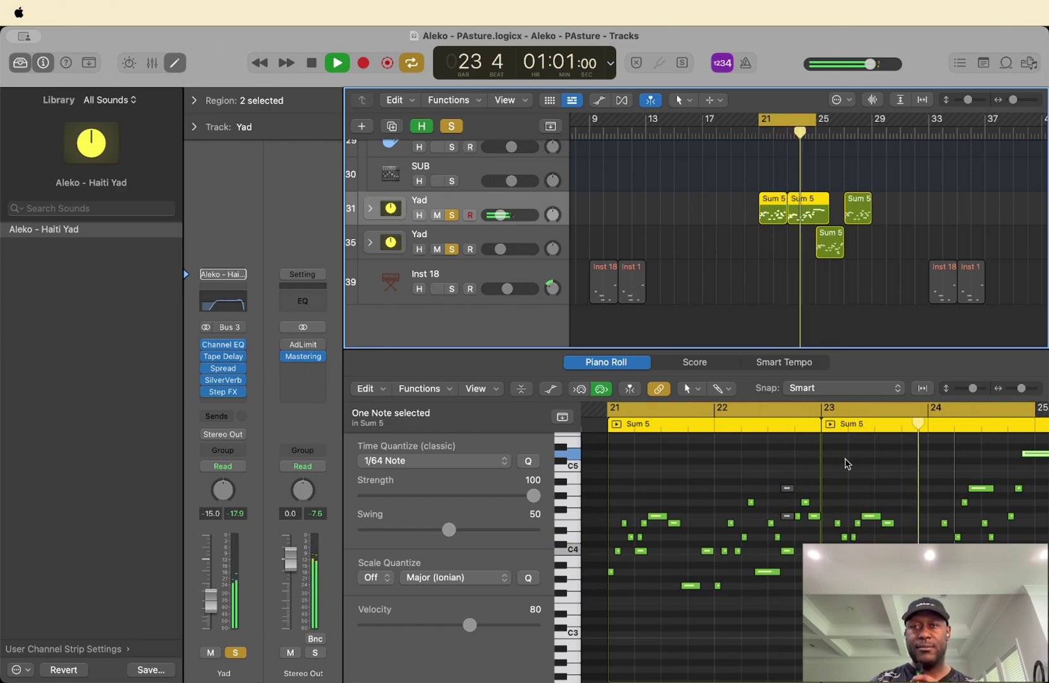
pyautogui.moveTo(815, 118); pyautogui.dragTo(871, 120)
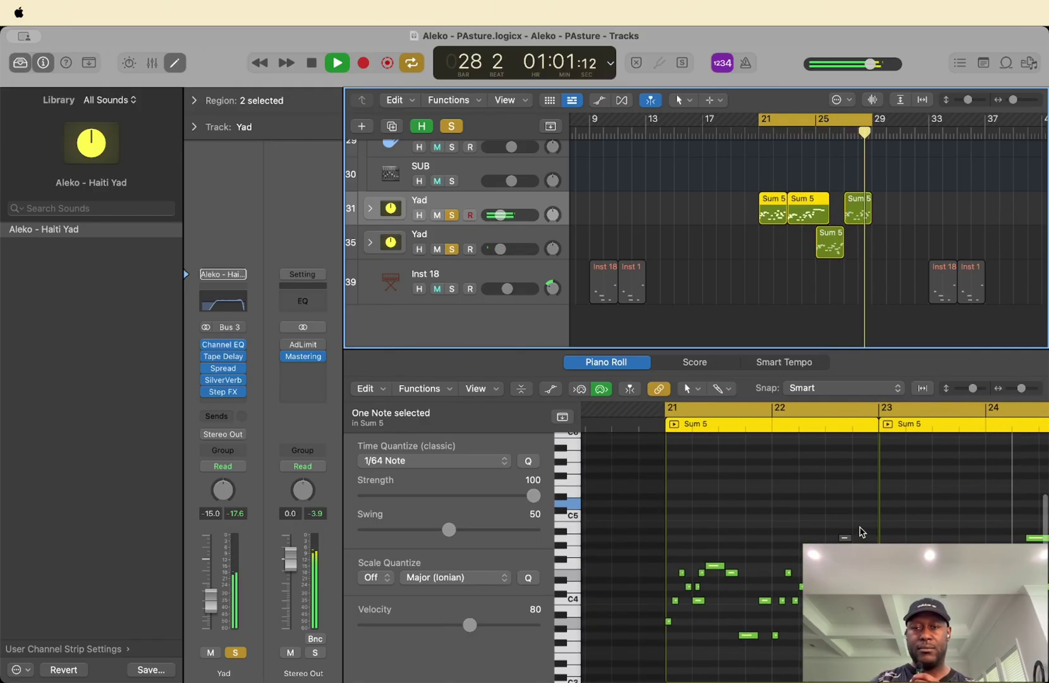
pyautogui.press('space')
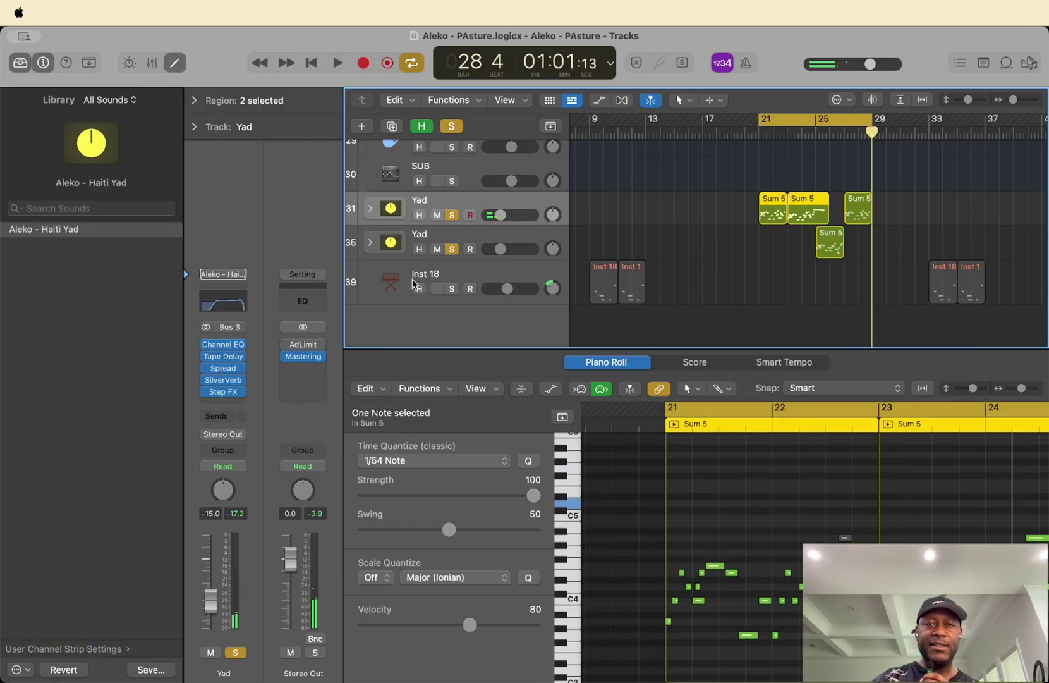
# Step: Expand the first Yad track stack and open the EFM1 synth on its Moodyad Strip track
pyautogui.click(371, 209)
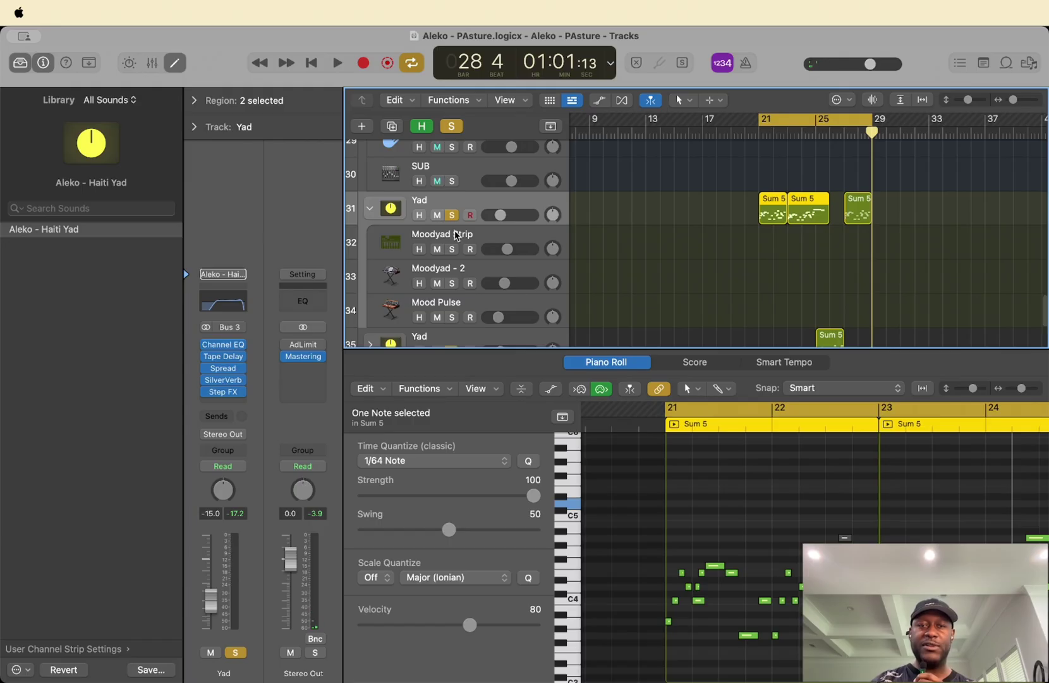
pyautogui.click(443, 242)
pyautogui.click(226, 327)
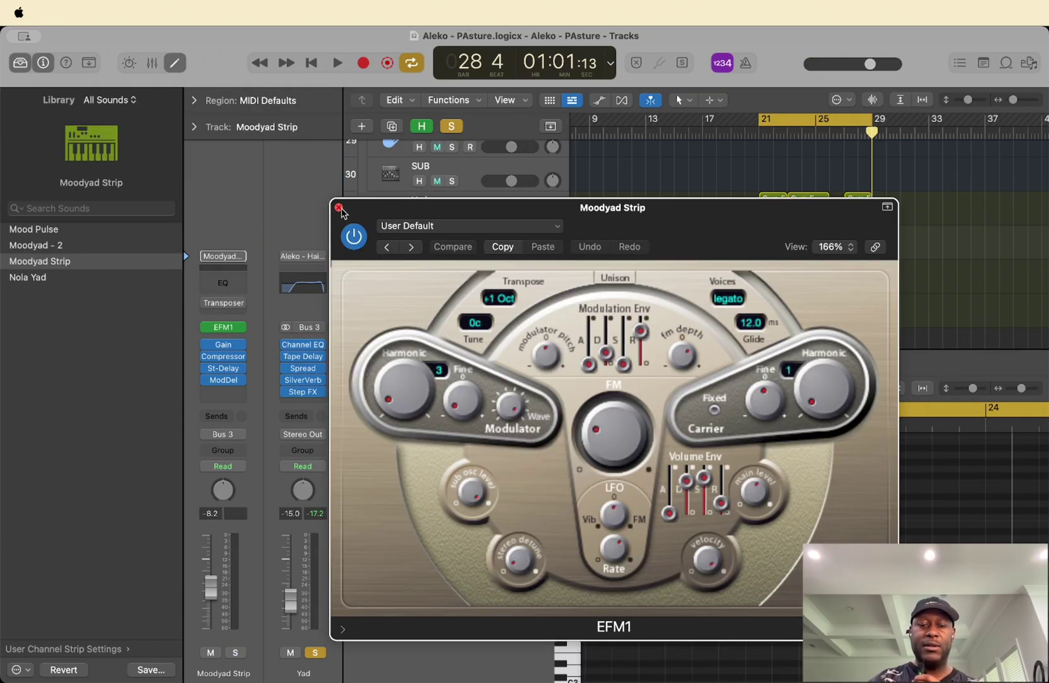
# Step: Open Musical Typing, play several notes with the Moodyad Strip sound, and close the EFM1 window
pyautogui.press('super+k')
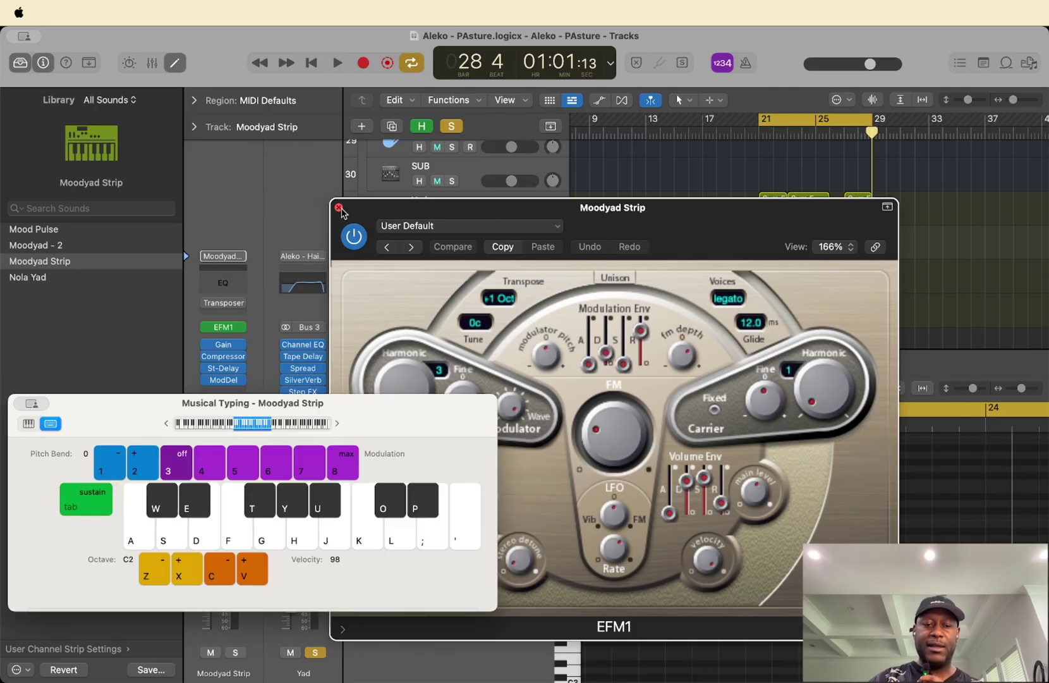
pyautogui.press('a')
pyautogui.press('s')
pyautogui.press('d')
pyautogui.press('g')
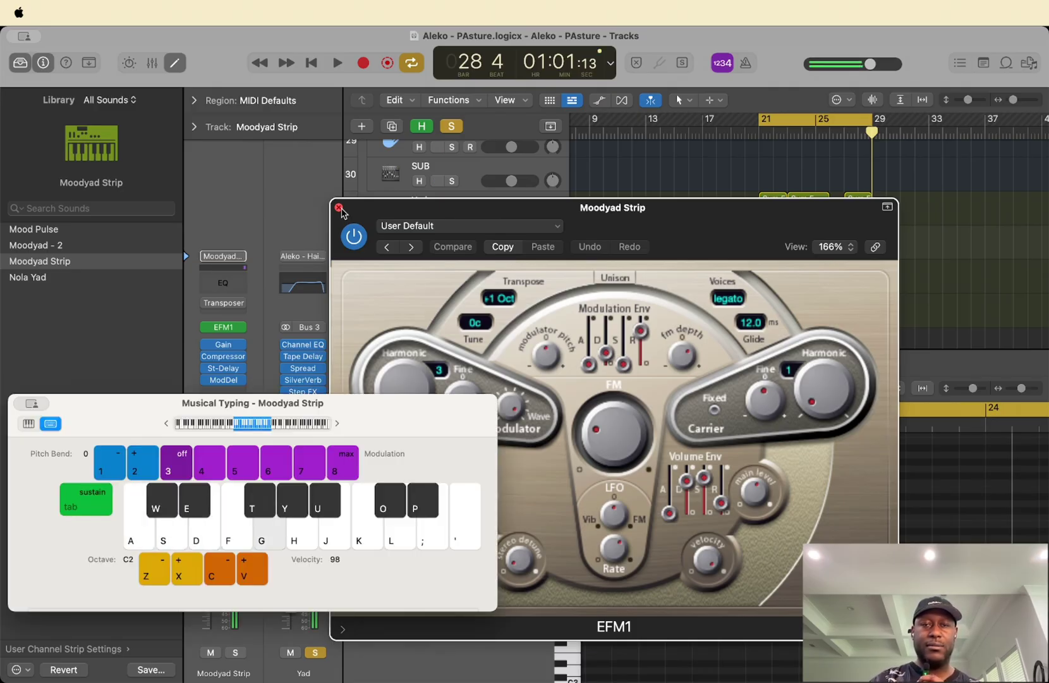
pyautogui.press('h')
pyautogui.press('j')
pyautogui.click(339, 208)
pyautogui.click(339, 208)
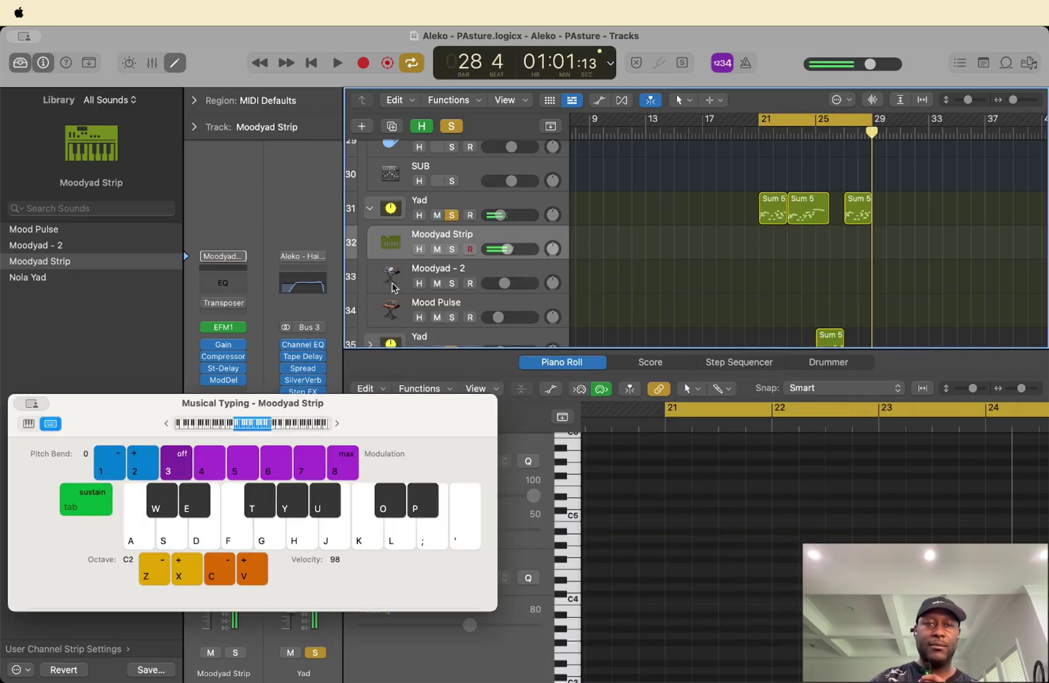
# Step: Open the ES2 synth on the Moodyad - 2 track, play several notes with it, and close its window
pyautogui.click(441, 269)
pyautogui.click(223, 327)
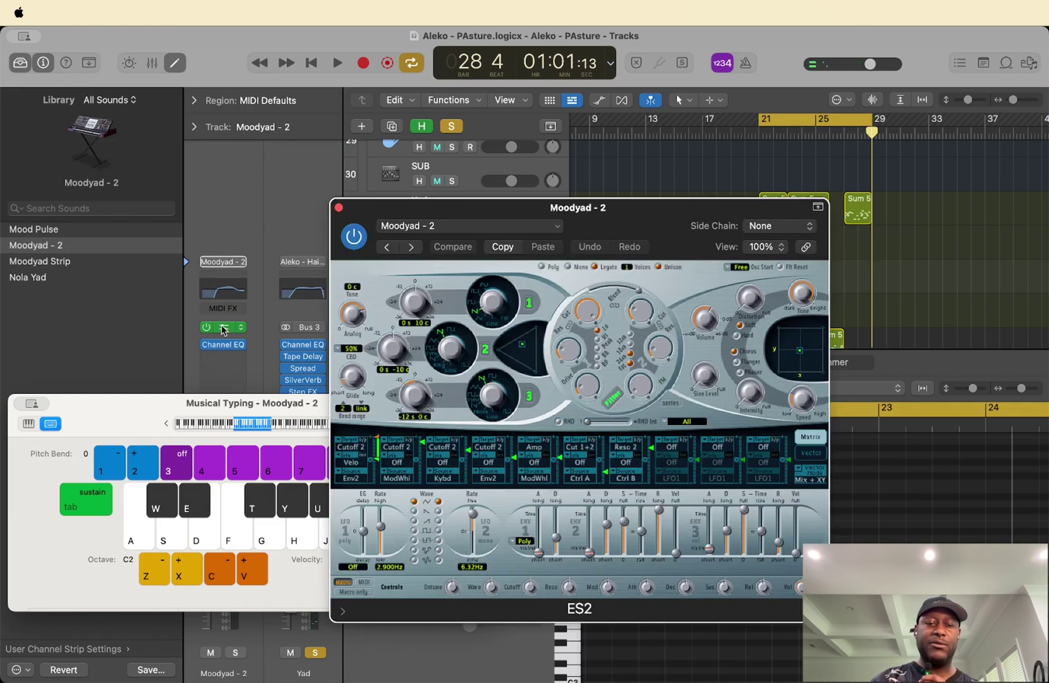
pyautogui.press('a')
pyautogui.press('s')
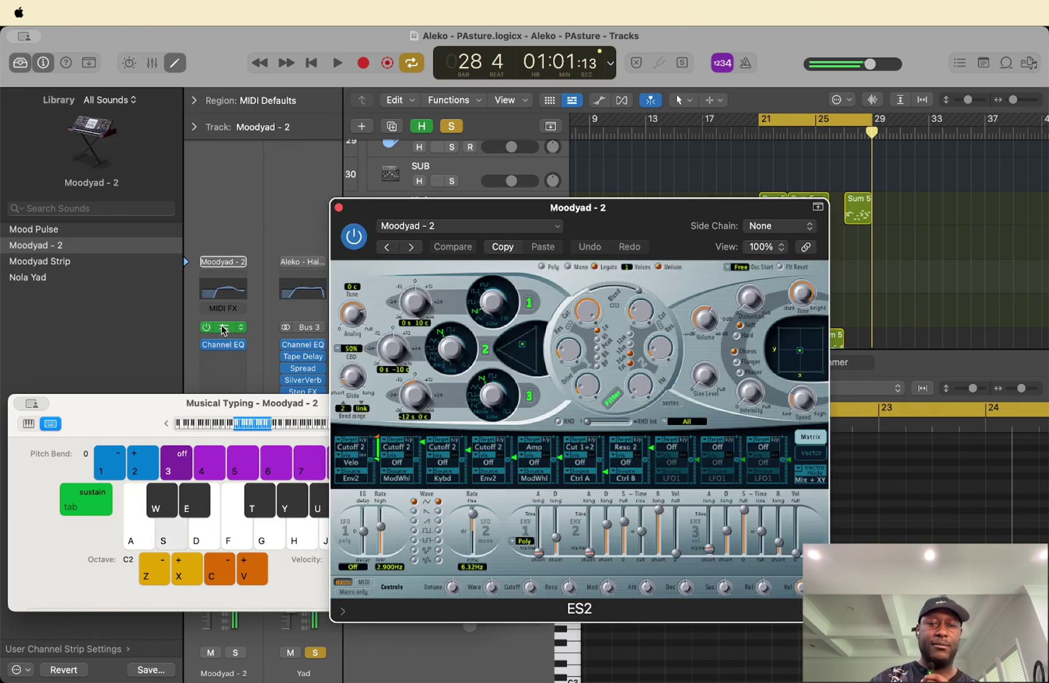
pyautogui.press('d')
pyautogui.press('f')
pyautogui.press('h')
pyautogui.press('j')
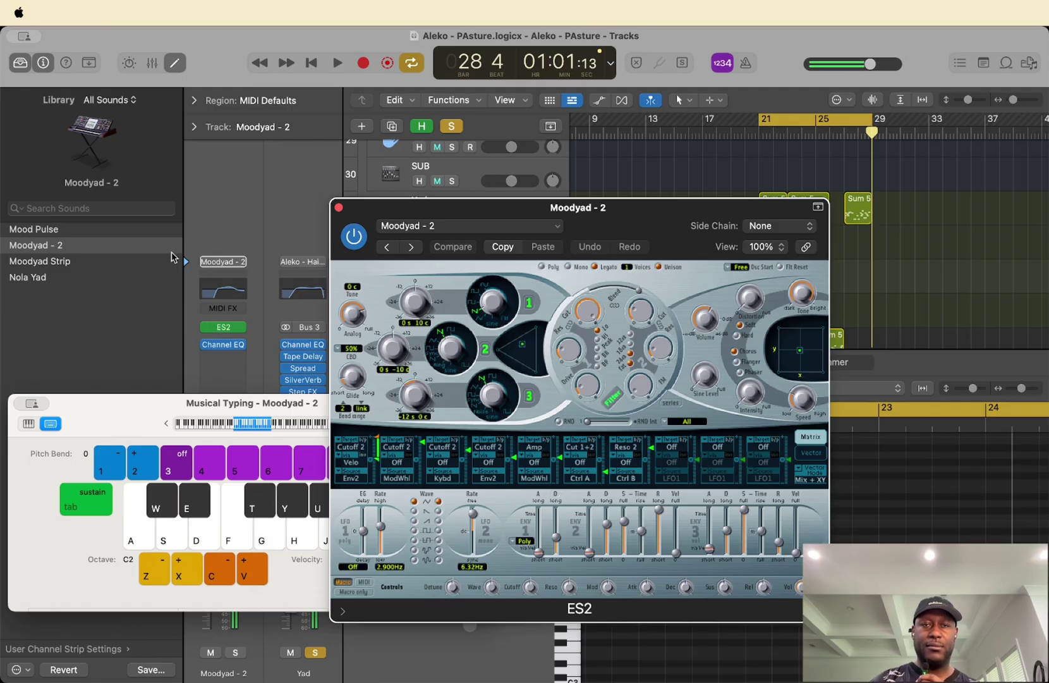
pyautogui.click(339, 207)
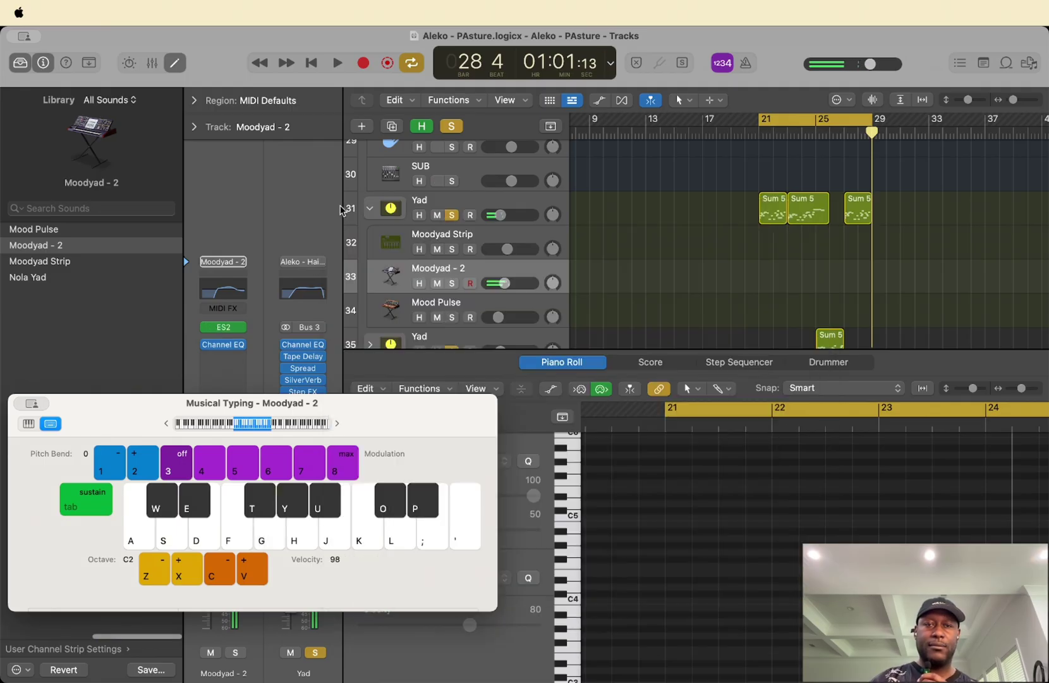
# Step: Open the ES1 synth on the Mood Pulse track and play several notes with it
pyautogui.click(423, 306)
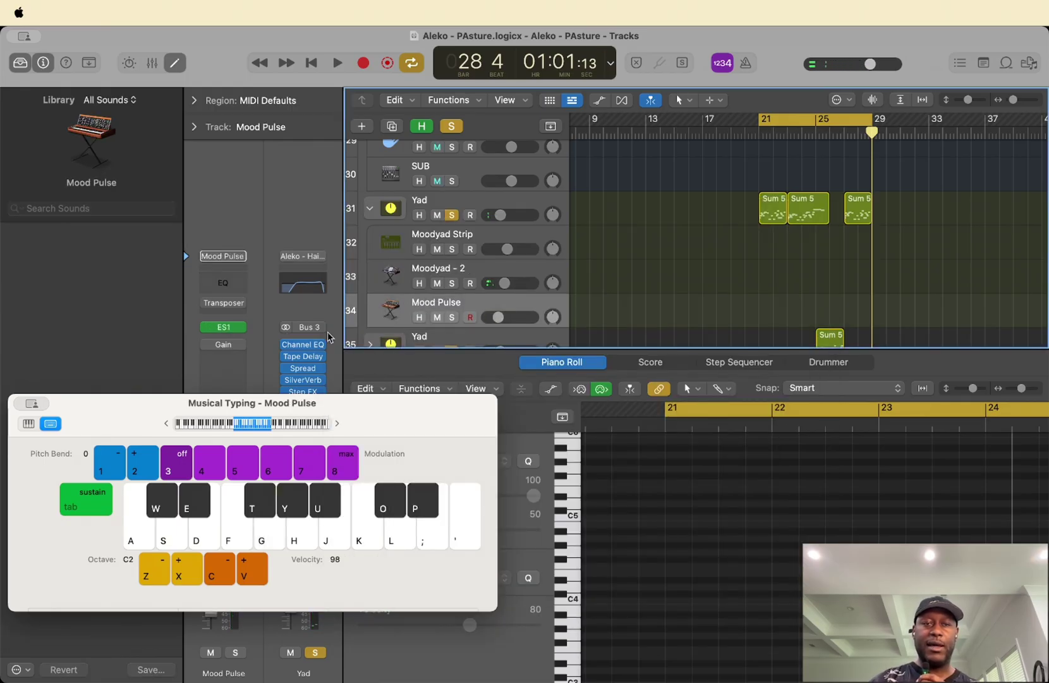
pyautogui.click(224, 328)
pyautogui.press('a')
pyautogui.press('s')
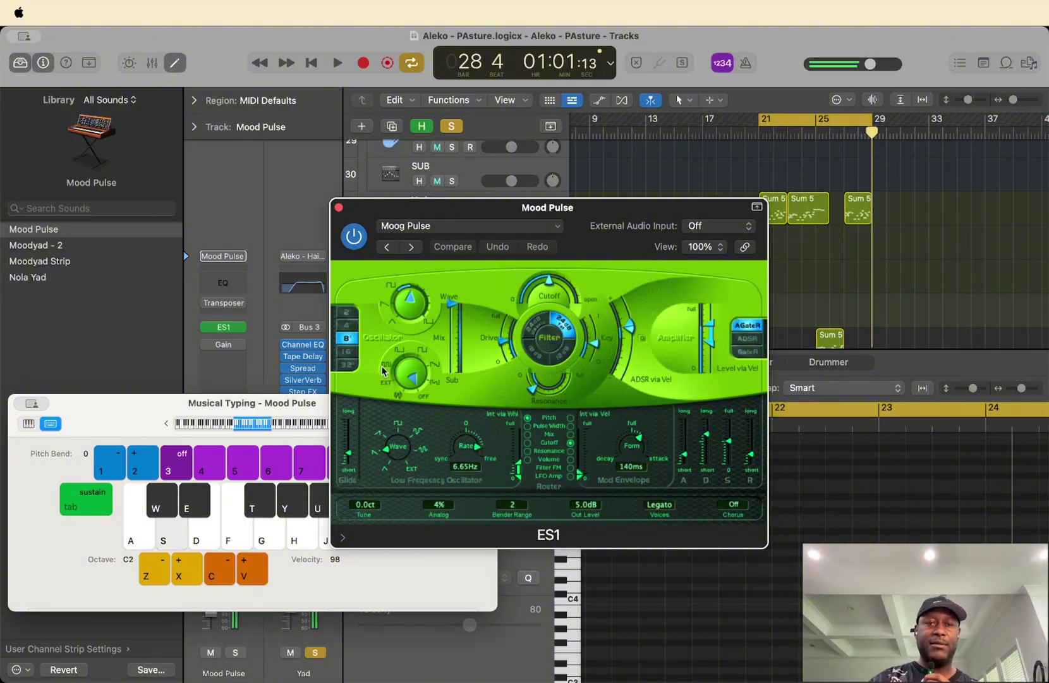
pyautogui.press('d')
pyautogui.press('f')
pyautogui.press('g')
pyautogui.press('h')
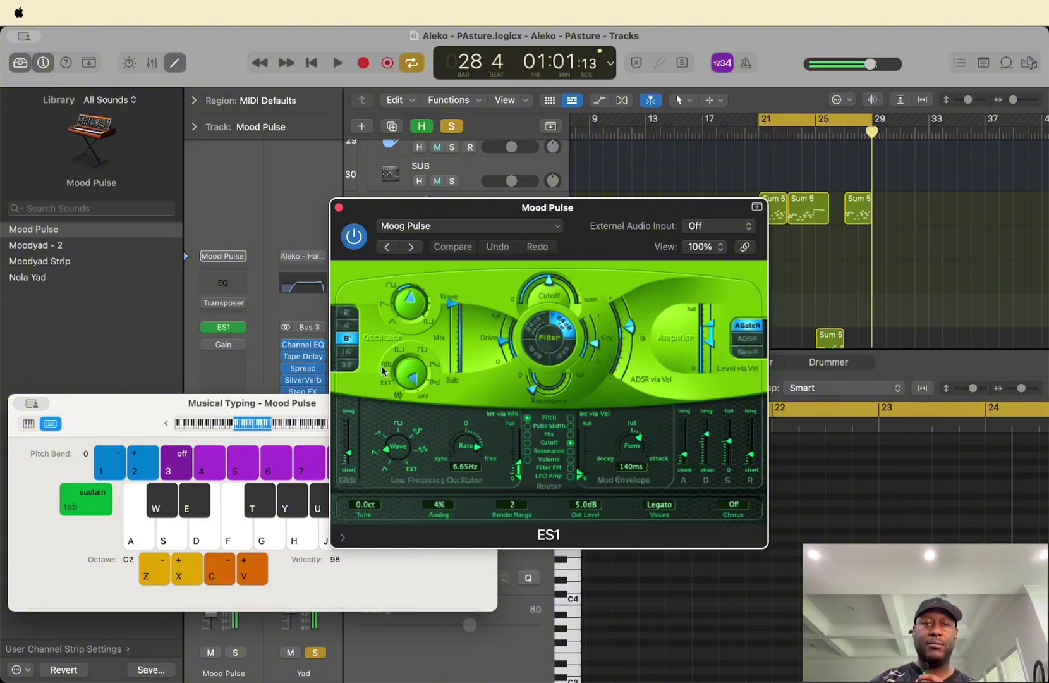
# Step: Close the ES1 window and briefly play back the soloed Yad parts
pyautogui.click(339, 207)
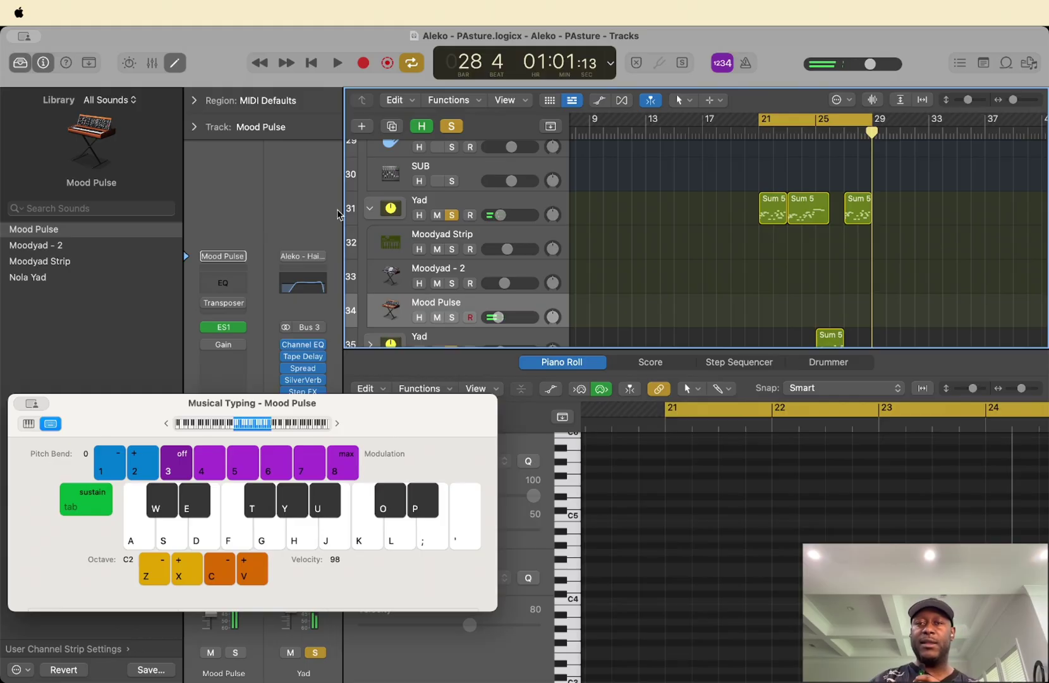
pyautogui.press('space')
pyautogui.press('space')
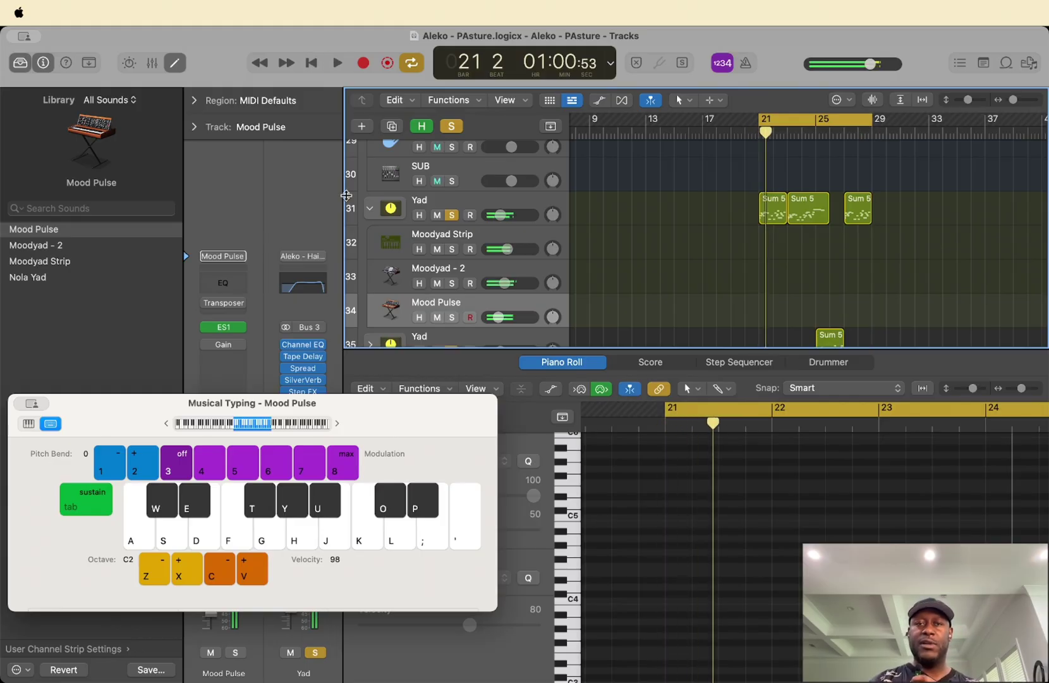
# Step: Select the first Yad track stack and play several notes through its layered sound with Musical Typing
pyautogui.click(472, 193)
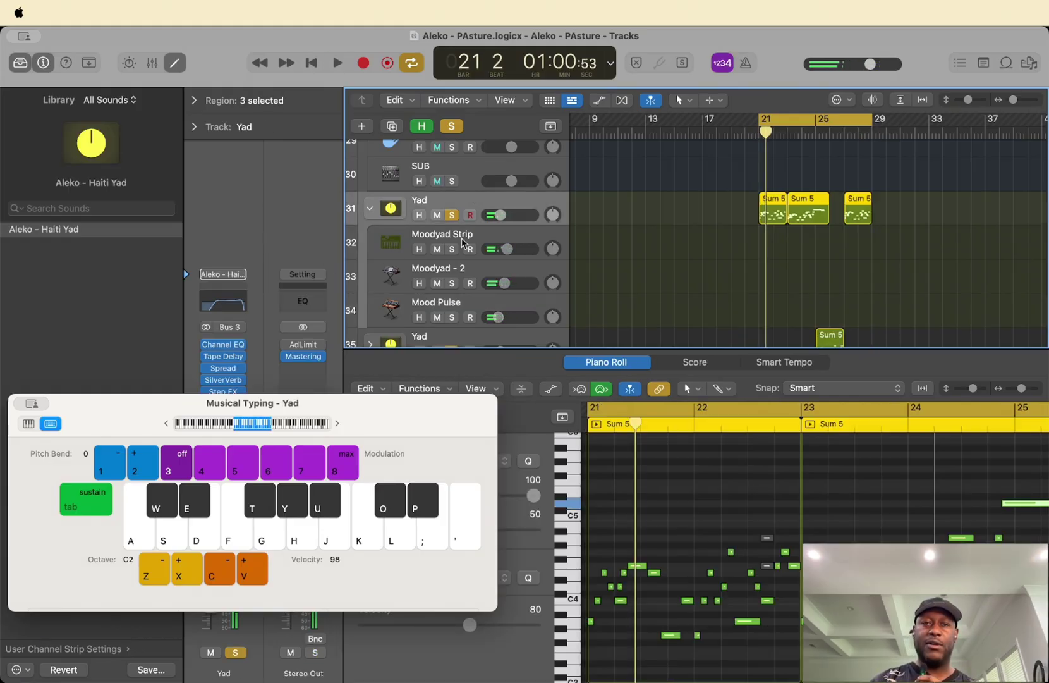
pyautogui.scroll(-3, 510, 241)
pyautogui.scroll(2, 511, 241)
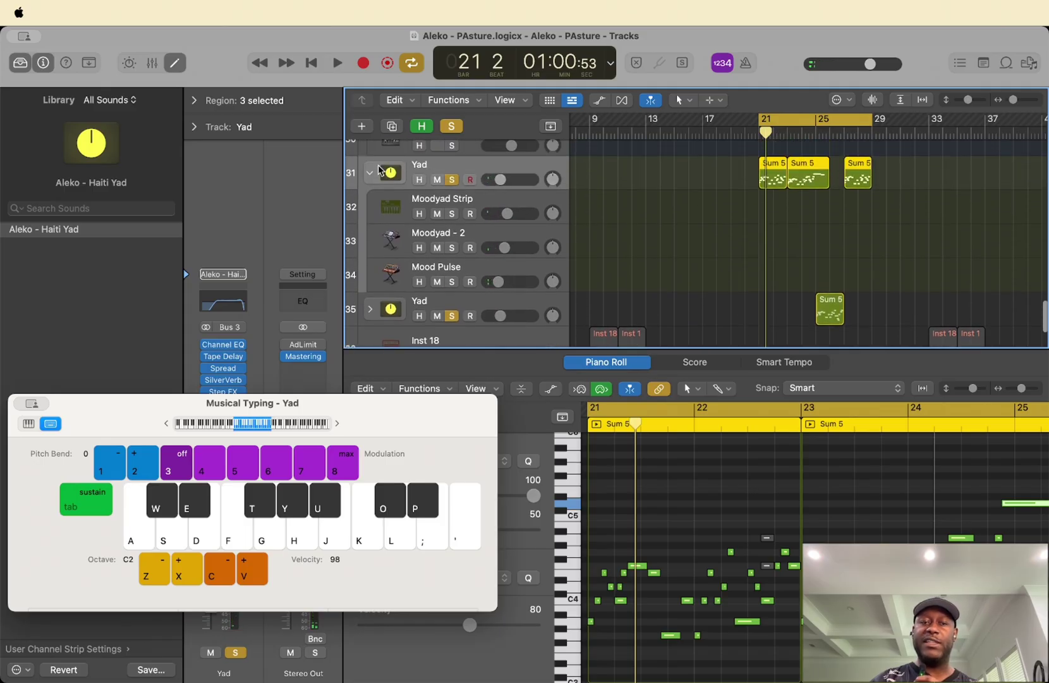
pyautogui.press('a')
pyautogui.press('s')
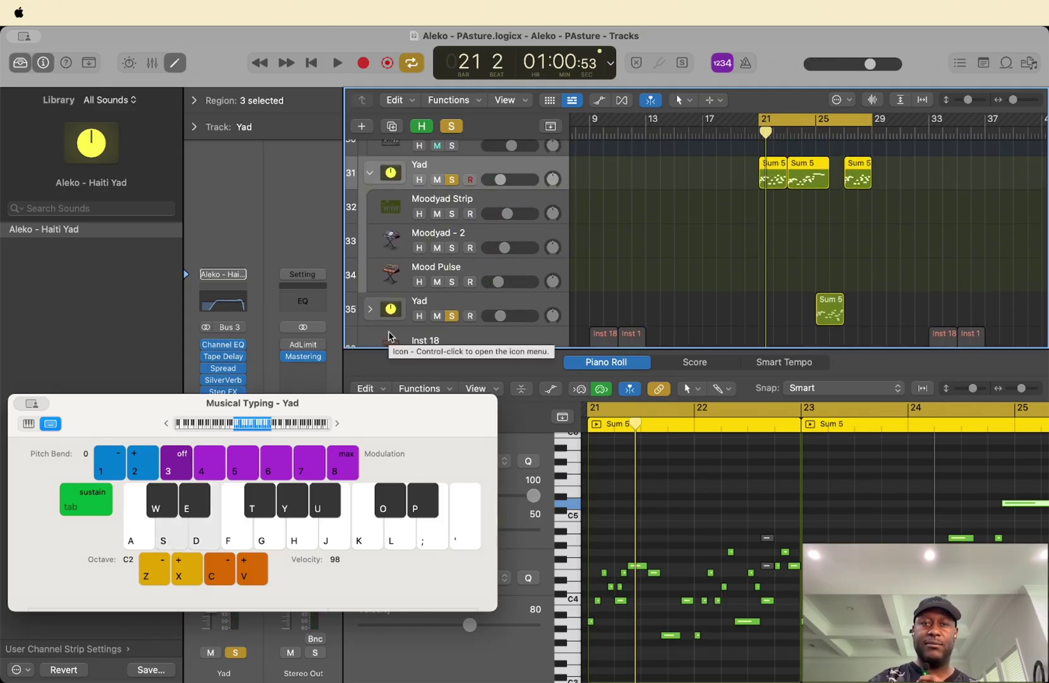
pyautogui.press('f')
pyautogui.press('g')
pyautogui.press('k')
pyautogui.press(';')
pyautogui.press('k')
pyautogui.press('g')
pyautogui.press('s')
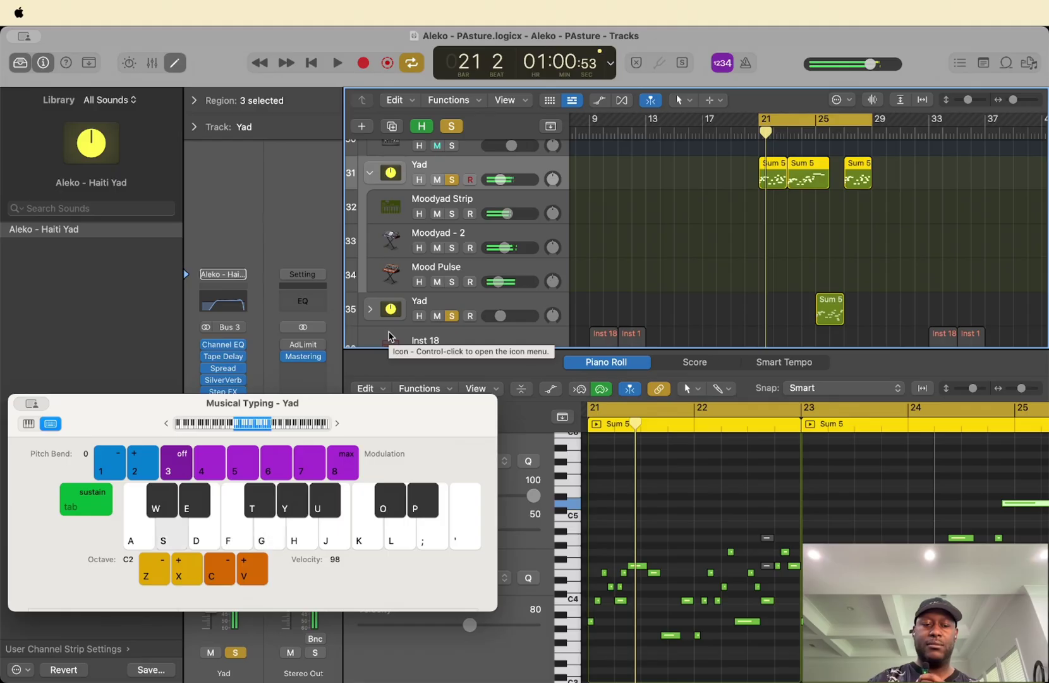
pyautogui.press('a')
pyautogui.press('g')
pyautogui.press('k')
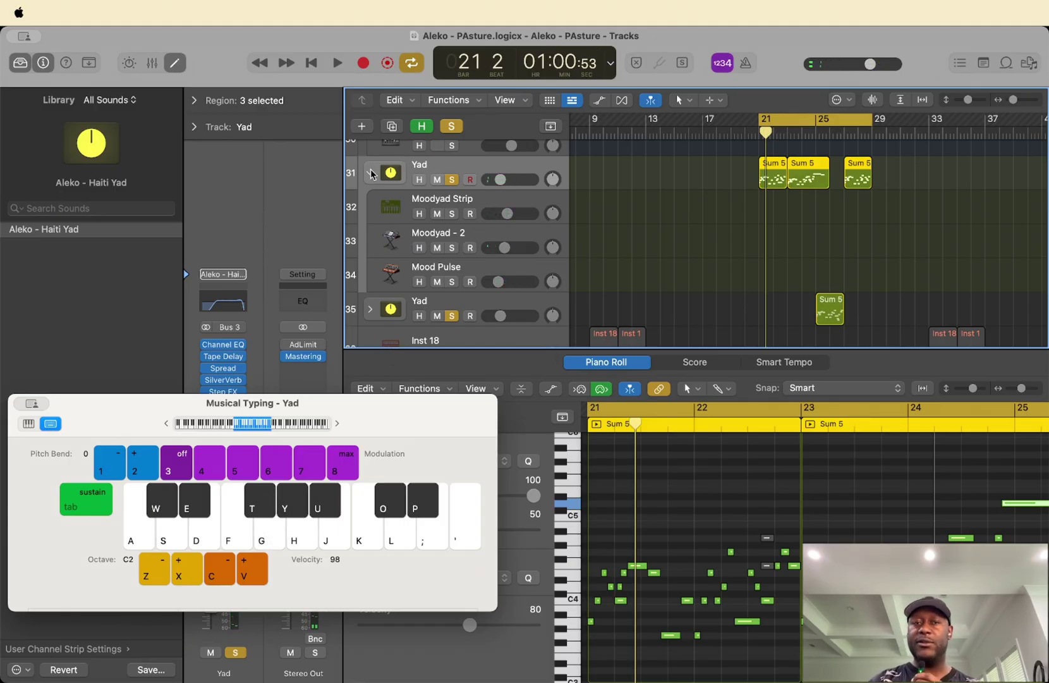
# Step: Collapse the first Yad track stack
pyautogui.scroll(-3, 708, 245)
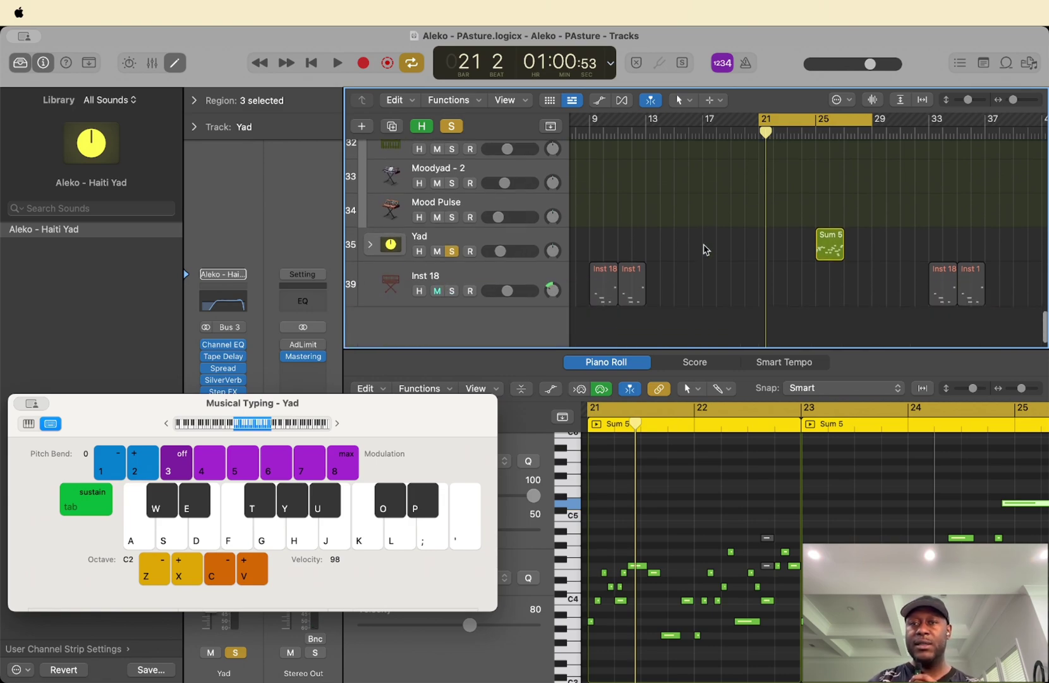
pyautogui.scroll(3, 706, 247)
pyautogui.scroll(-1, 705, 249)
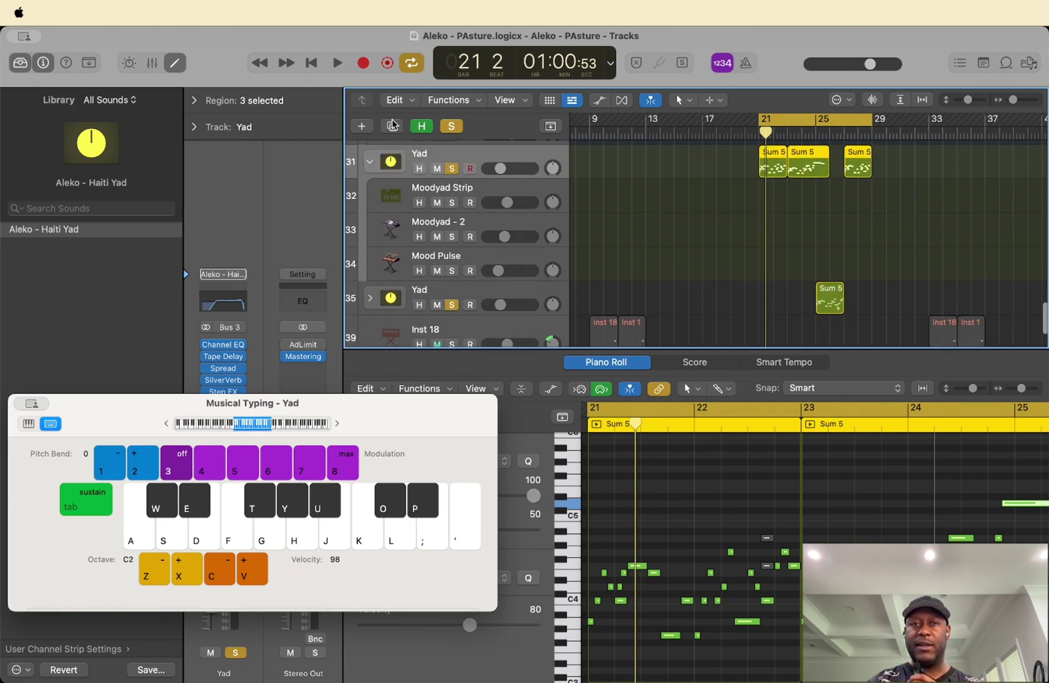
pyautogui.click(372, 160)
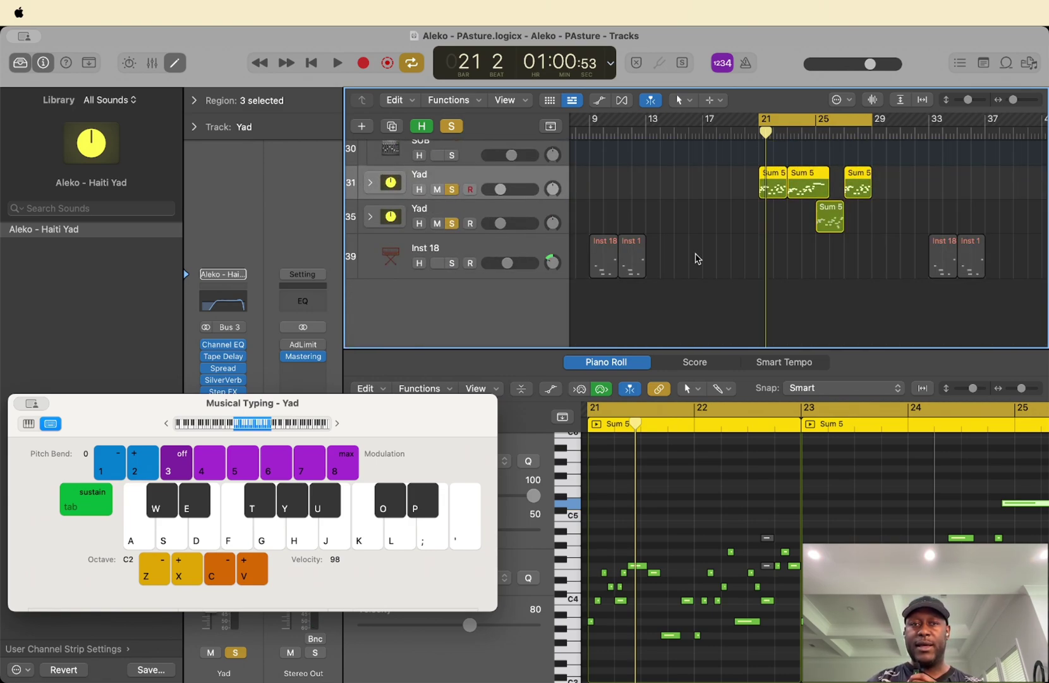
# Step: Select the Inst 18 track and set the cycle range from bar 9 to bar 13
pyautogui.click(697, 258)
pyautogui.moveTo(795, 118); pyautogui.dragTo(624, 119)
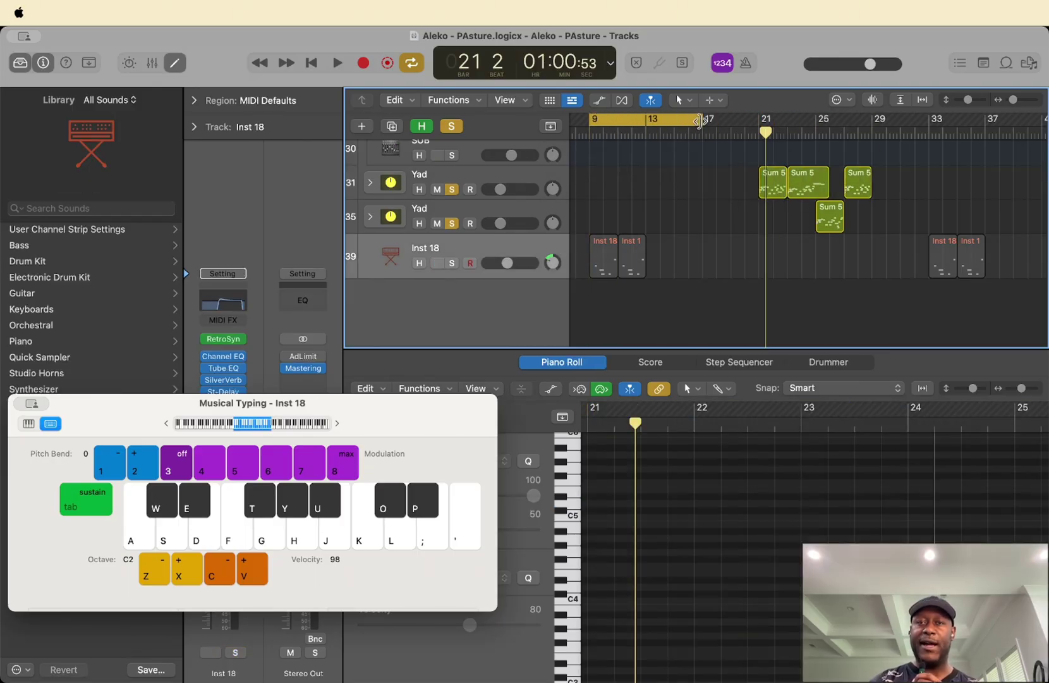
pyautogui.moveTo(700, 121); pyautogui.dragTo(643, 120)
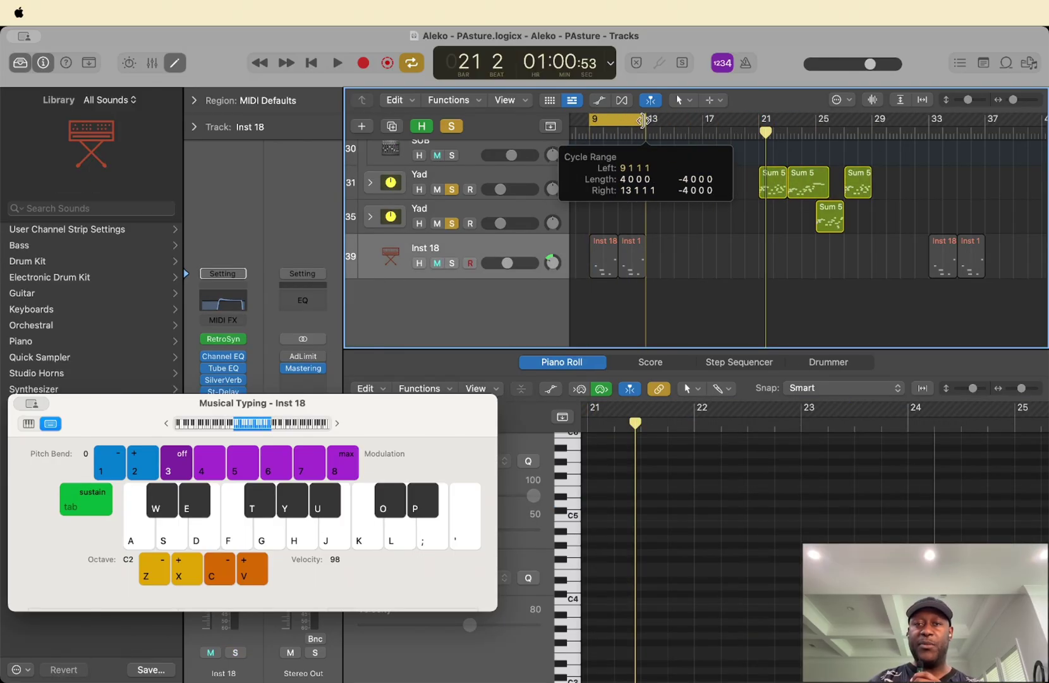
# Step: Solo the Inst 18 track, play the cycled section, and show its first region's notes in the Piano Roll
pyautogui.click(451, 263)
pyautogui.press('space')
pyautogui.click(613, 270)
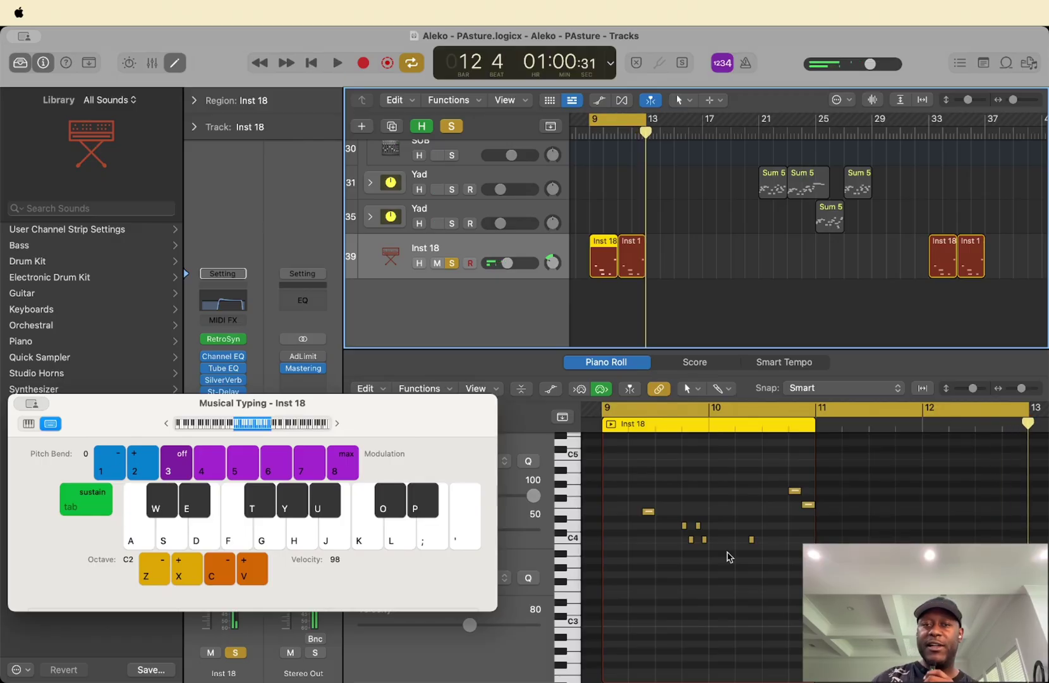
# Step: Close the Musical Typing keyboard and return to the Inst 18 track
pyautogui.scroll(3, 733, 314)
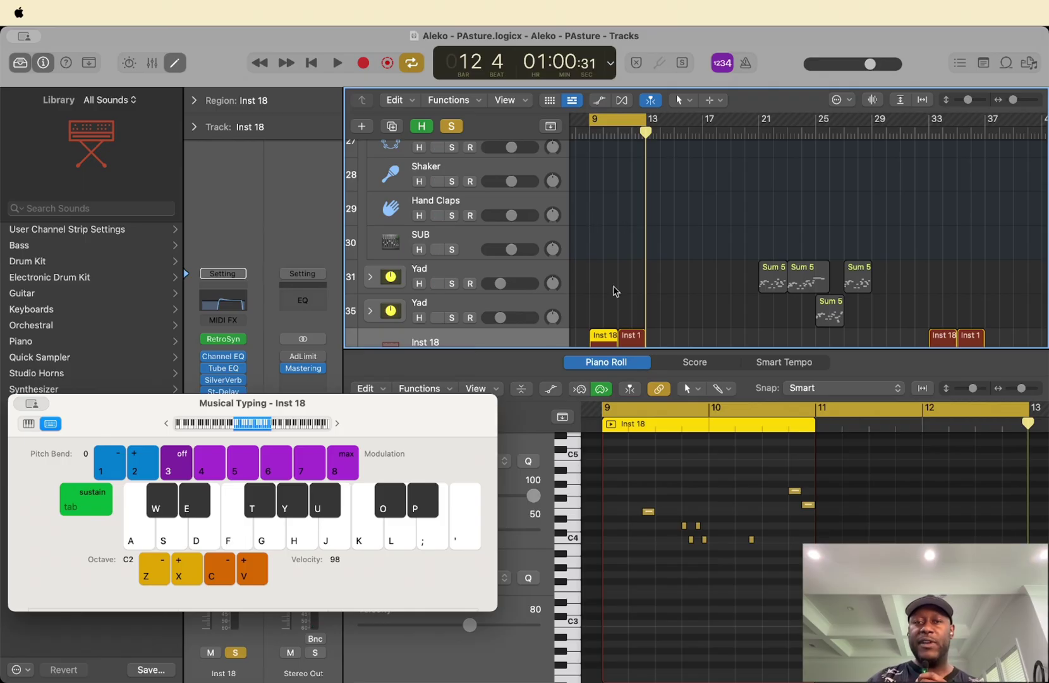
pyautogui.press('super+k')
pyautogui.scroll(-3, 662, 273)
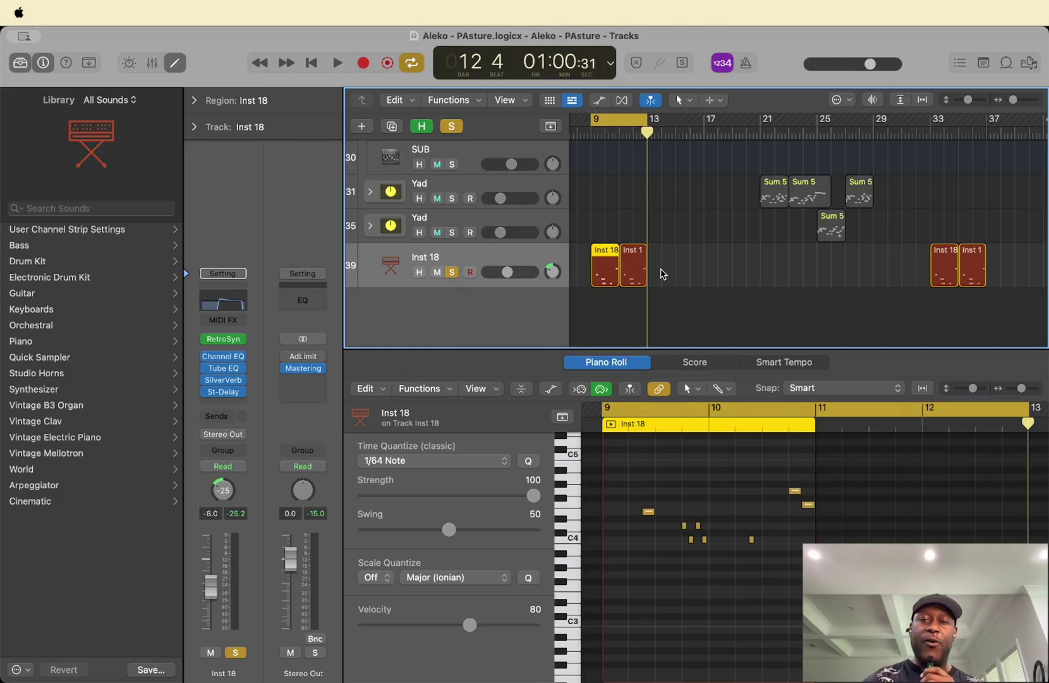
# Step: Play the full song and collapse the French Connection+ drum stack
pyautogui.click(337, 63)
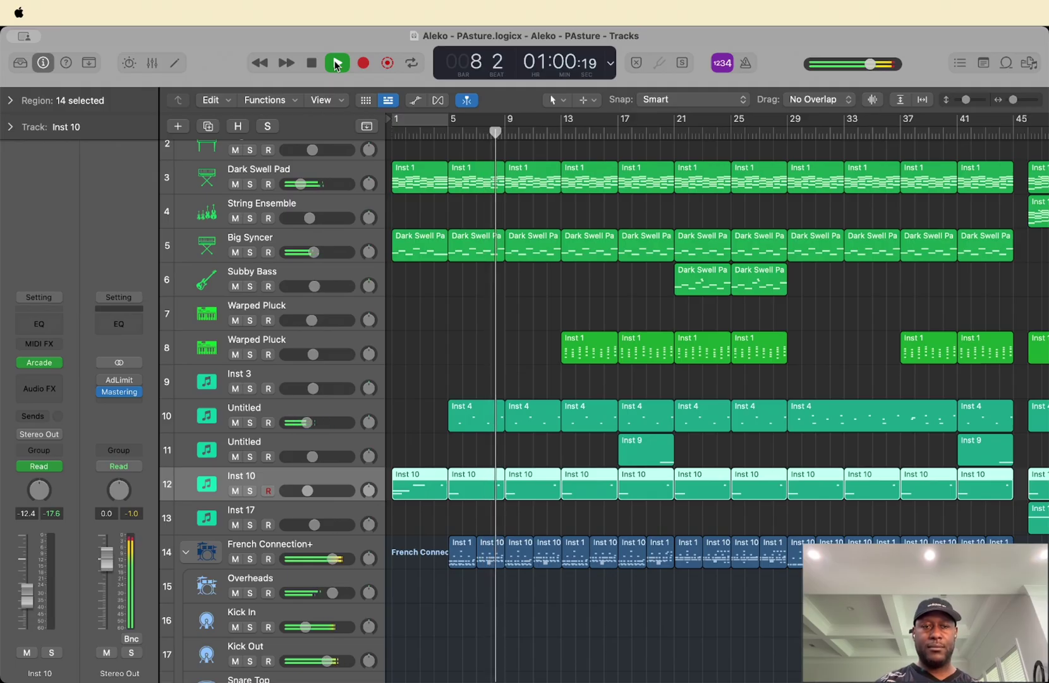
pyautogui.click(186, 552)
pyautogui.scroll(-2, 499, 475)
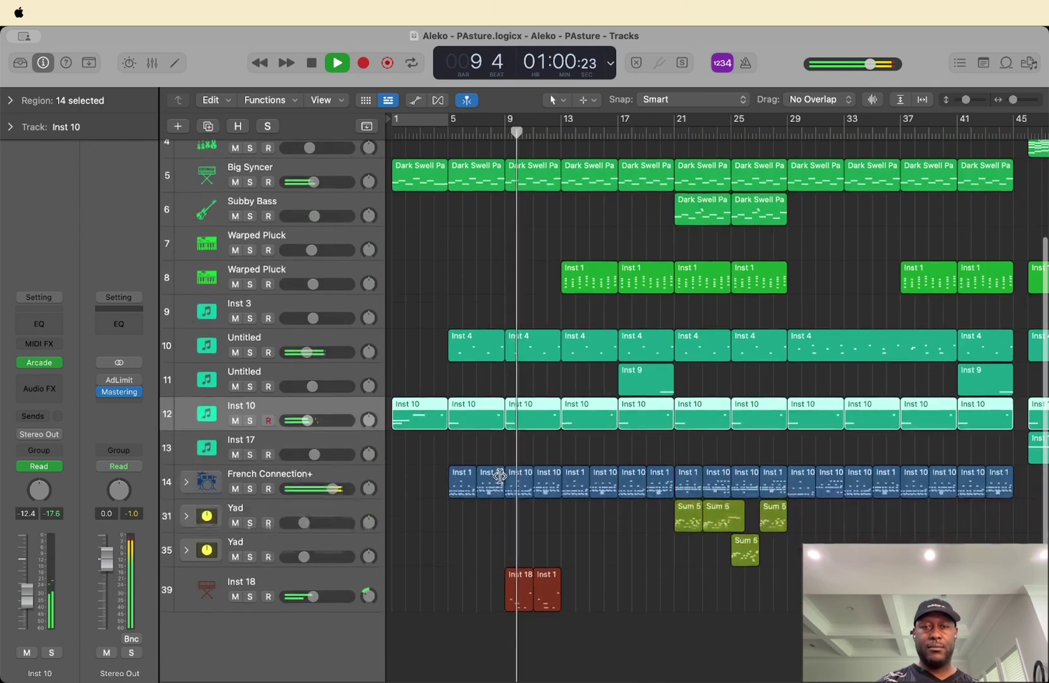
# Step: Follow the playback through the arrangement, examining which regions play on each track from FM Bells down to Inst 18
pyautogui.scroll(3, 500, 475)
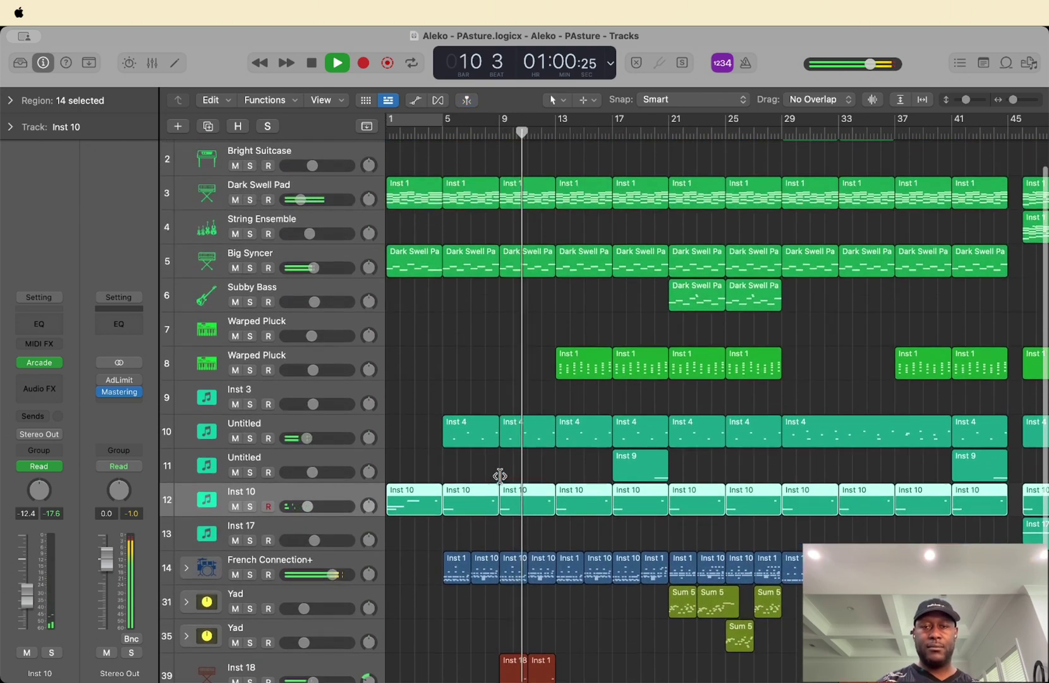
pyautogui.scroll(2, 424, 379)
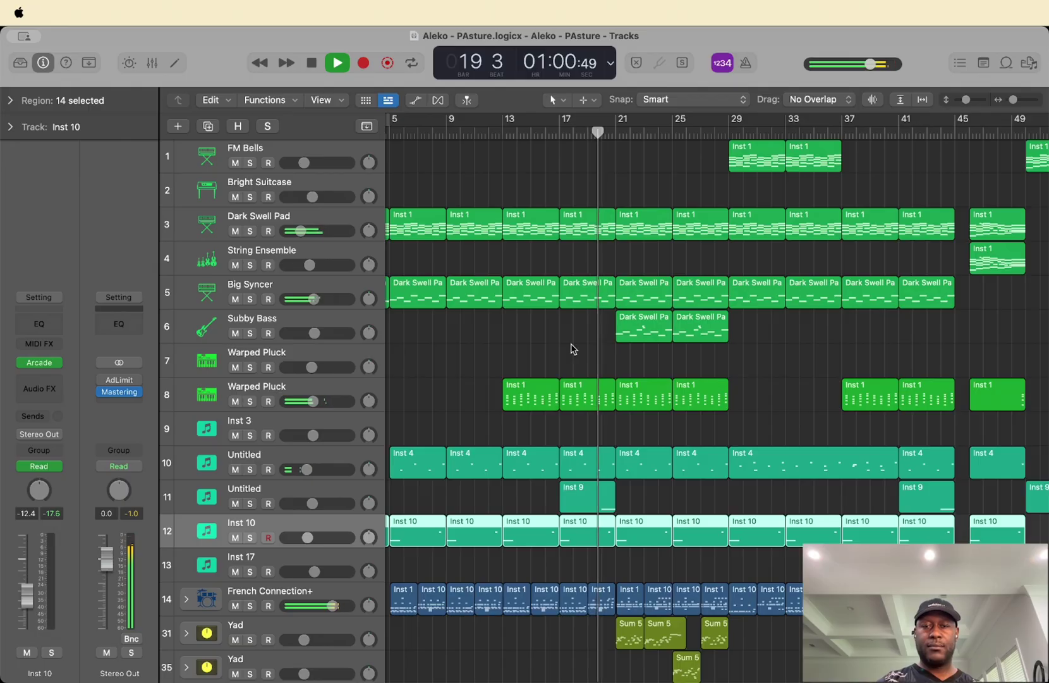
pyautogui.hscroll(3, 572, 348)
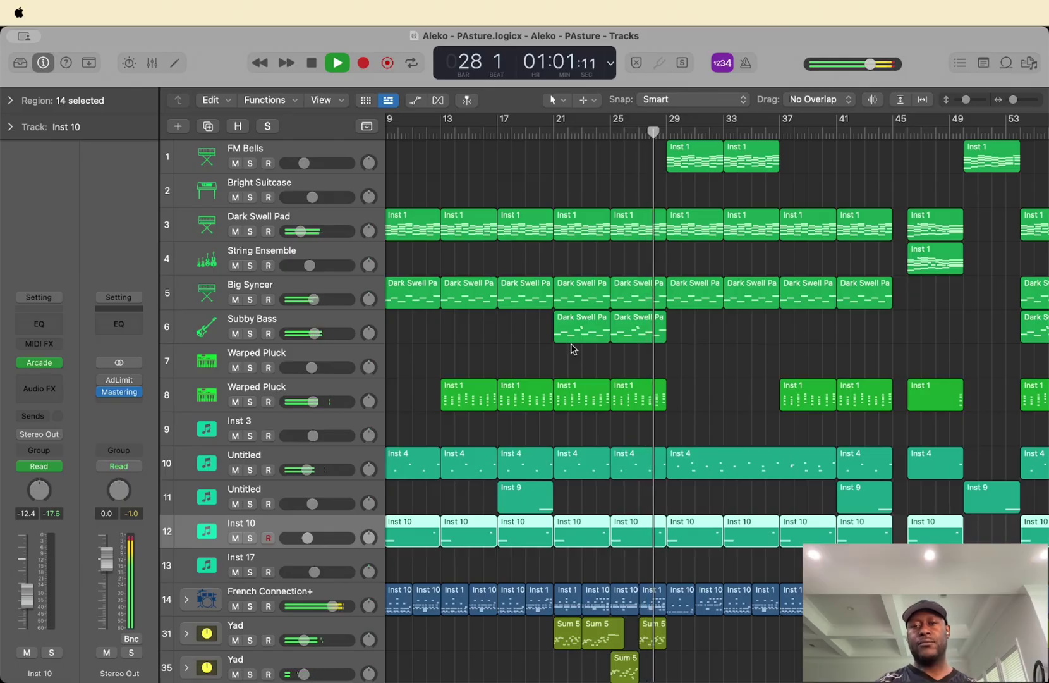
pyautogui.scroll(-1, 798, 365)
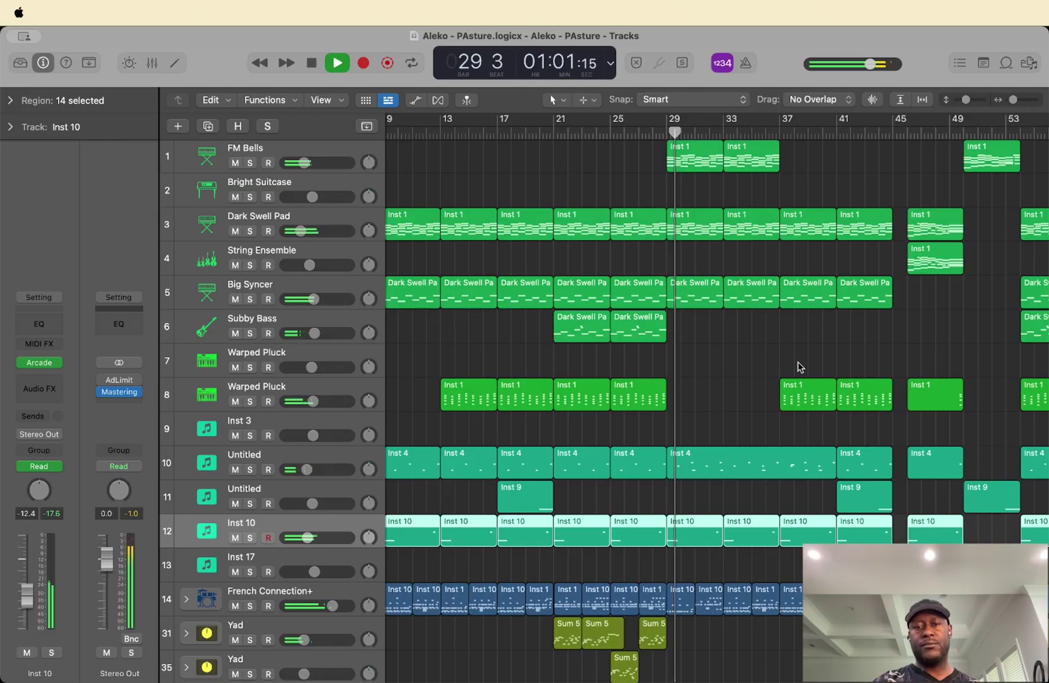
pyautogui.scroll(-4, 798, 366)
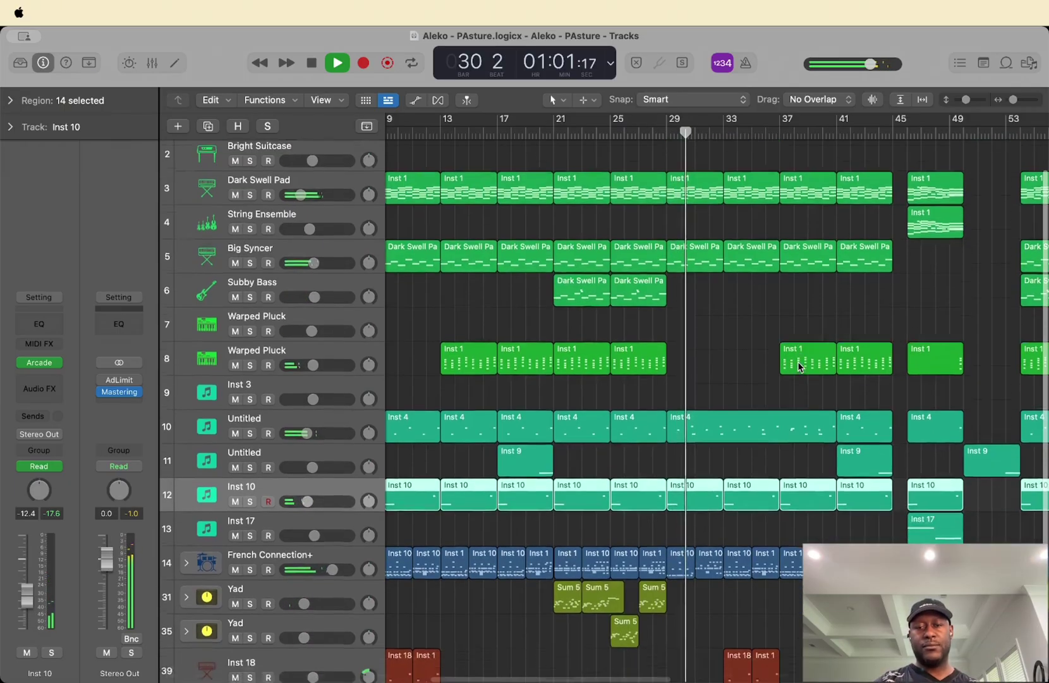
pyautogui.scroll(4, 798, 366)
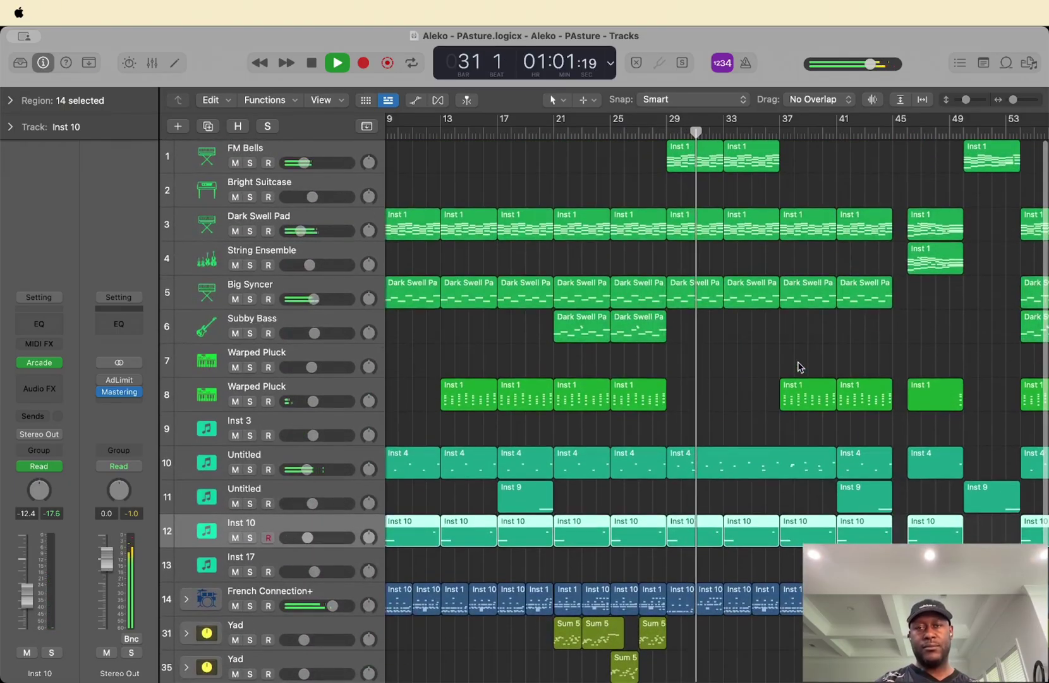
pyautogui.hscroll(5, 799, 366)
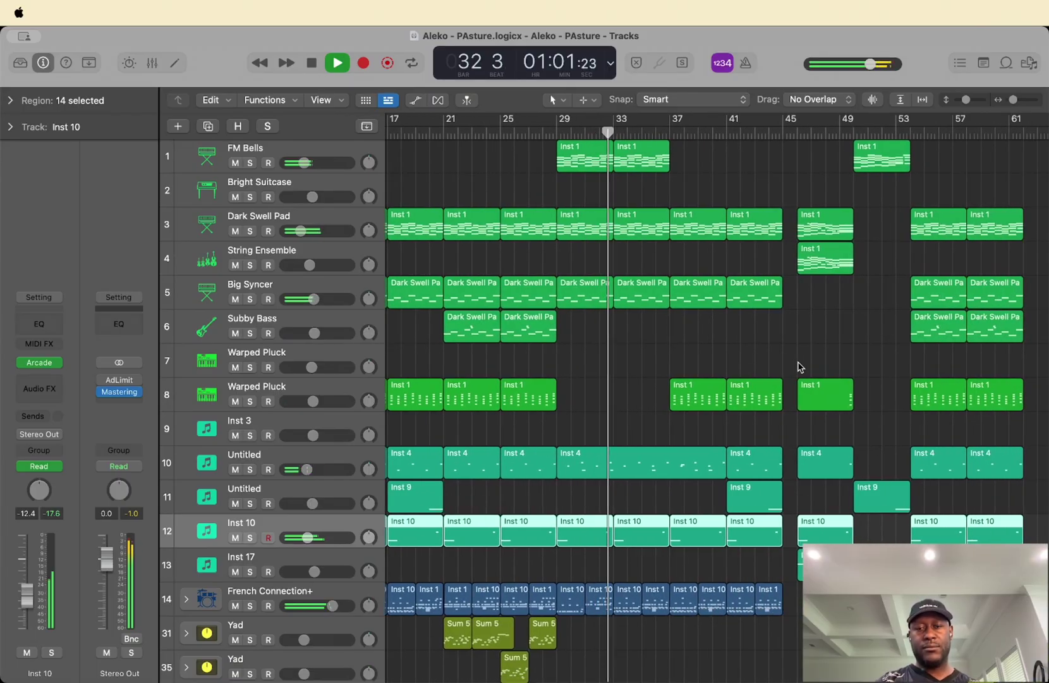
# Step: View the MIDI notes of the French Connection+ drum regions at bars 33, 35 and 37 in the Piano Roll
pyautogui.doubleClick(634, 605)
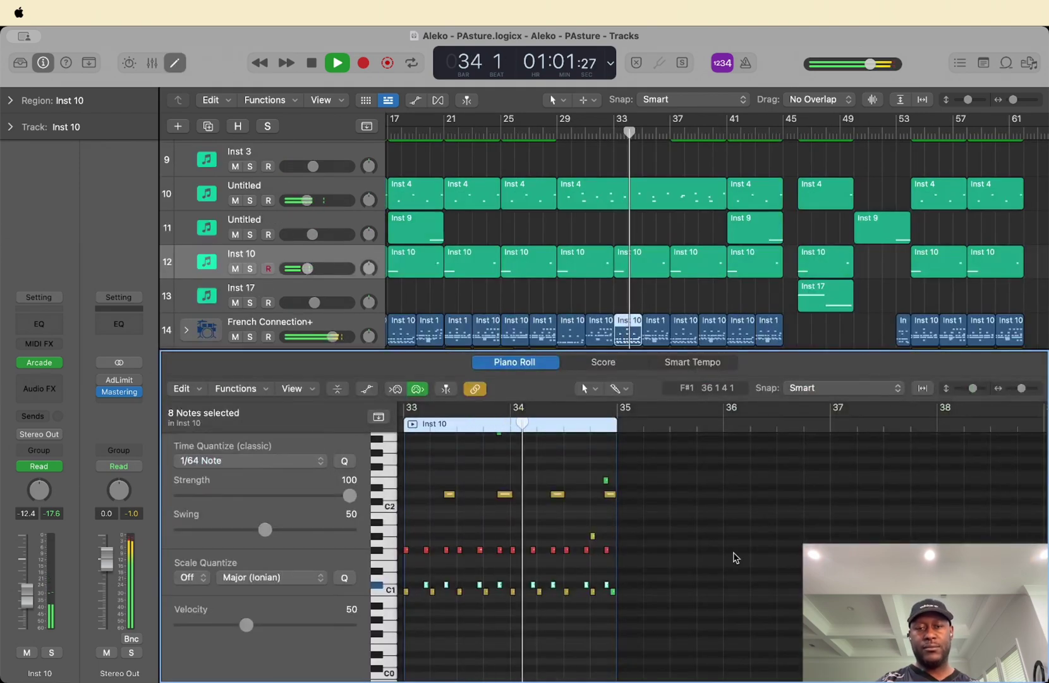
pyautogui.hscroll(-6, 733, 555)
pyautogui.scroll(2, 713, 557)
pyautogui.scroll(2, 713, 556)
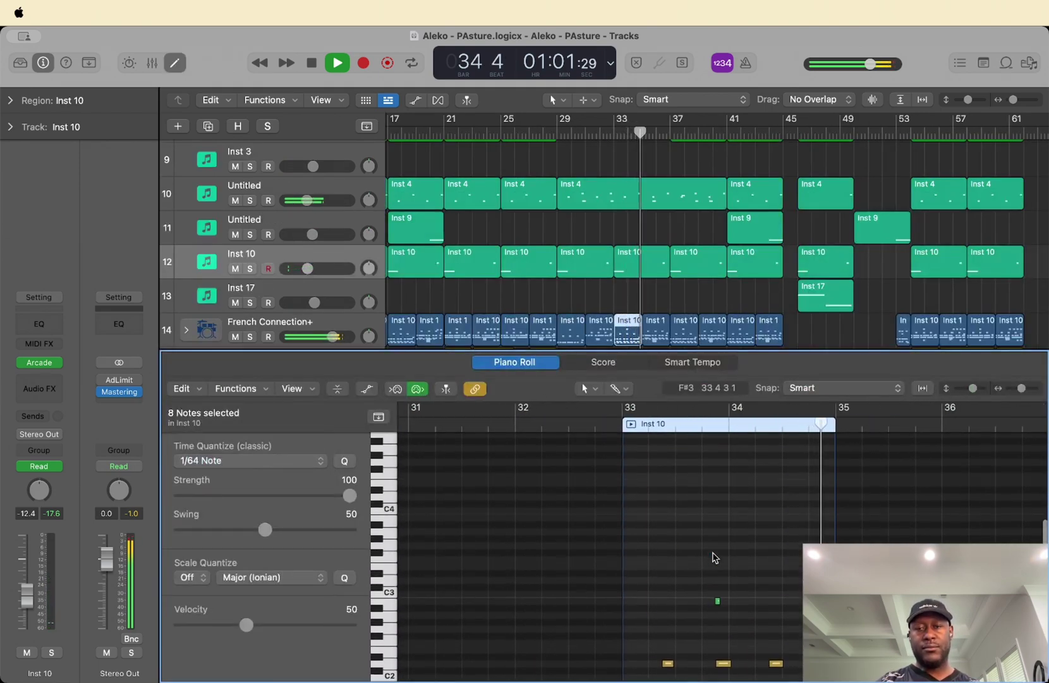
pyautogui.scroll(-5, 713, 556)
pyautogui.scroll(5, 713, 556)
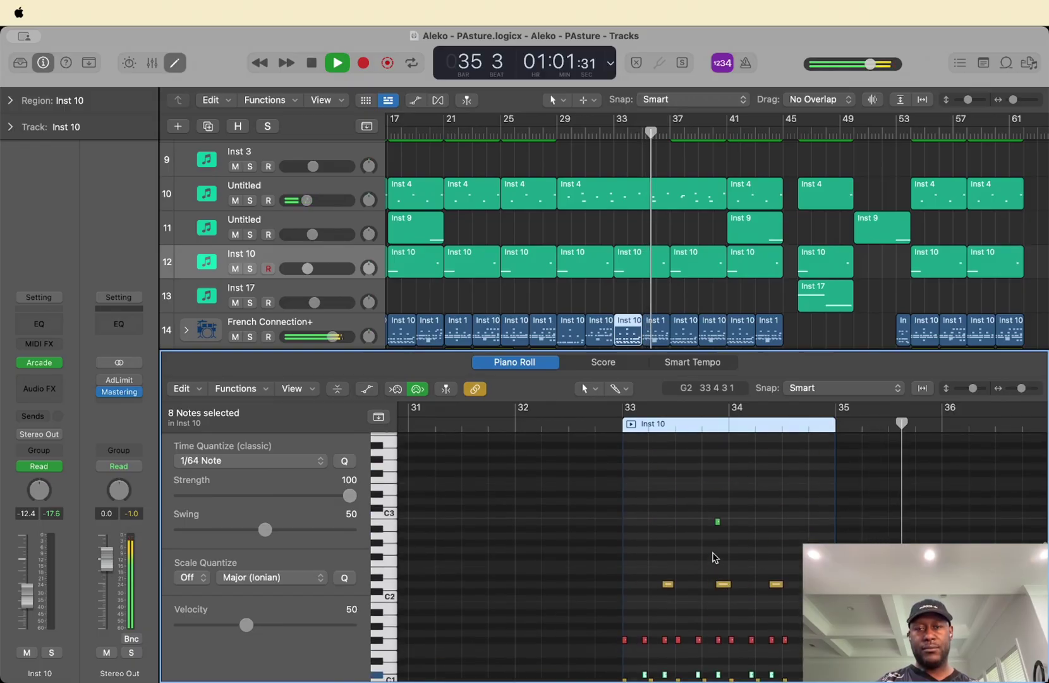
pyautogui.scroll(-3, 714, 556)
pyautogui.click(662, 330)
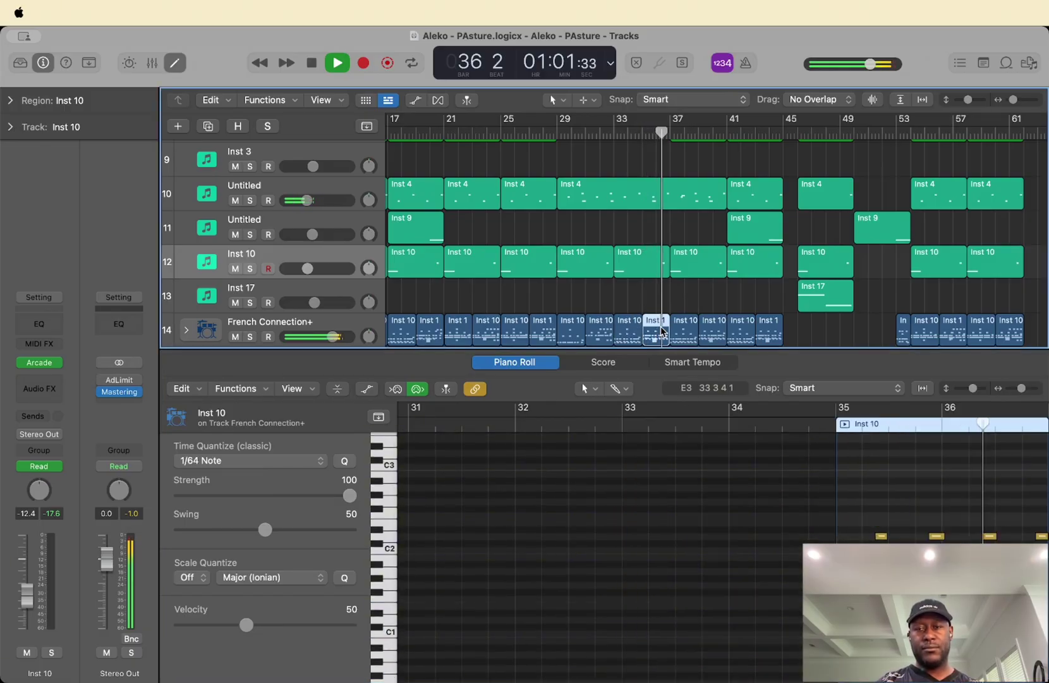
pyautogui.click(687, 336)
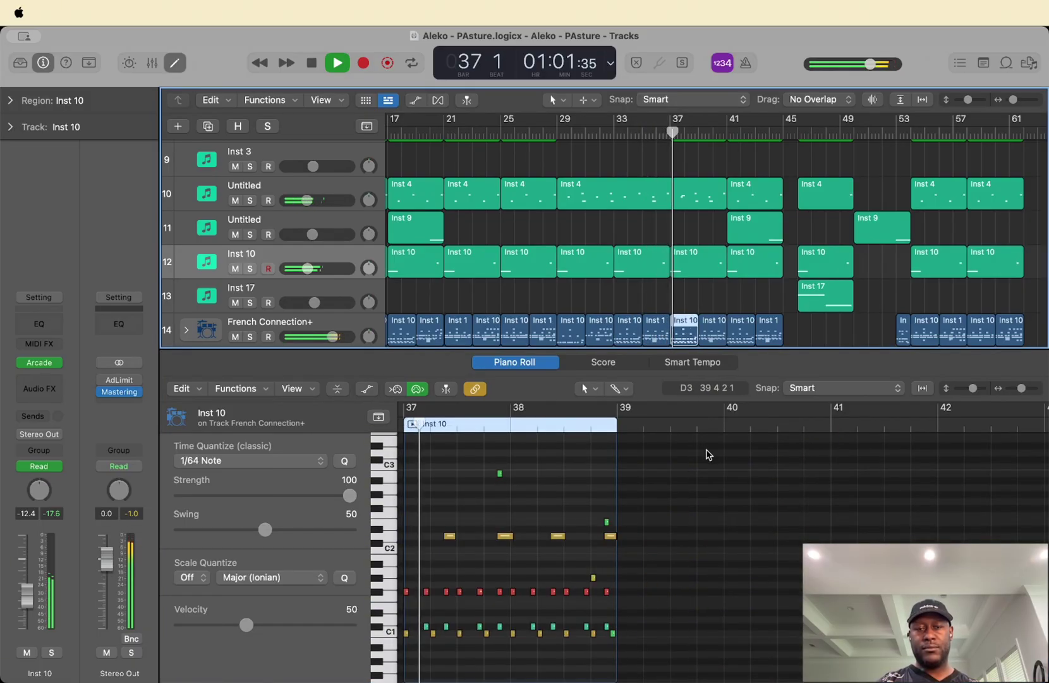
# Step: Look over all tracks during playback and show the notes of the second Warped Pluck track's region at bar 41
pyautogui.scroll(2, 714, 300)
pyautogui.scroll(6, 713, 300)
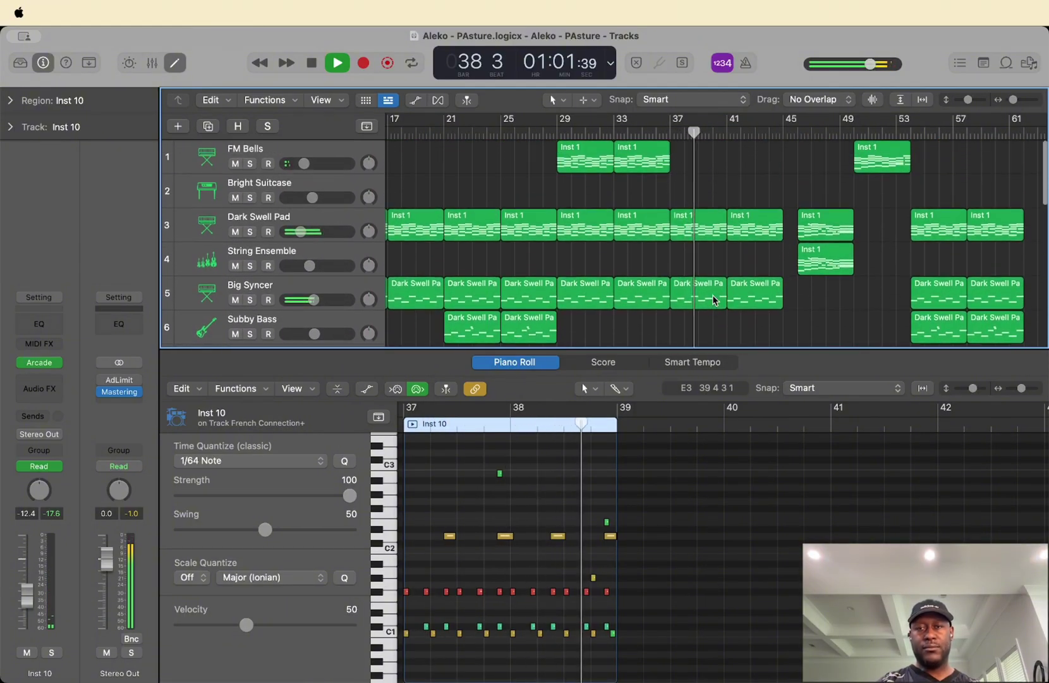
pyautogui.scroll(-5, 713, 299)
pyautogui.scroll(-6, 715, 299)
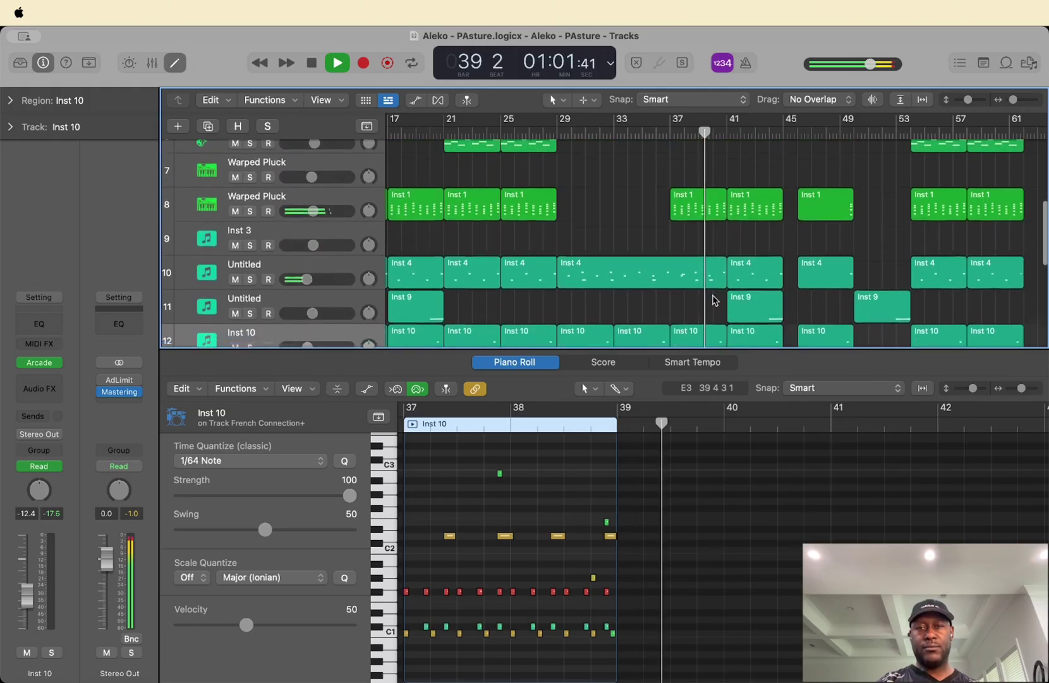
pyautogui.scroll(-2, 714, 300)
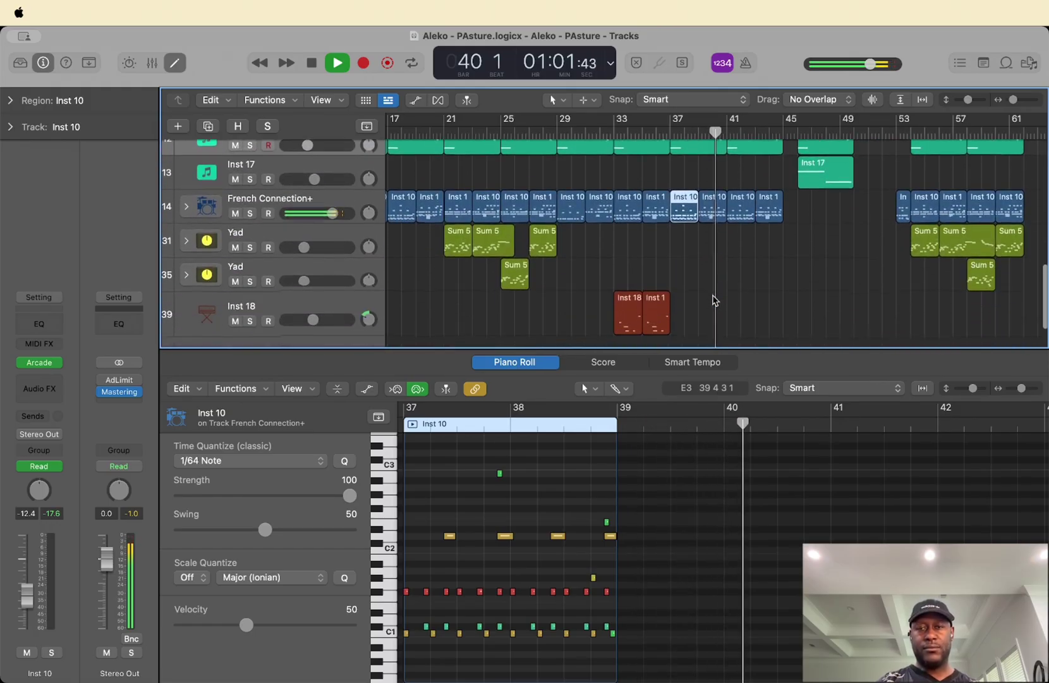
pyautogui.scroll(5, 714, 299)
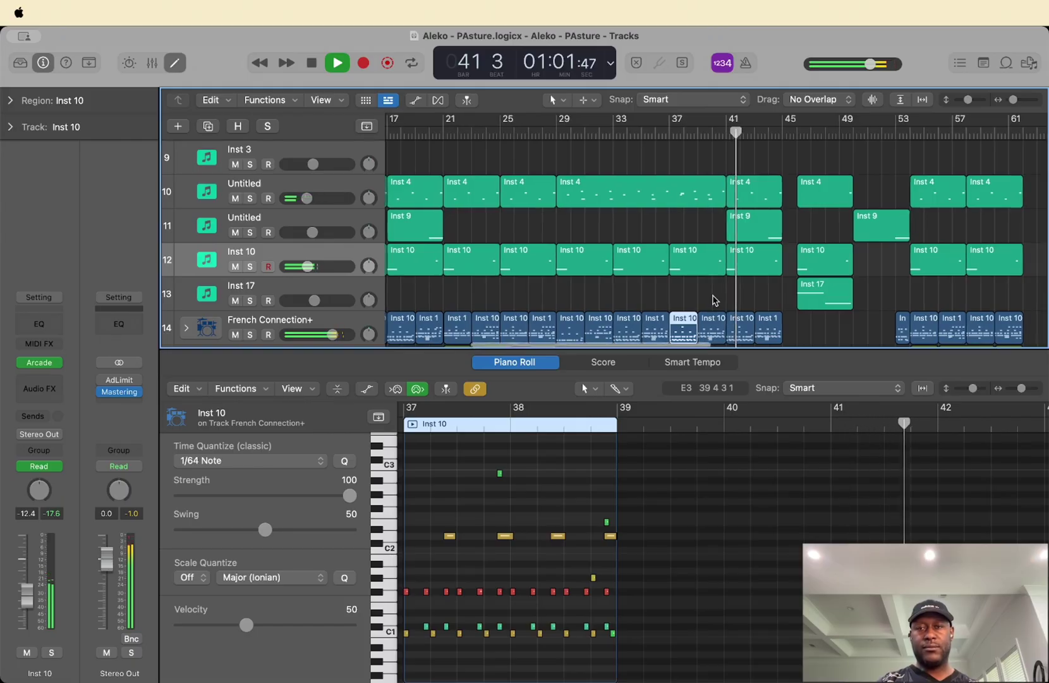
pyautogui.scroll(2, 714, 300)
pyautogui.hscroll(5, 714, 300)
pyautogui.scroll(2, 715, 300)
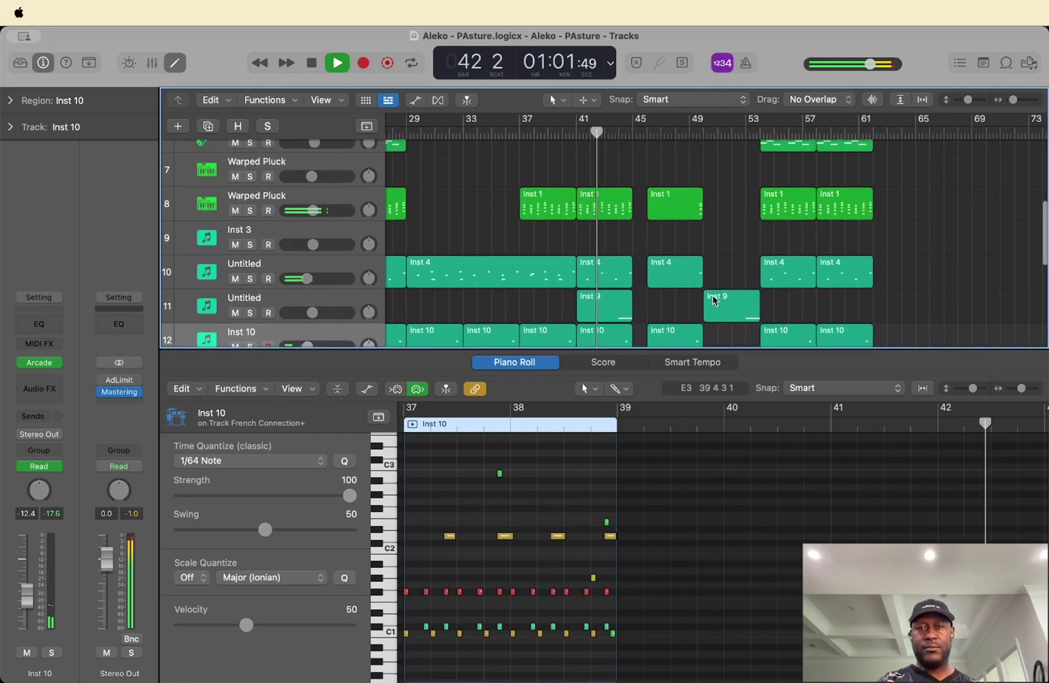
pyautogui.click(629, 215)
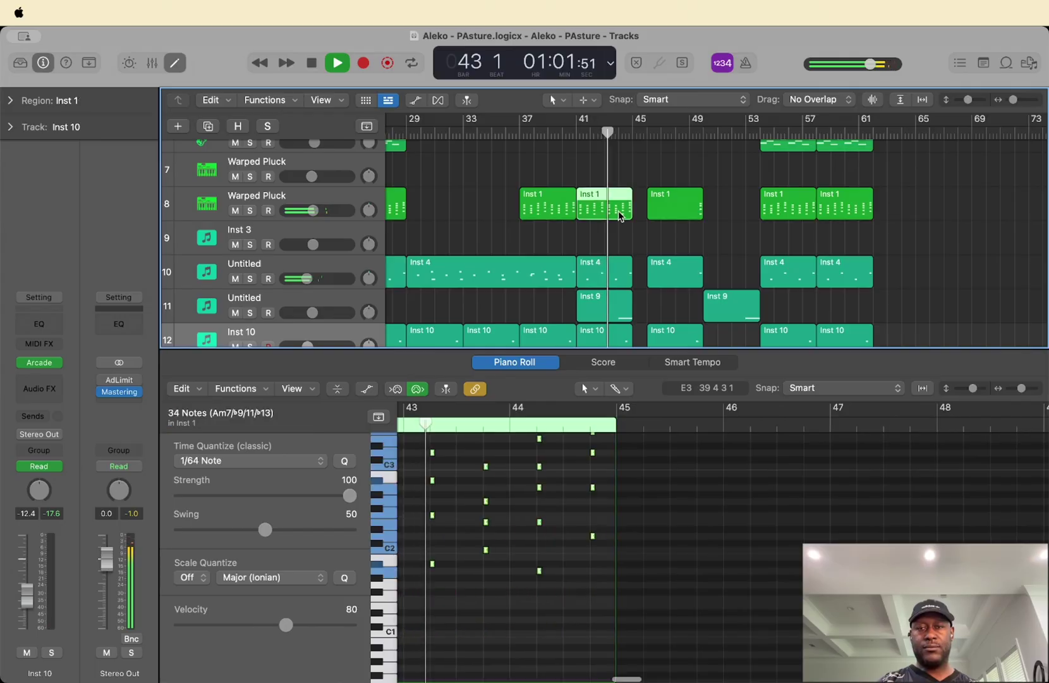
# Step: Show the notes of the Dark Swell Pad region at bar 46 in the Piano Roll and examine them during playback
pyautogui.scroll(-3, 646, 600)
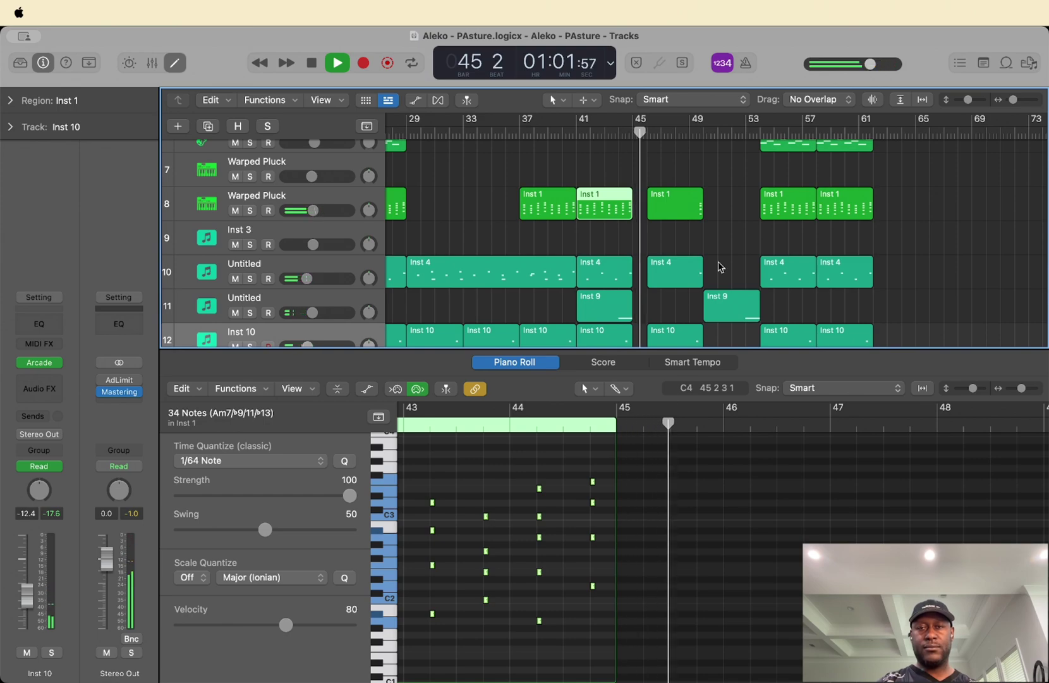
pyautogui.scroll(3, 720, 267)
pyautogui.scroll(3, 719, 267)
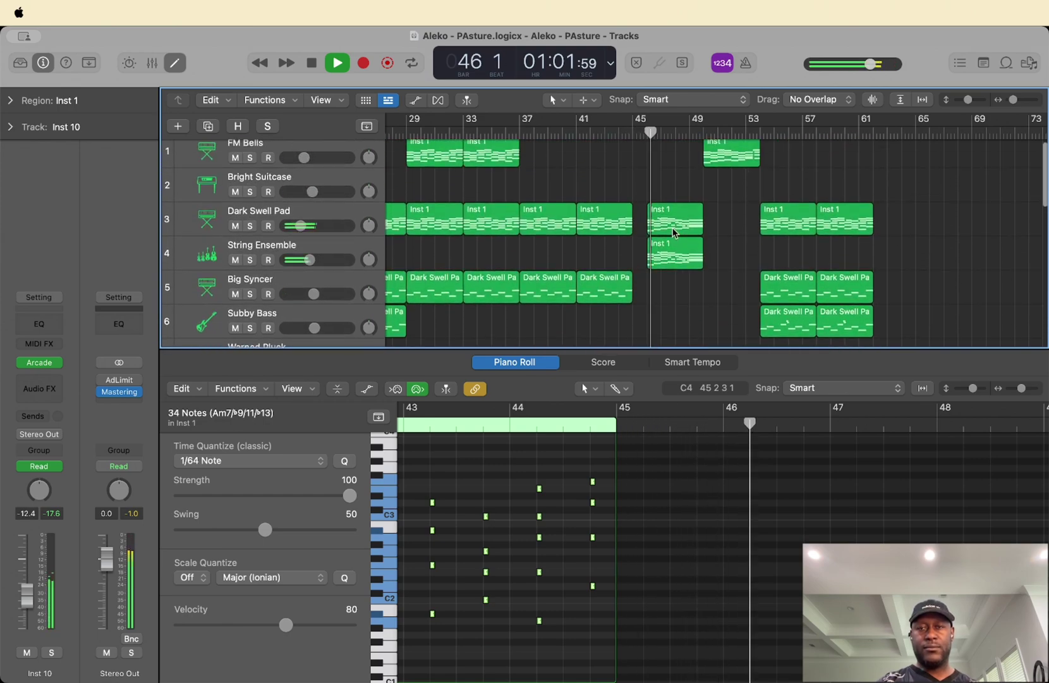
pyautogui.click(673, 233)
pyautogui.hscroll(5, 632, 515)
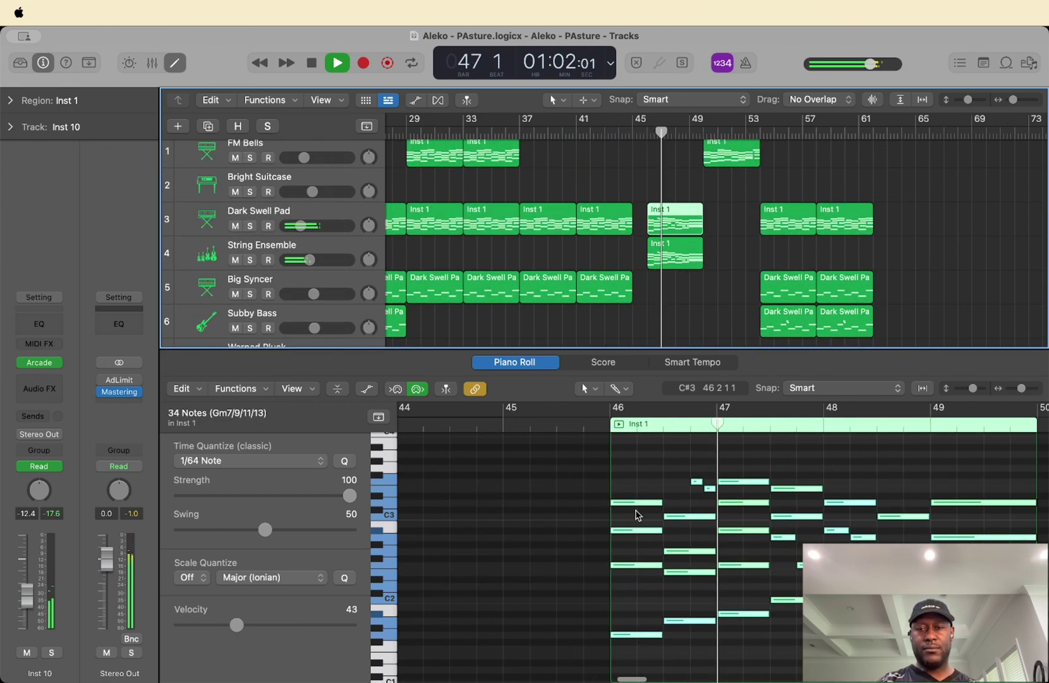
pyautogui.hscroll(3, 637, 515)
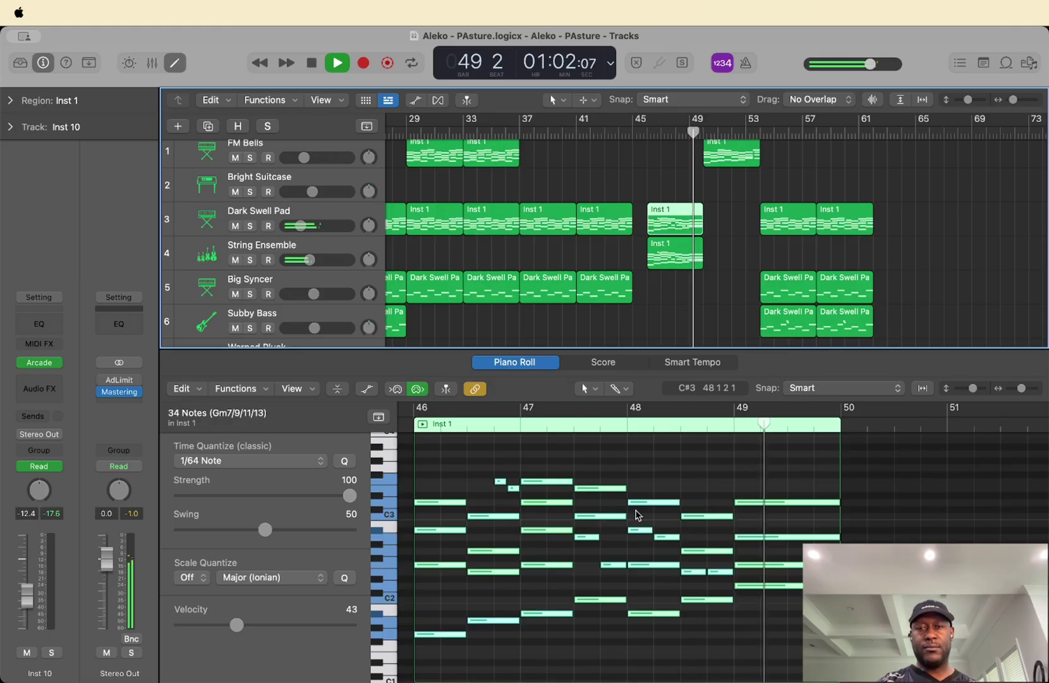
# Step: Show the notes of the FM Bells region at bar 50 in the Piano Roll
pyautogui.hscroll(-2, 714, 242)
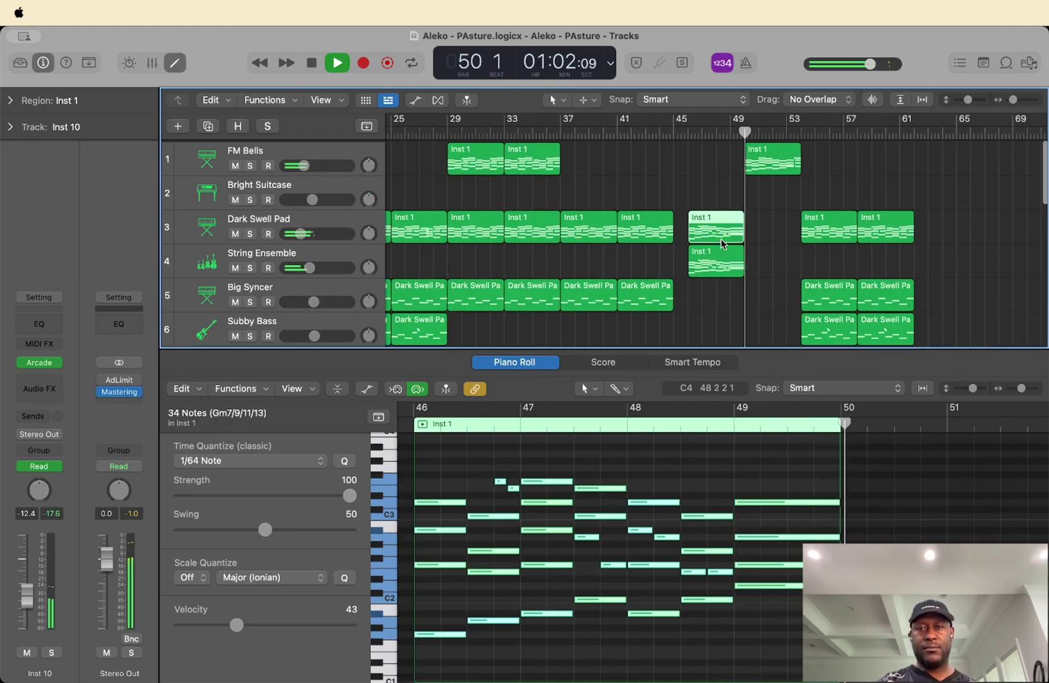
pyautogui.hscroll(2, 722, 242)
pyautogui.click(704, 166)
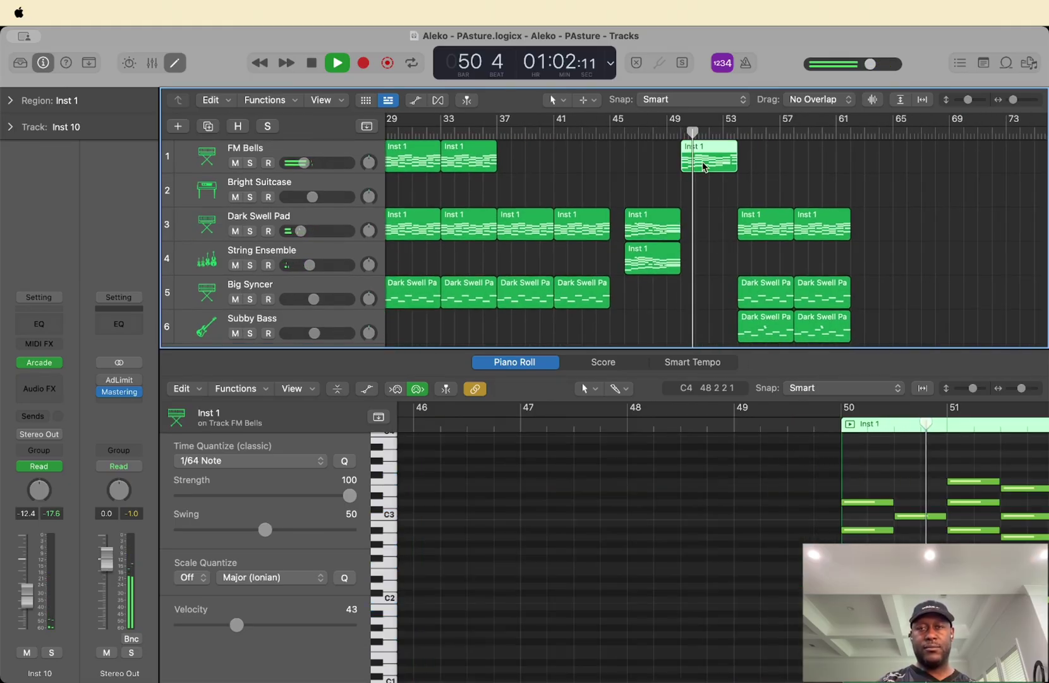
pyautogui.hscroll(2, 710, 272)
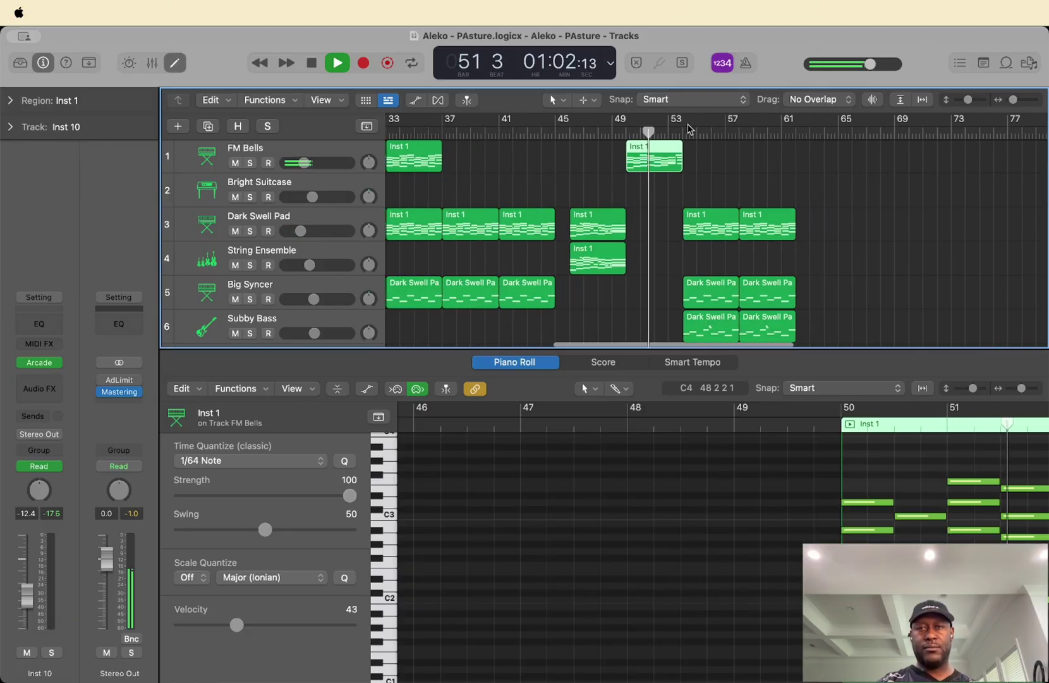
# Step: Set a cycle range from bar 54 to bar 62 and show the notes of the Dark Swell Pad region at bar 54
pyautogui.moveTo(686, 125); pyautogui.dragTo(792, 124)
pyautogui.hscroll(4, 758, 186)
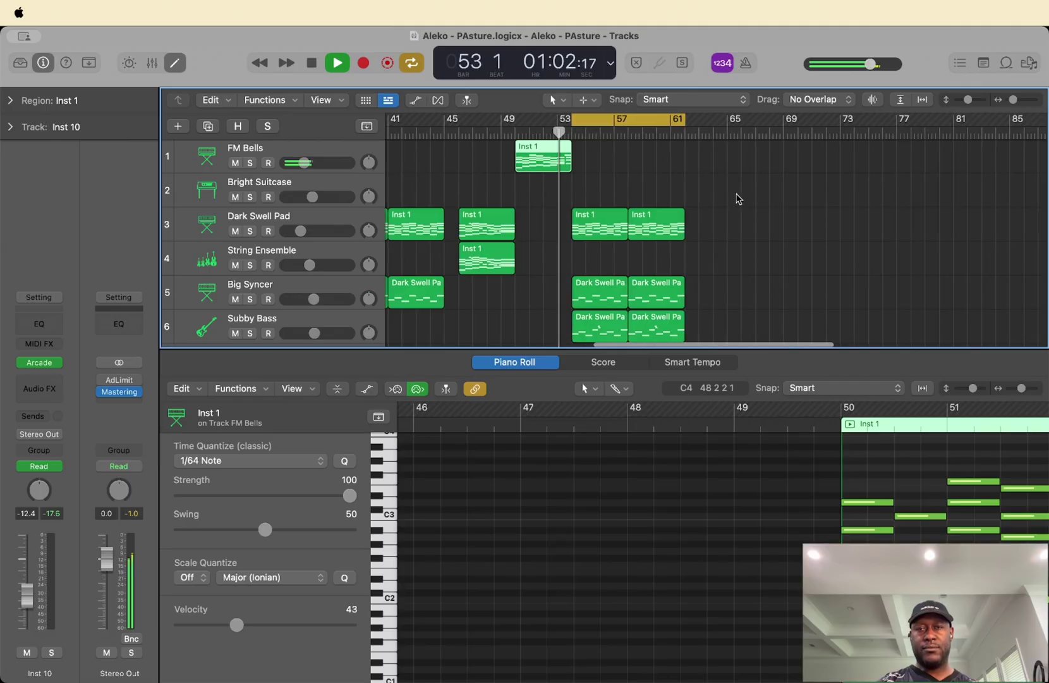
pyautogui.click(594, 231)
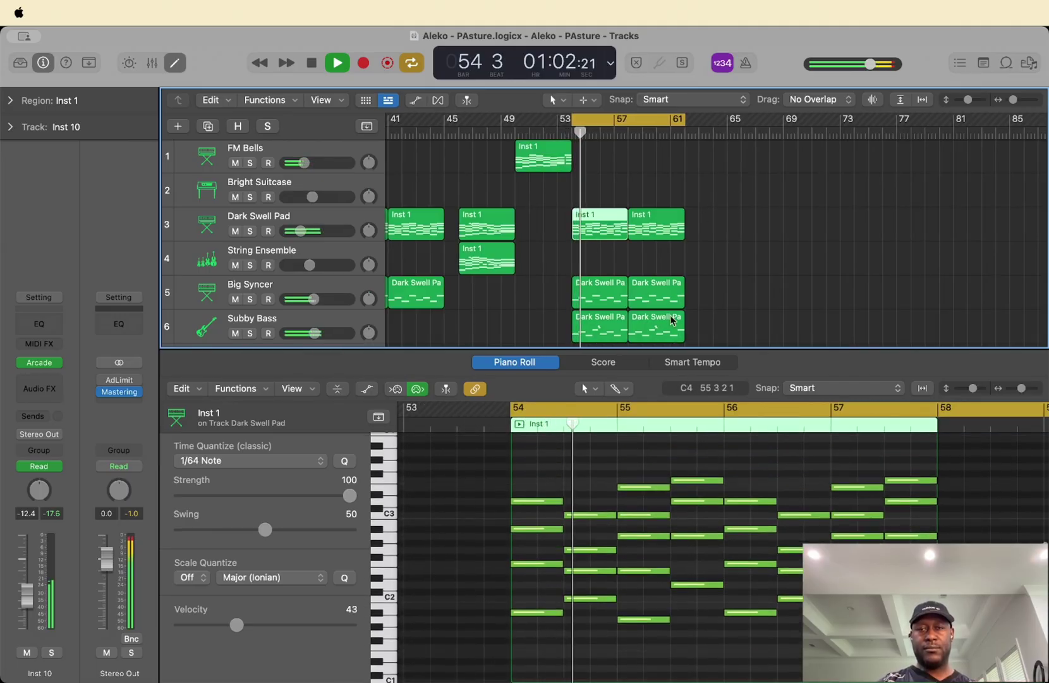
# Step: Examine the notes of the first Yad track's Sum 5 region at bar 56 and look over the other tracks while the section loops
pyautogui.scroll(-2, 670, 309)
pyautogui.scroll(-8, 670, 309)
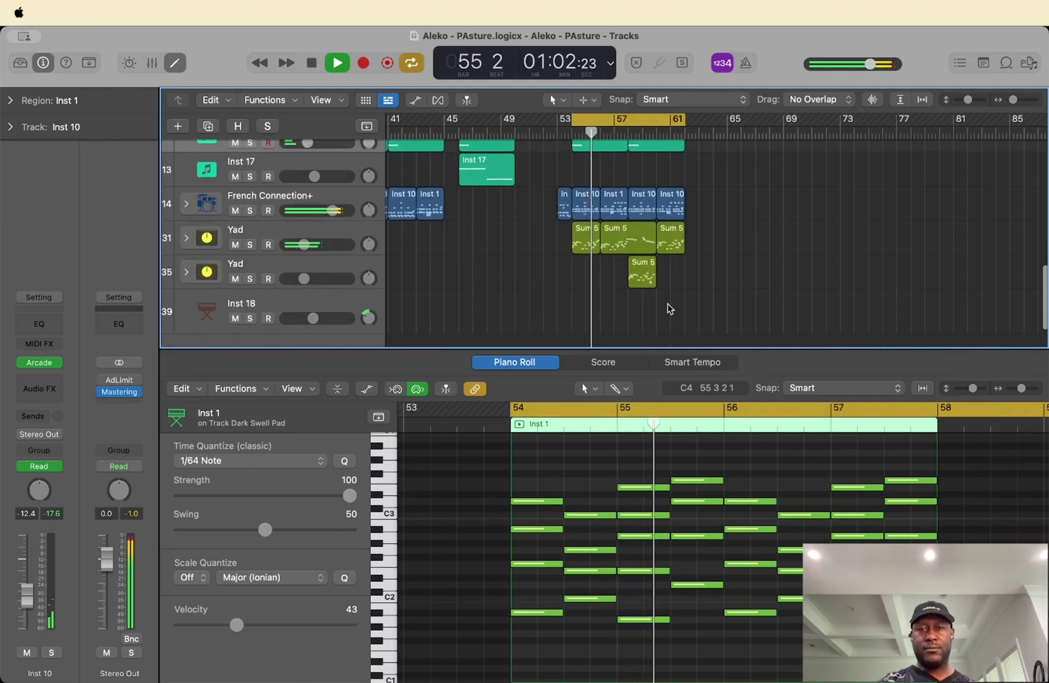
pyautogui.click(621, 238)
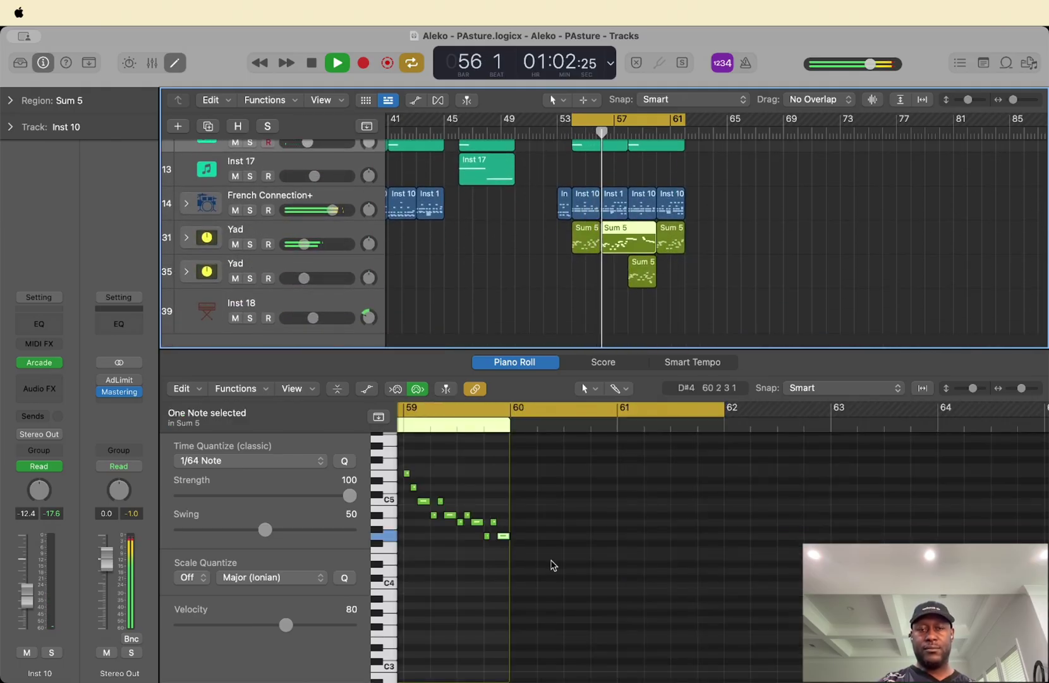
pyautogui.hscroll(4, 551, 564)
pyautogui.scroll(-1, 551, 564)
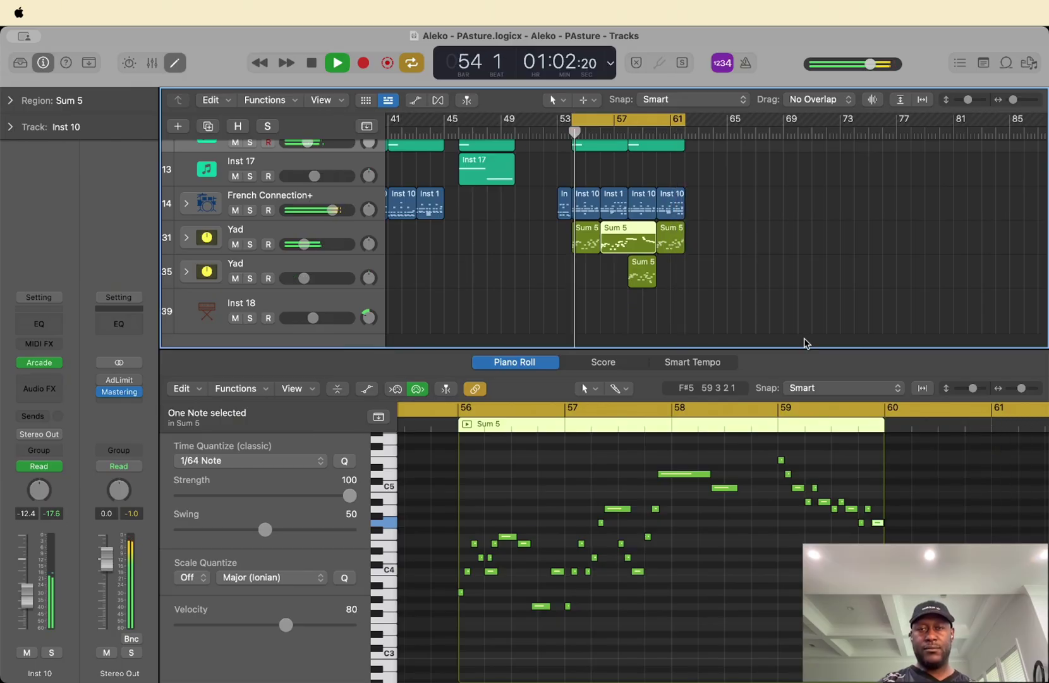
pyautogui.scroll(6, 710, 213)
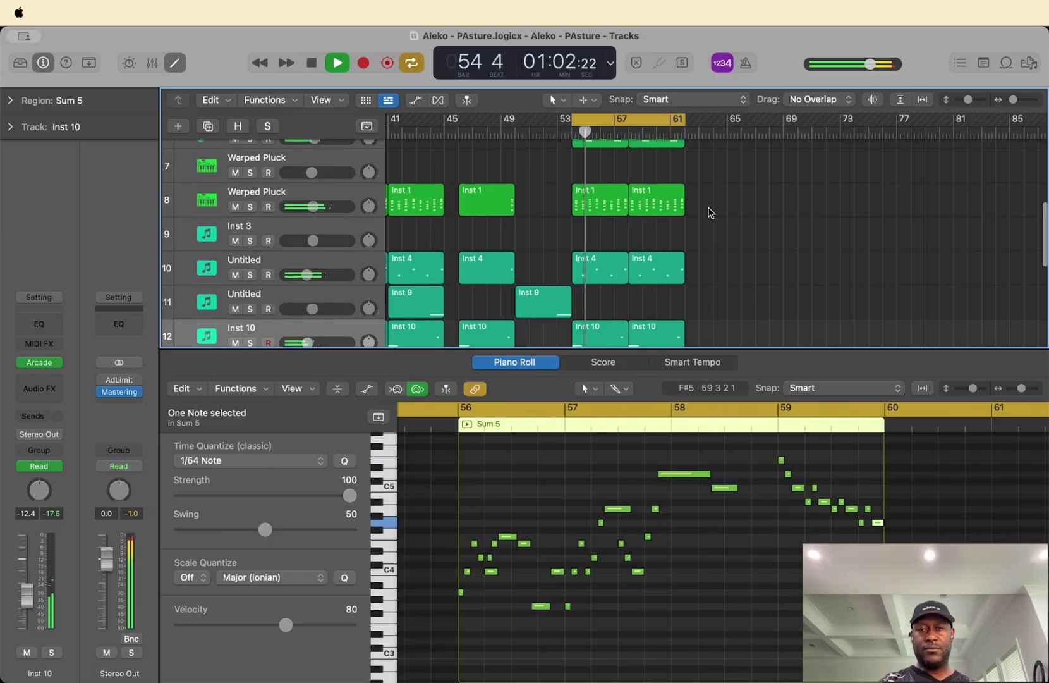
pyautogui.scroll(3, 711, 212)
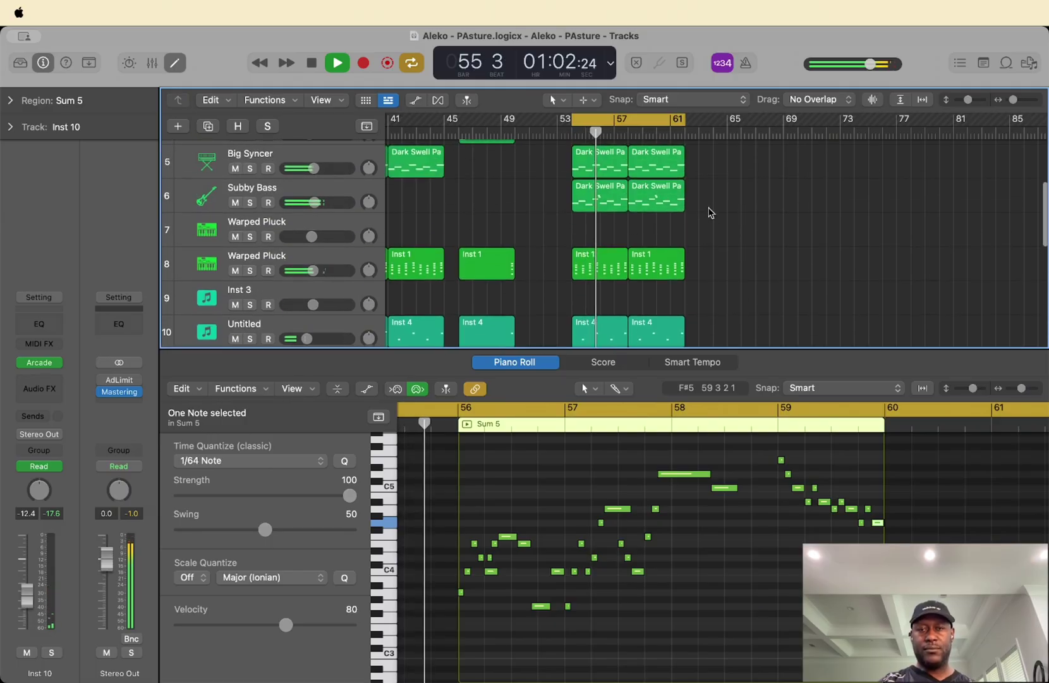